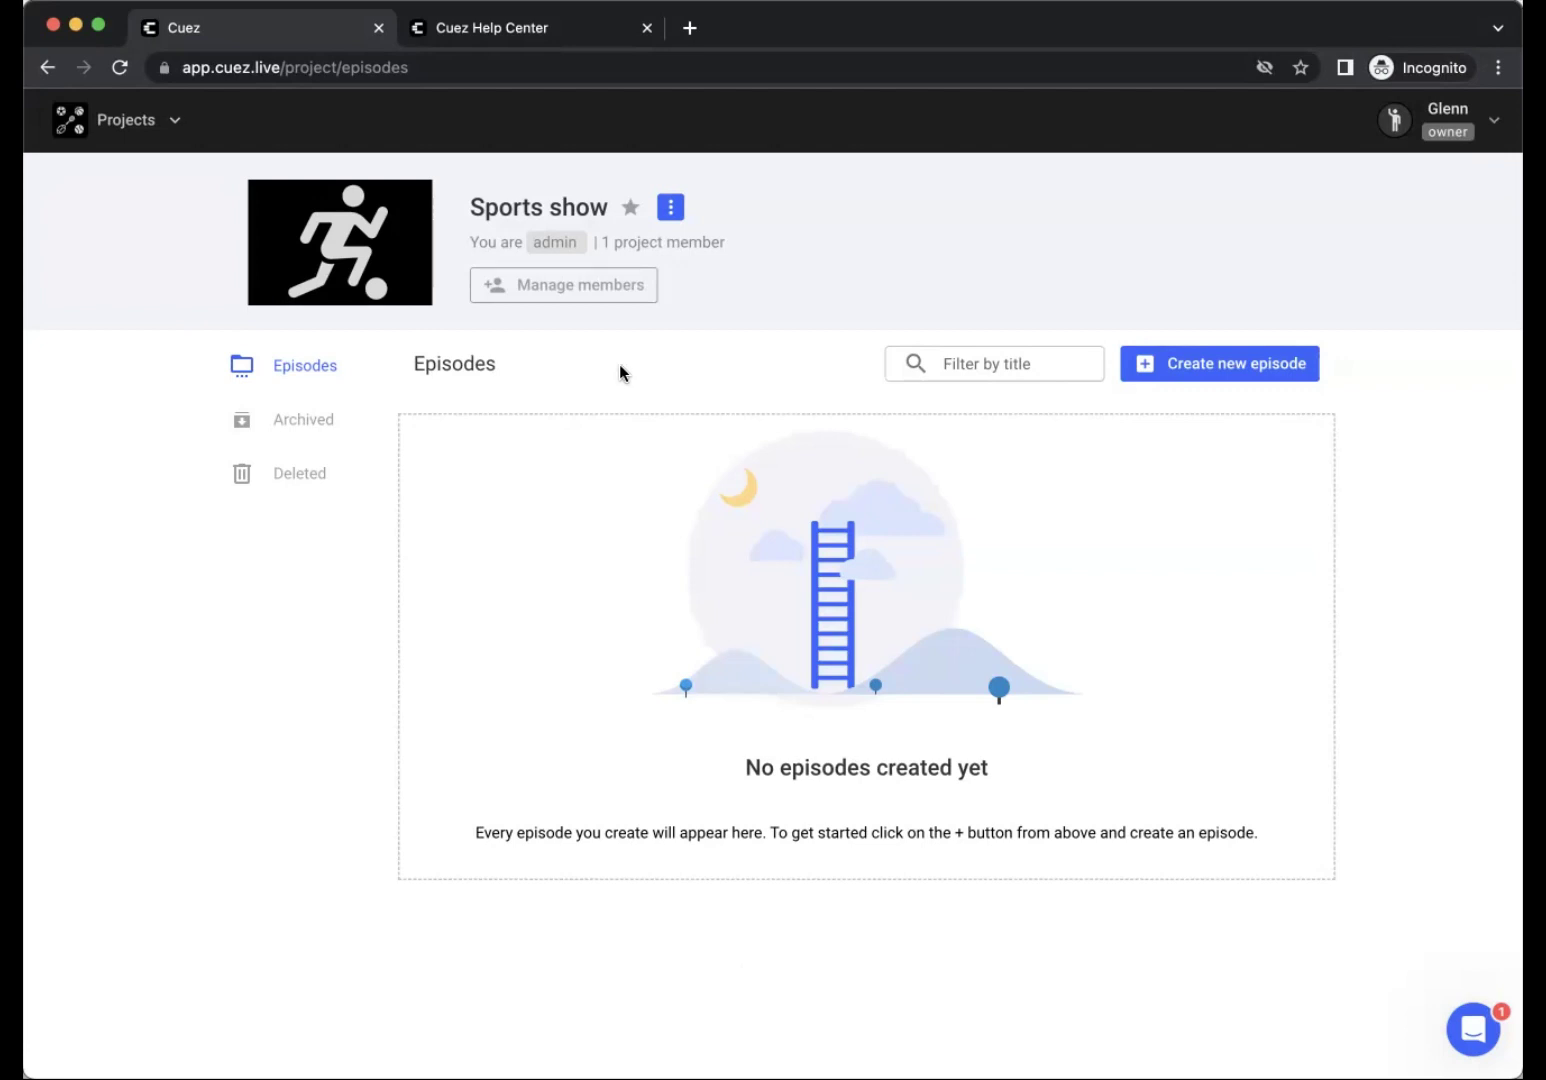
Browse the project's archived and deleted episodes, then return to the episode list.
left_click(337, 430)
left_click(327, 478)
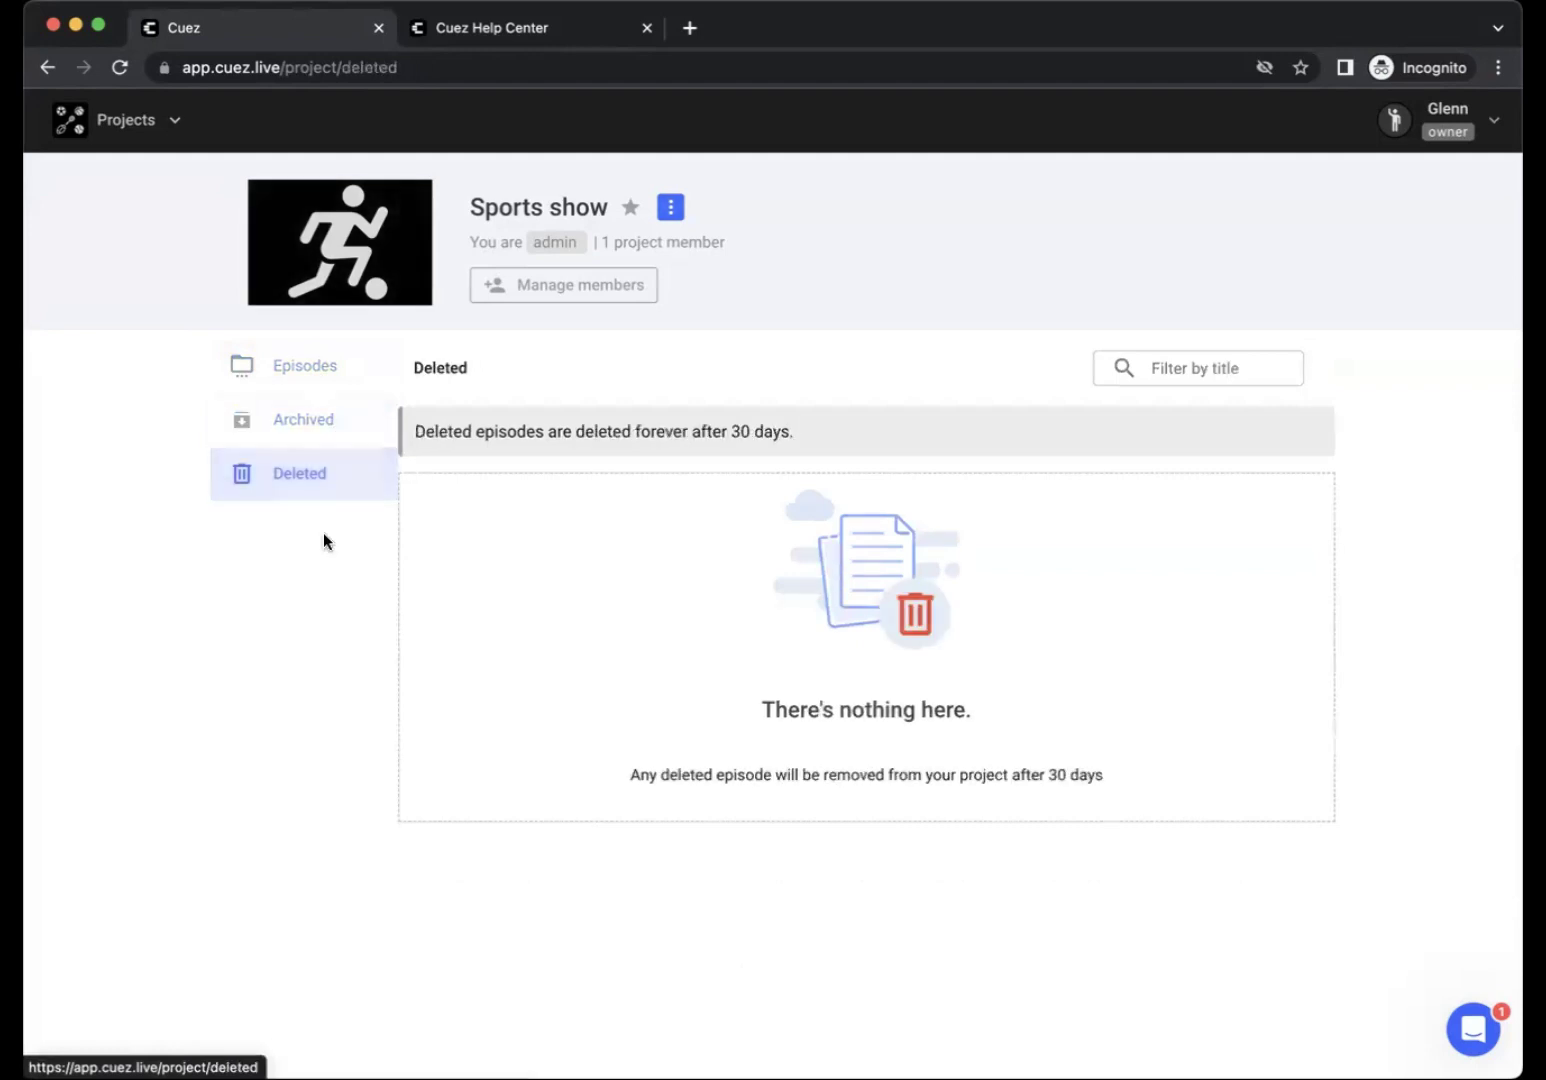
left_click(336, 370)
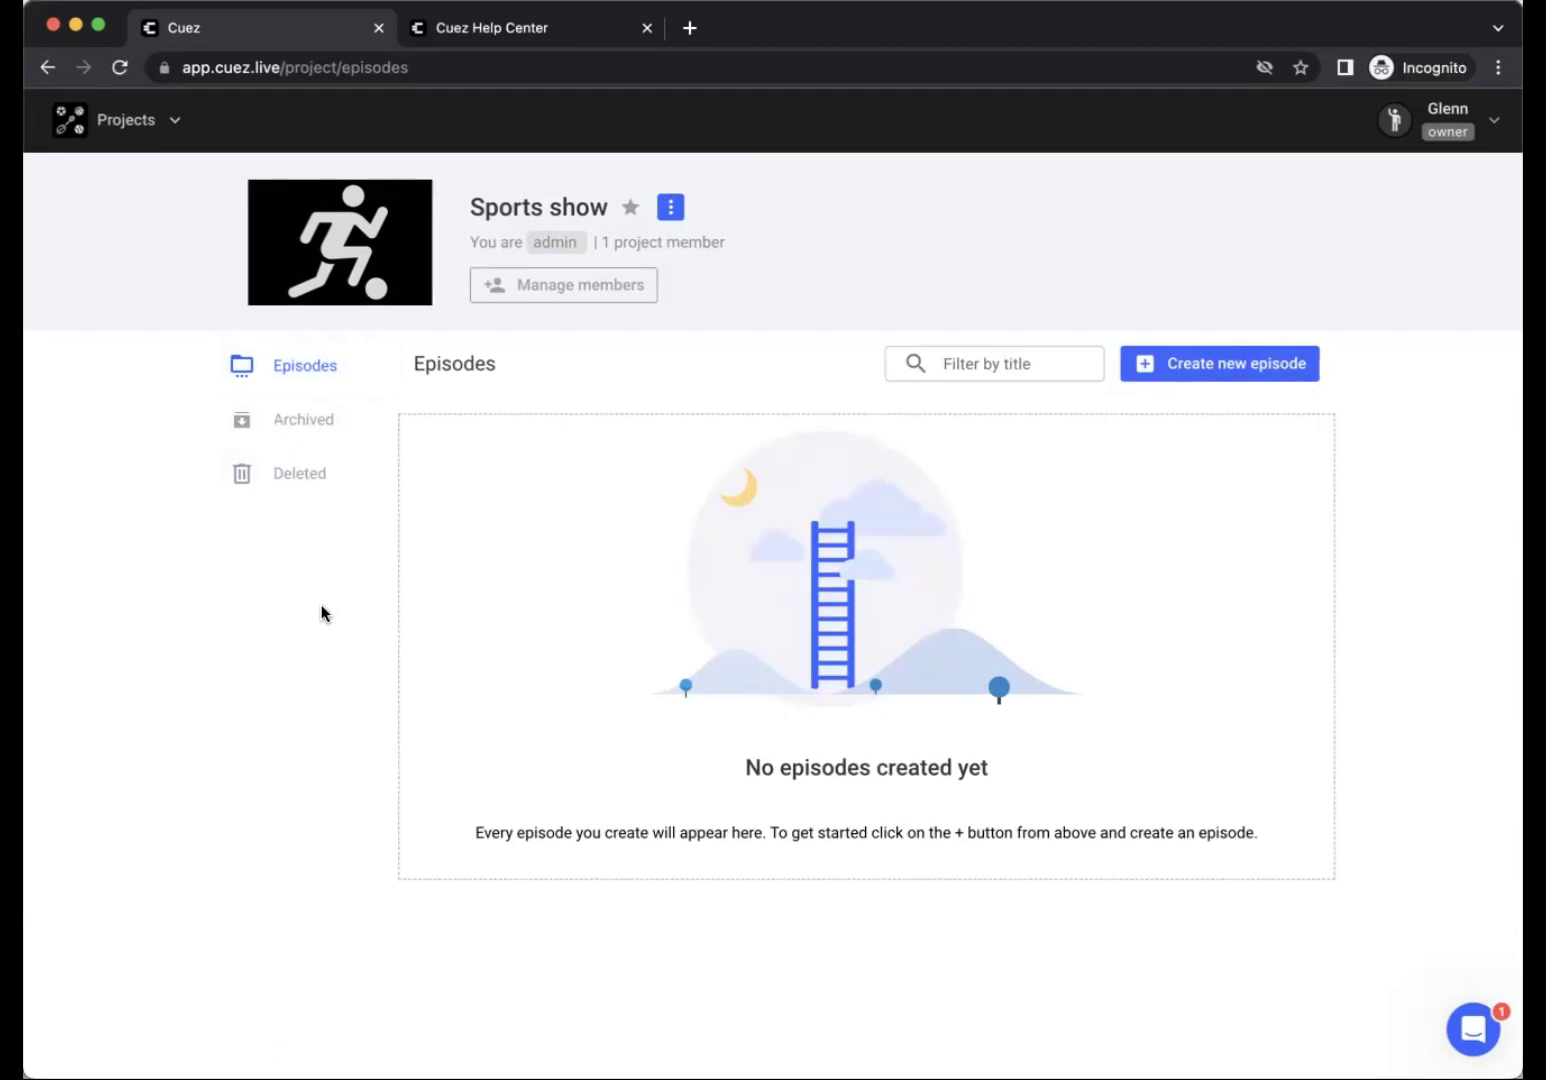
Create a new episode titled 'Sports show Episode 1'.
left_click(1250, 370)
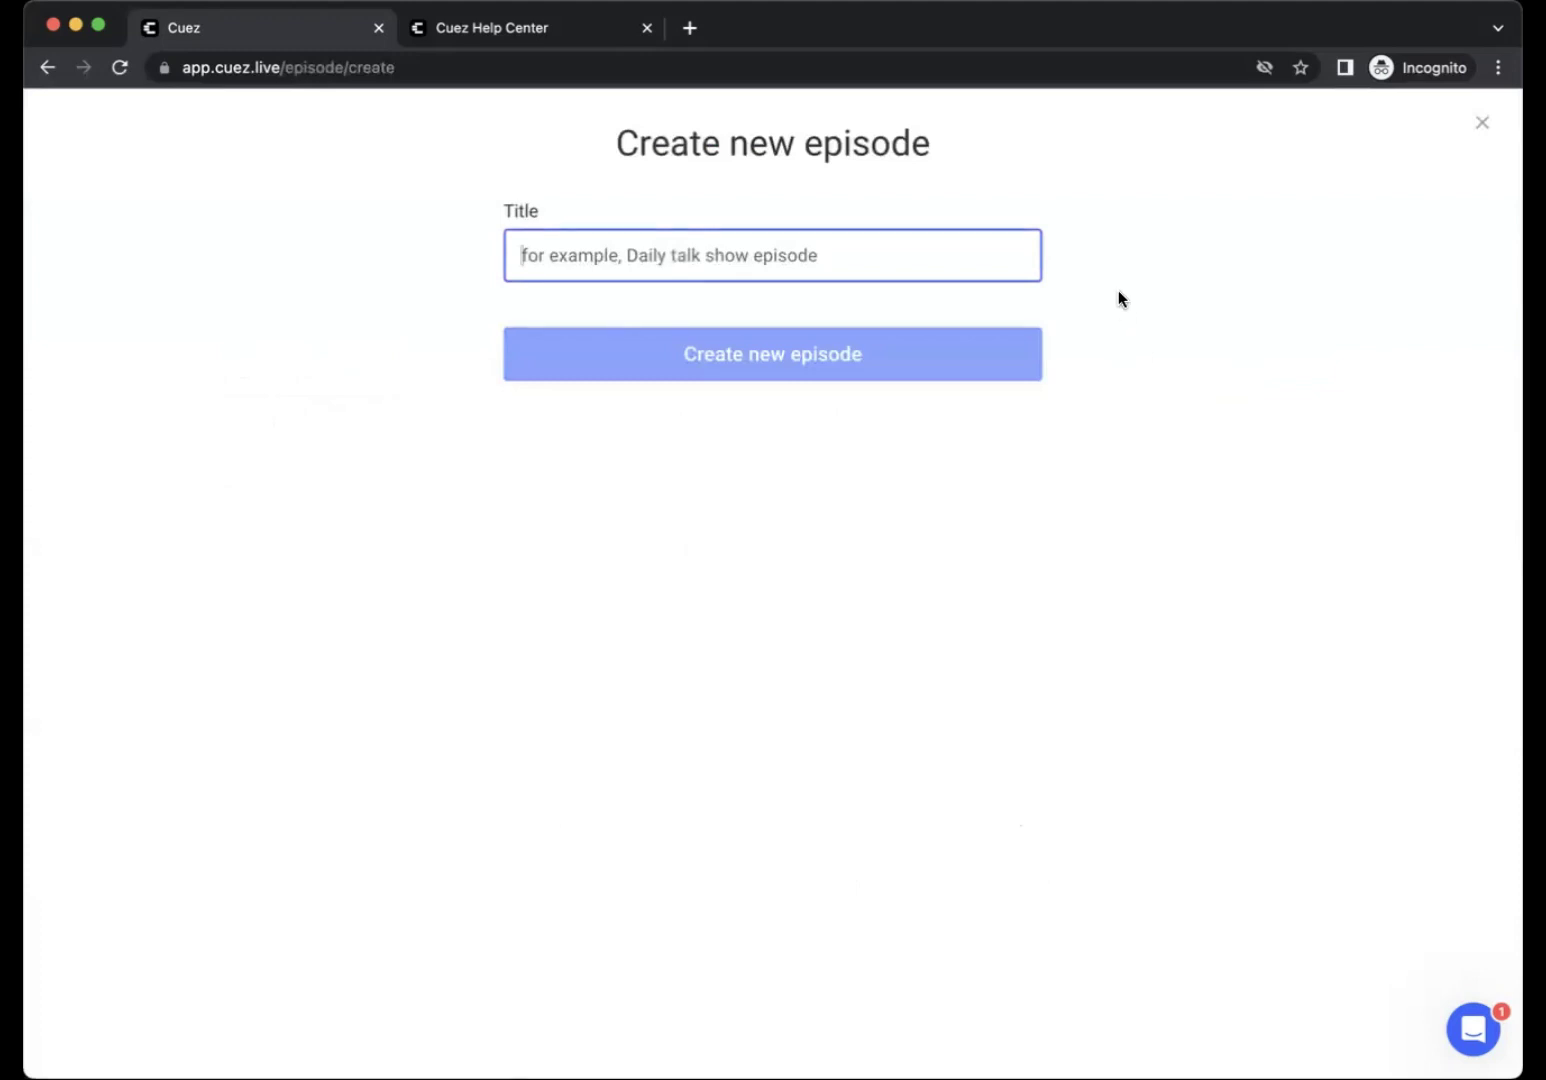
type("Sports show Episode 1")
left_click(931, 346)
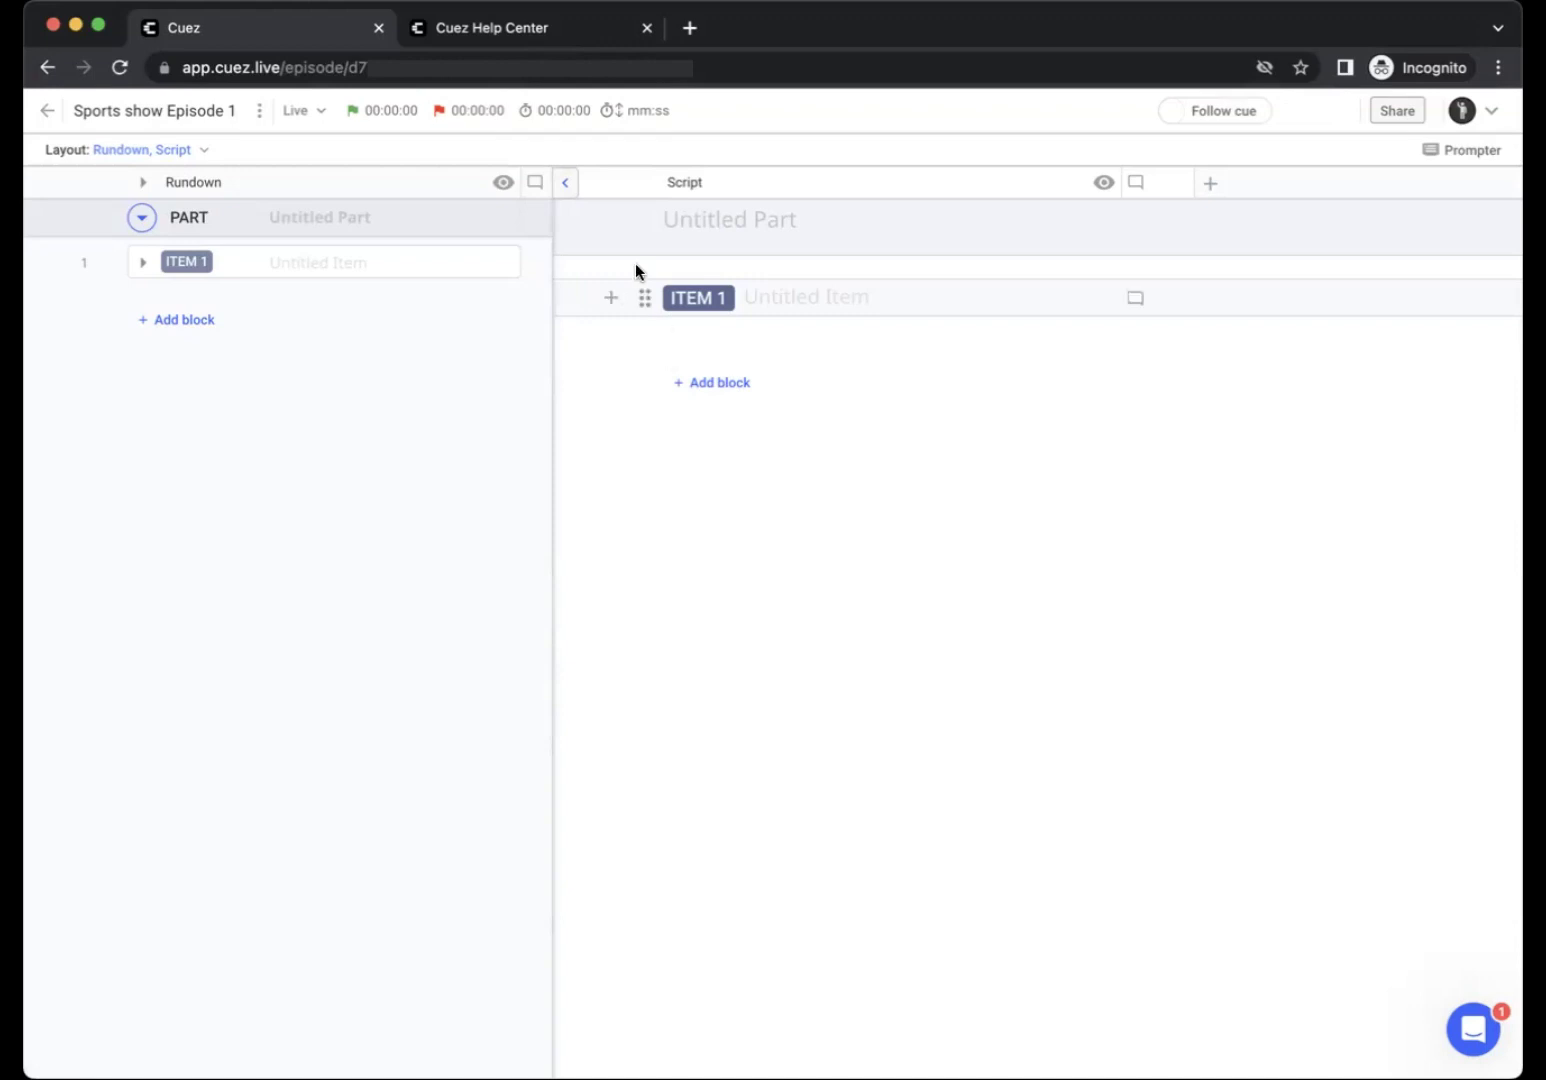
left_click(208, 151)
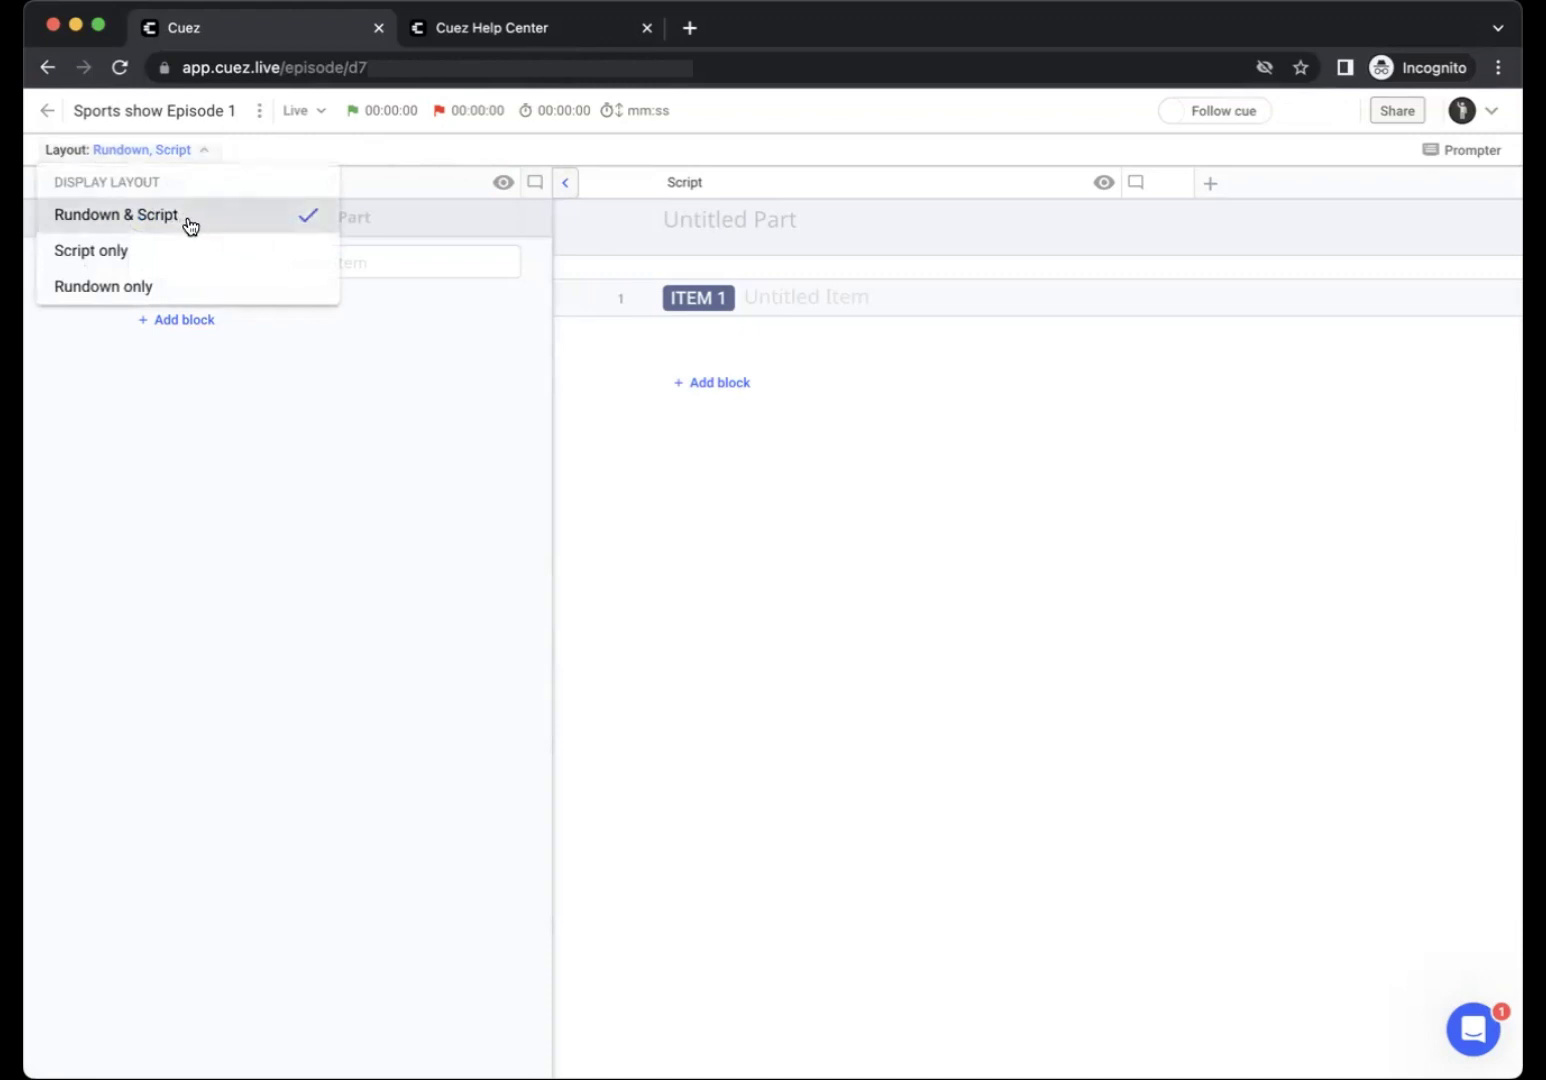
left_click(500, 580)
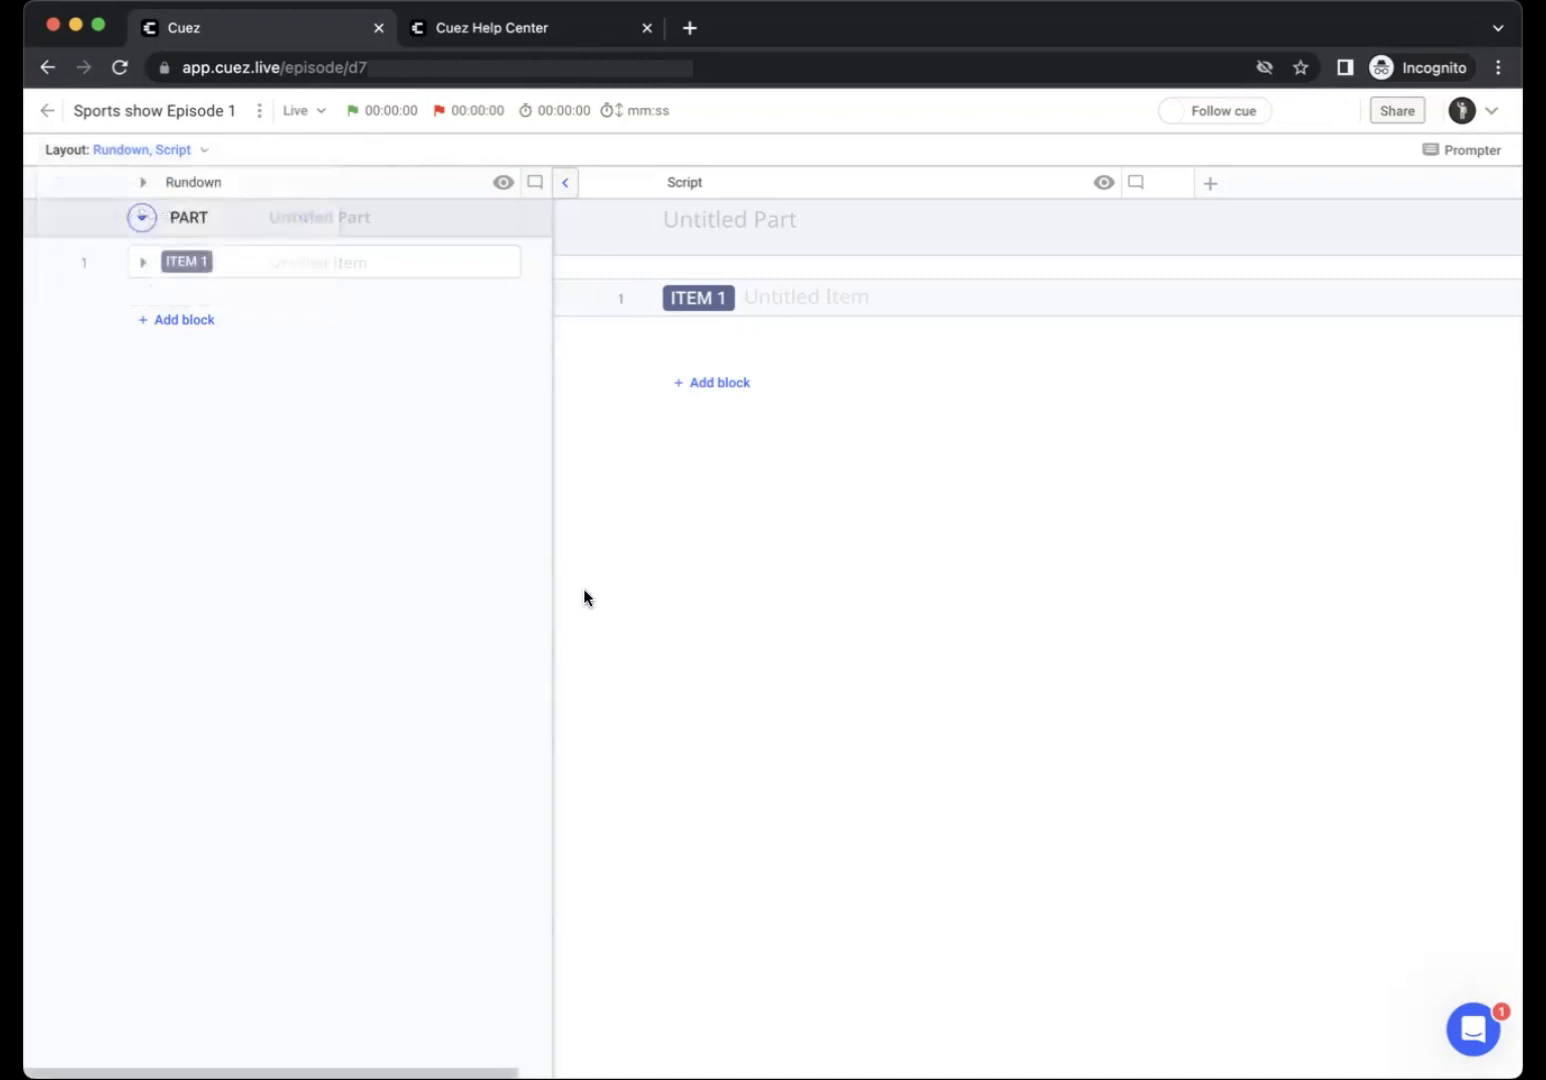
left_click(200, 150)
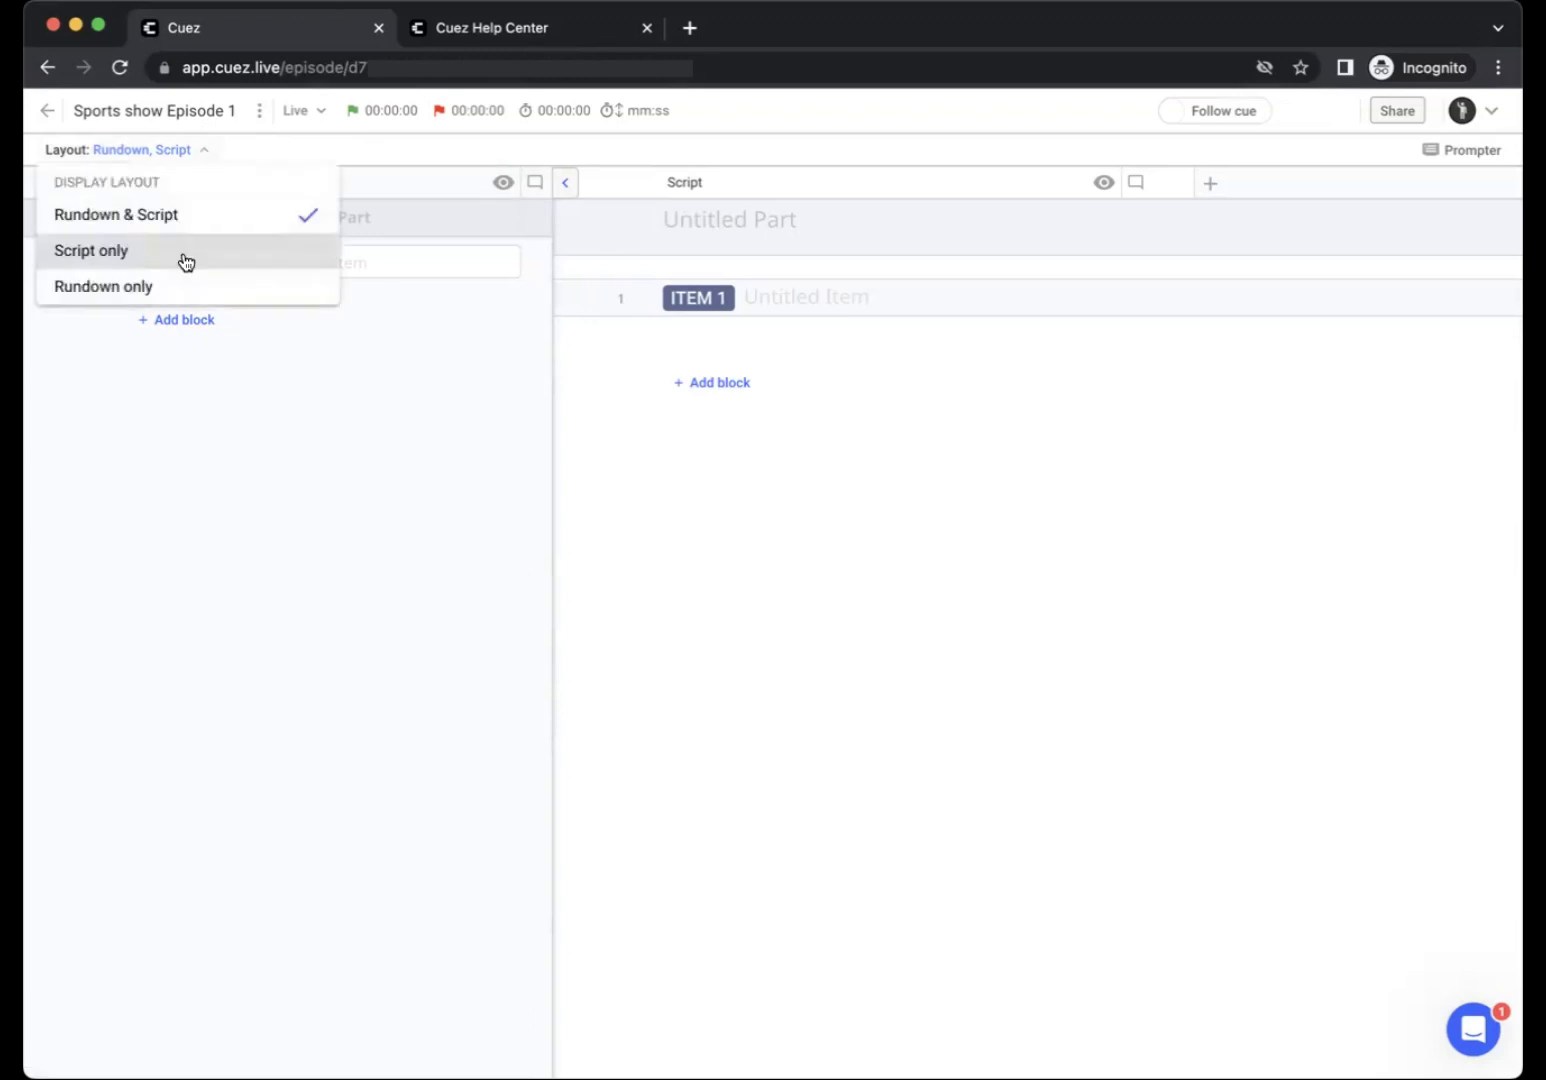
left_click(185, 260)
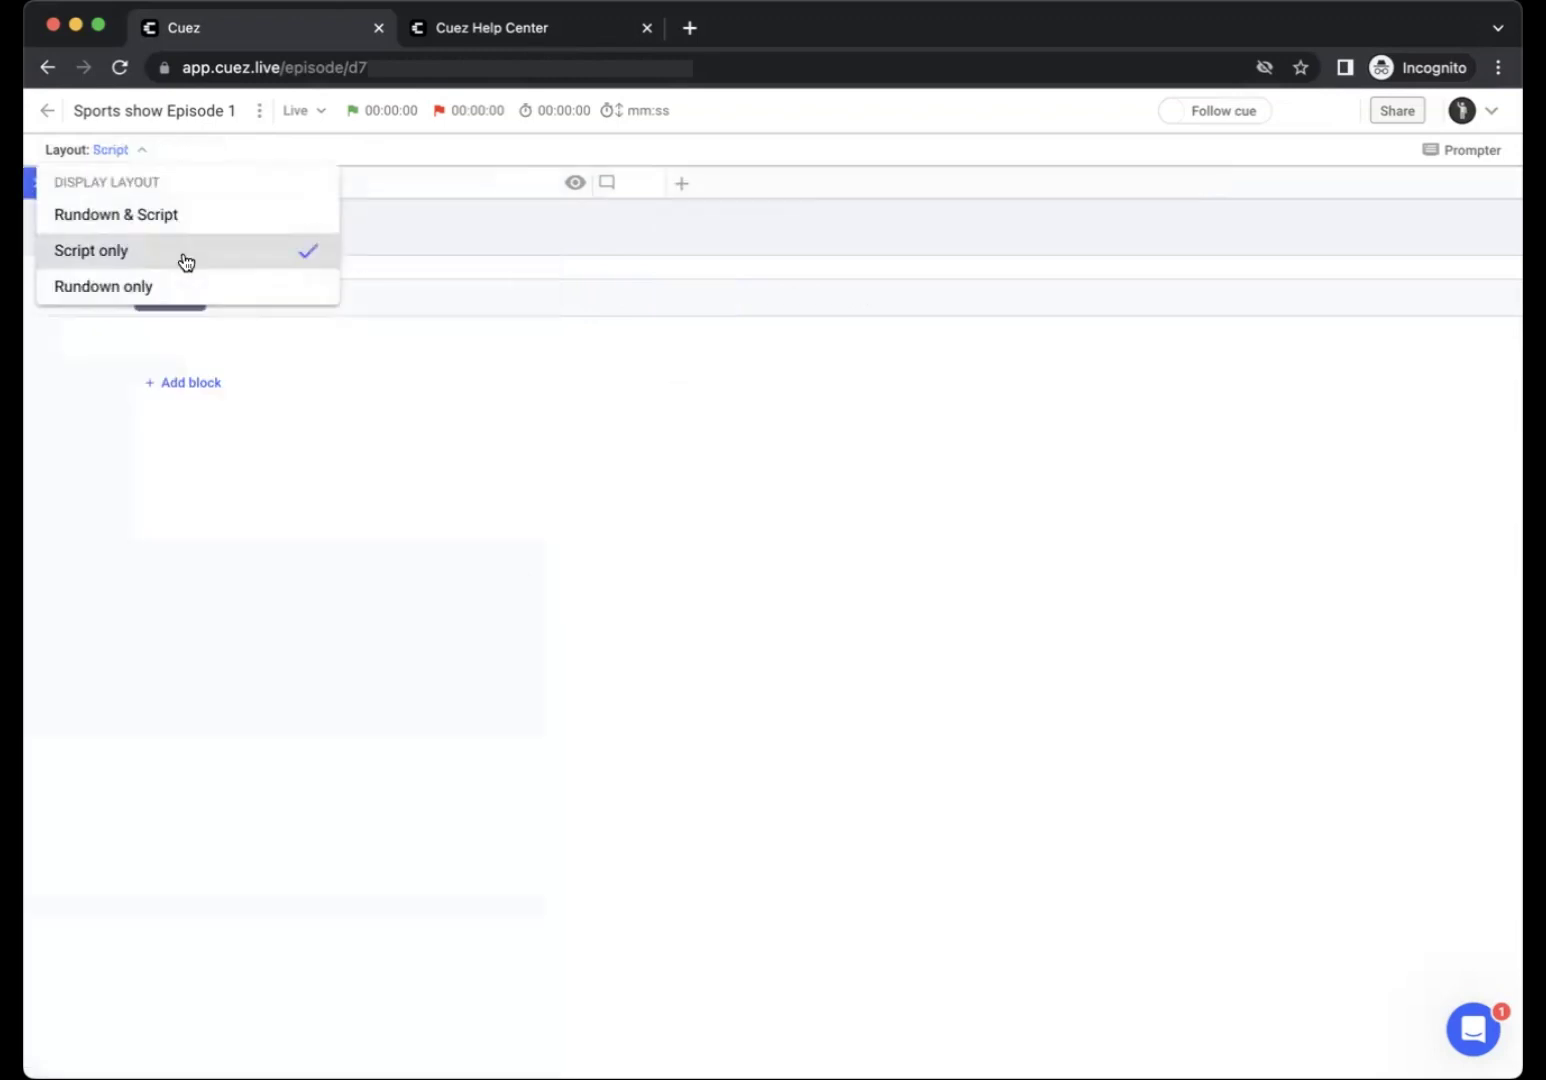
left_click(143, 150)
left_click(148, 286)
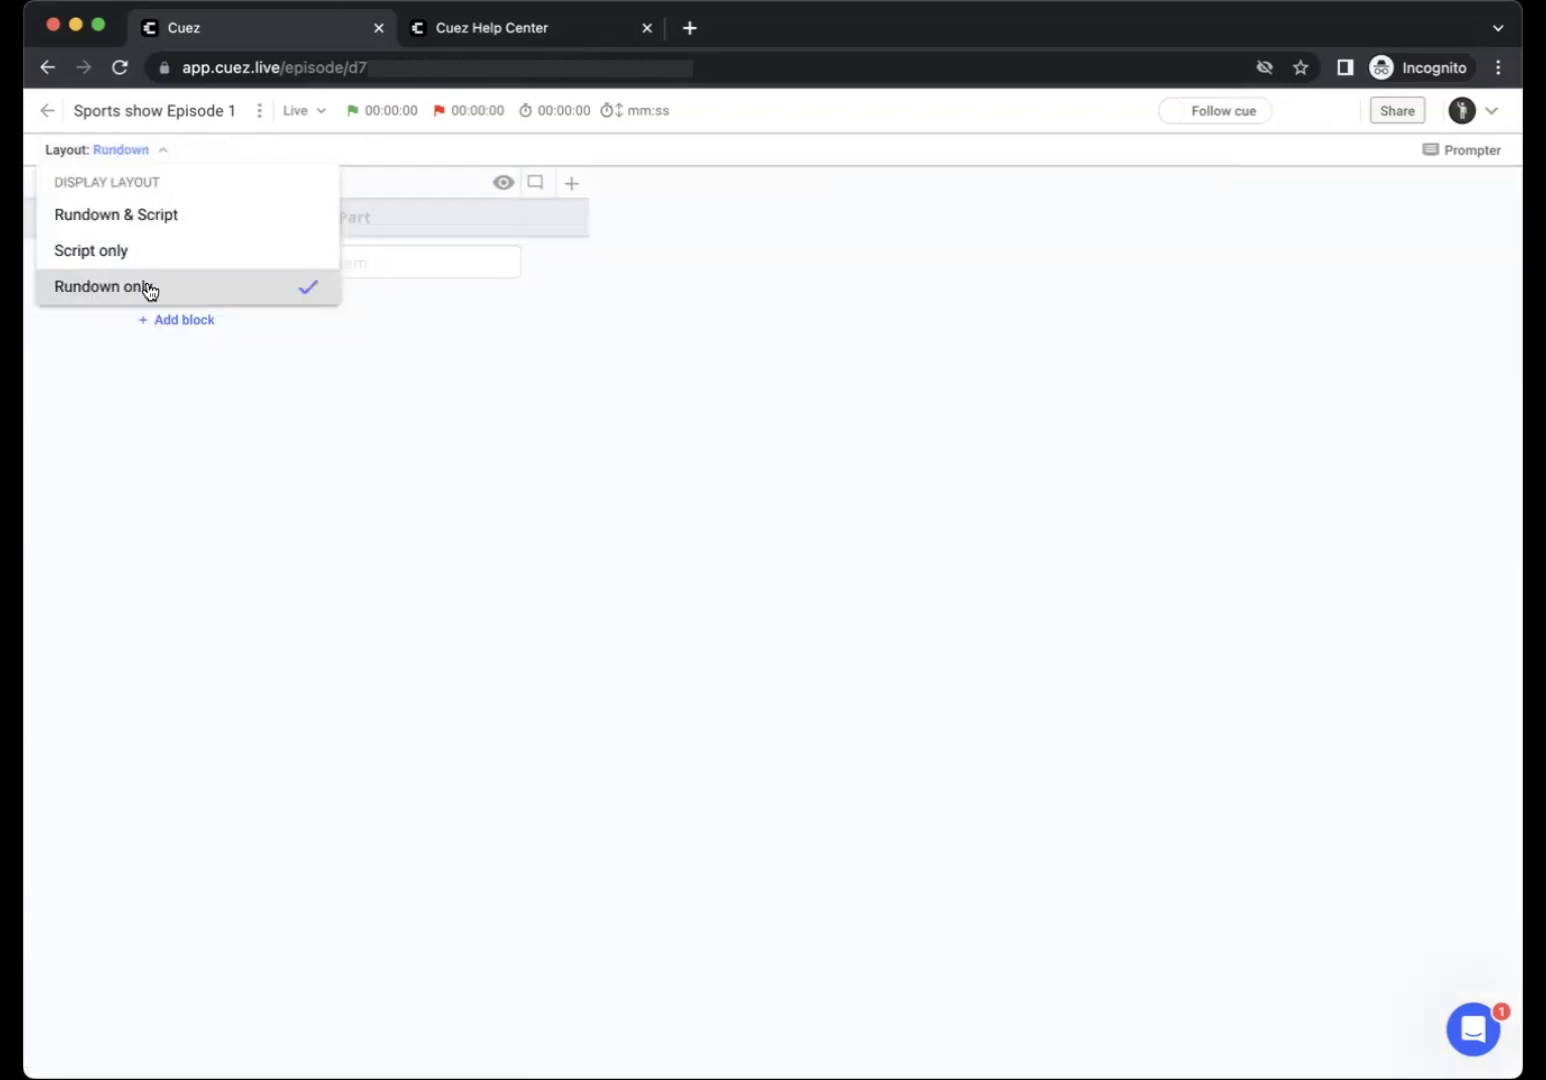
left_click(304, 569)
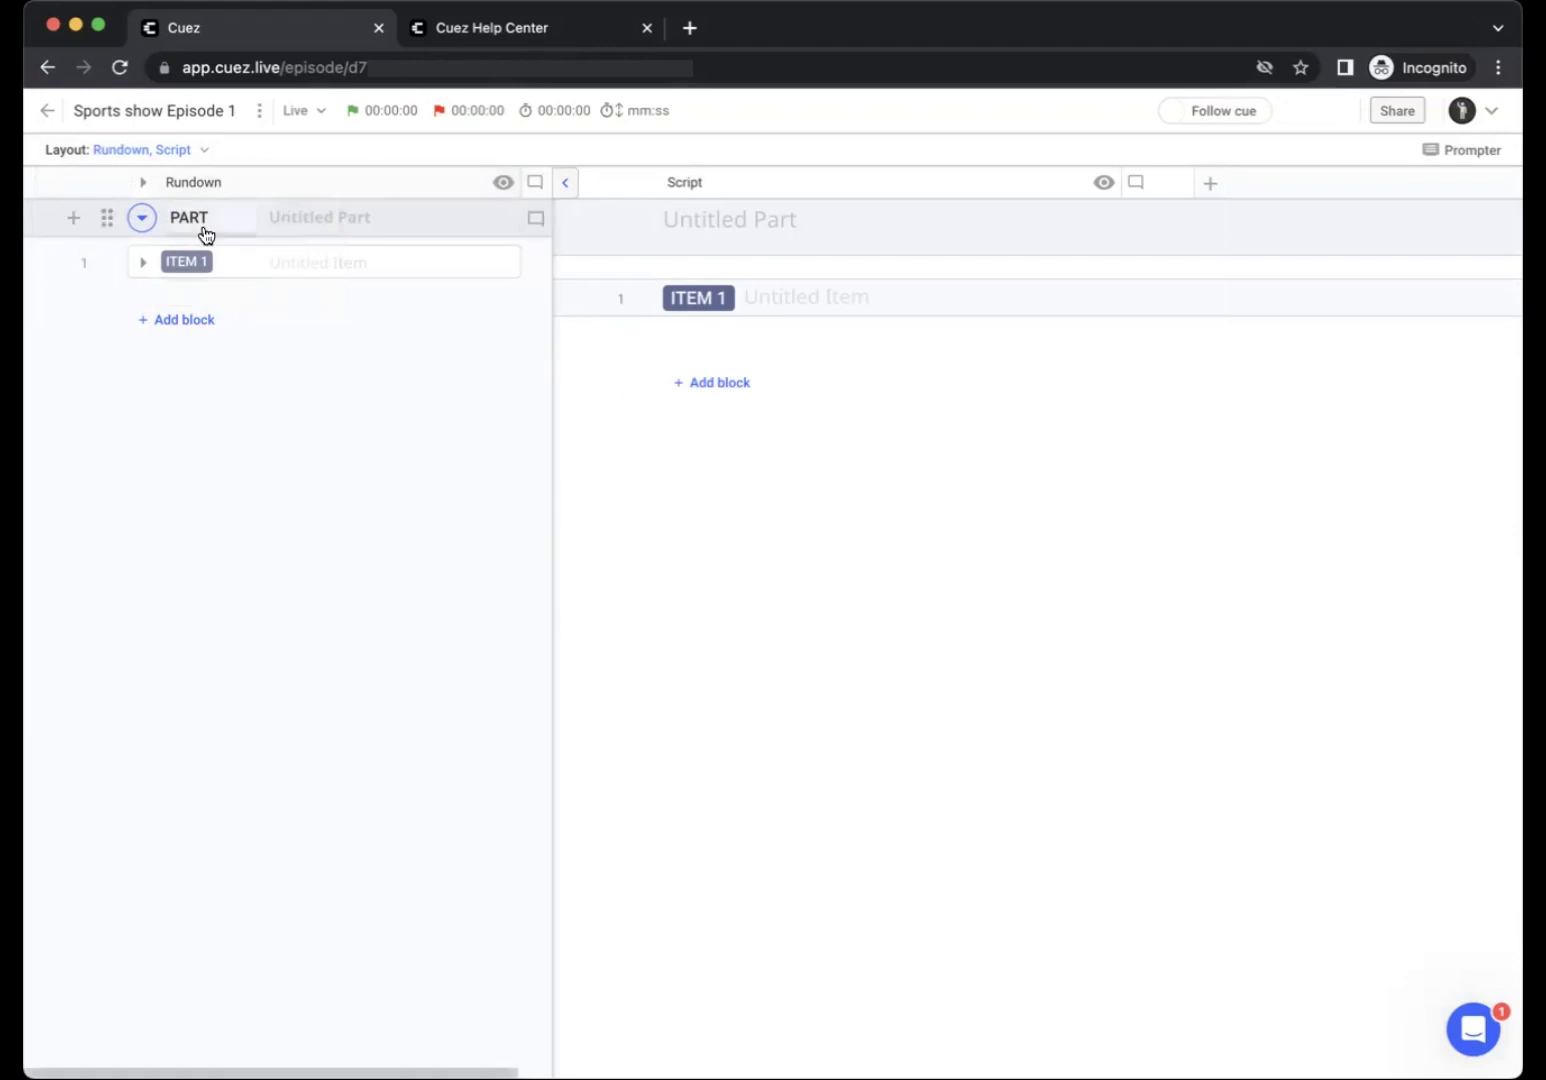
Rename the first part to 'Show Open' and add a 'Topic 1' part.
left_click(301, 220)
type("Show Open")
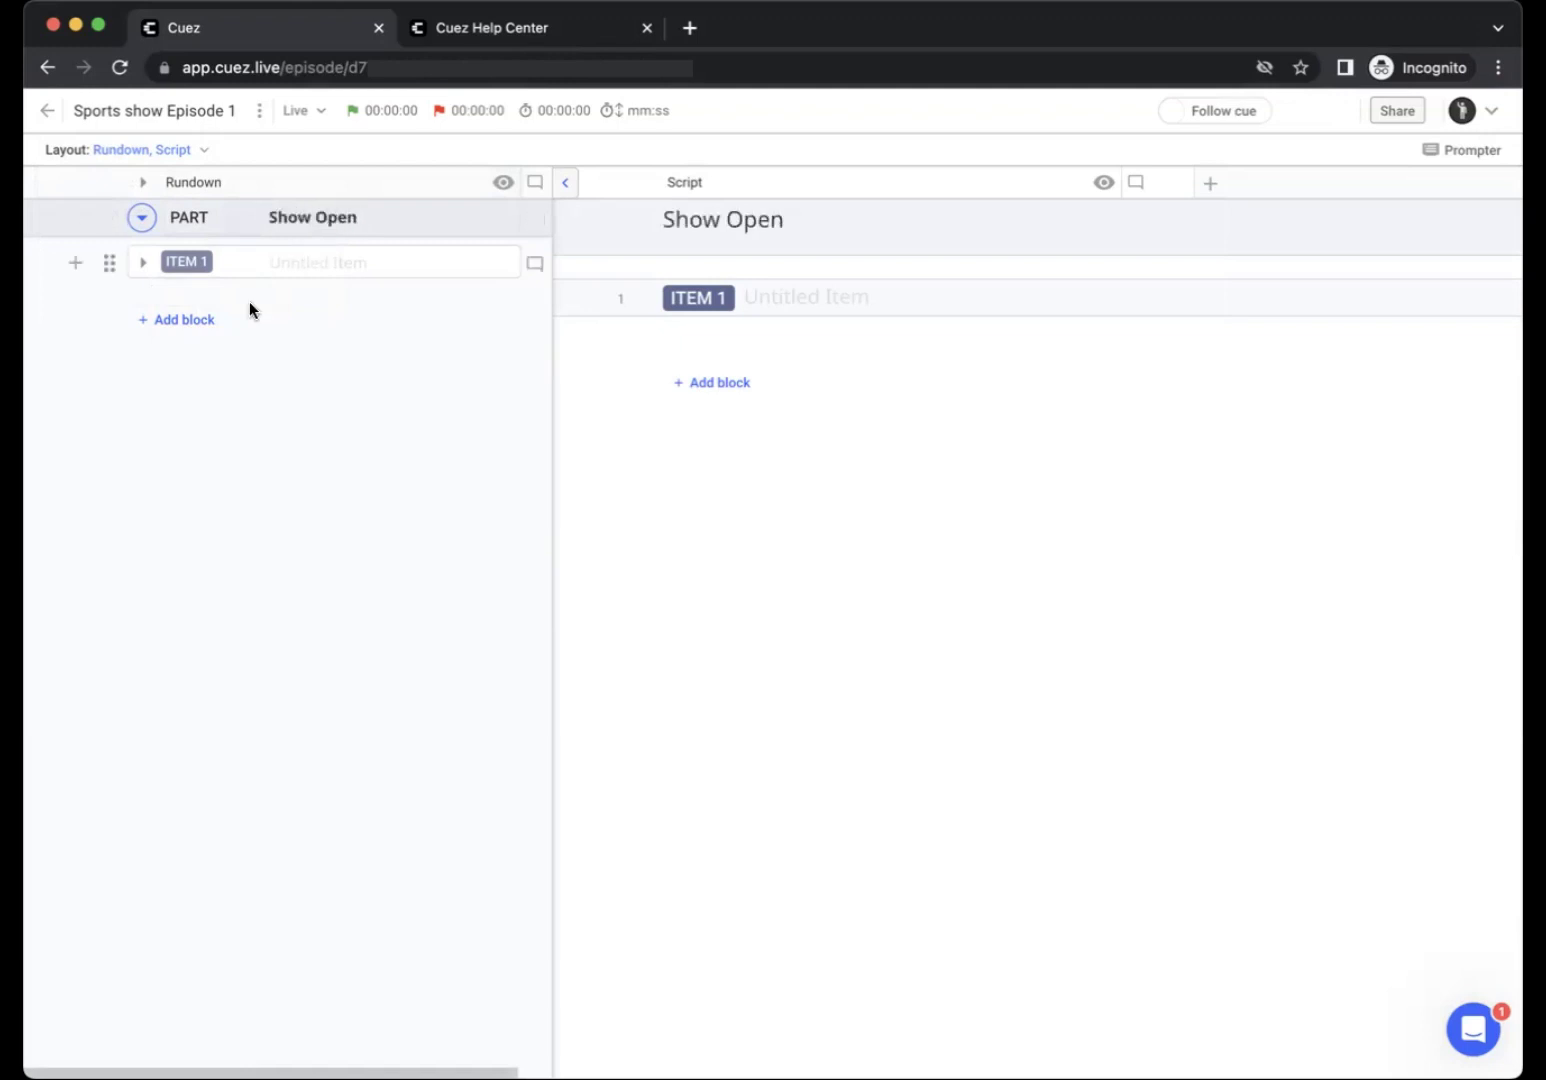
left_click(184, 320)
left_click(175, 442)
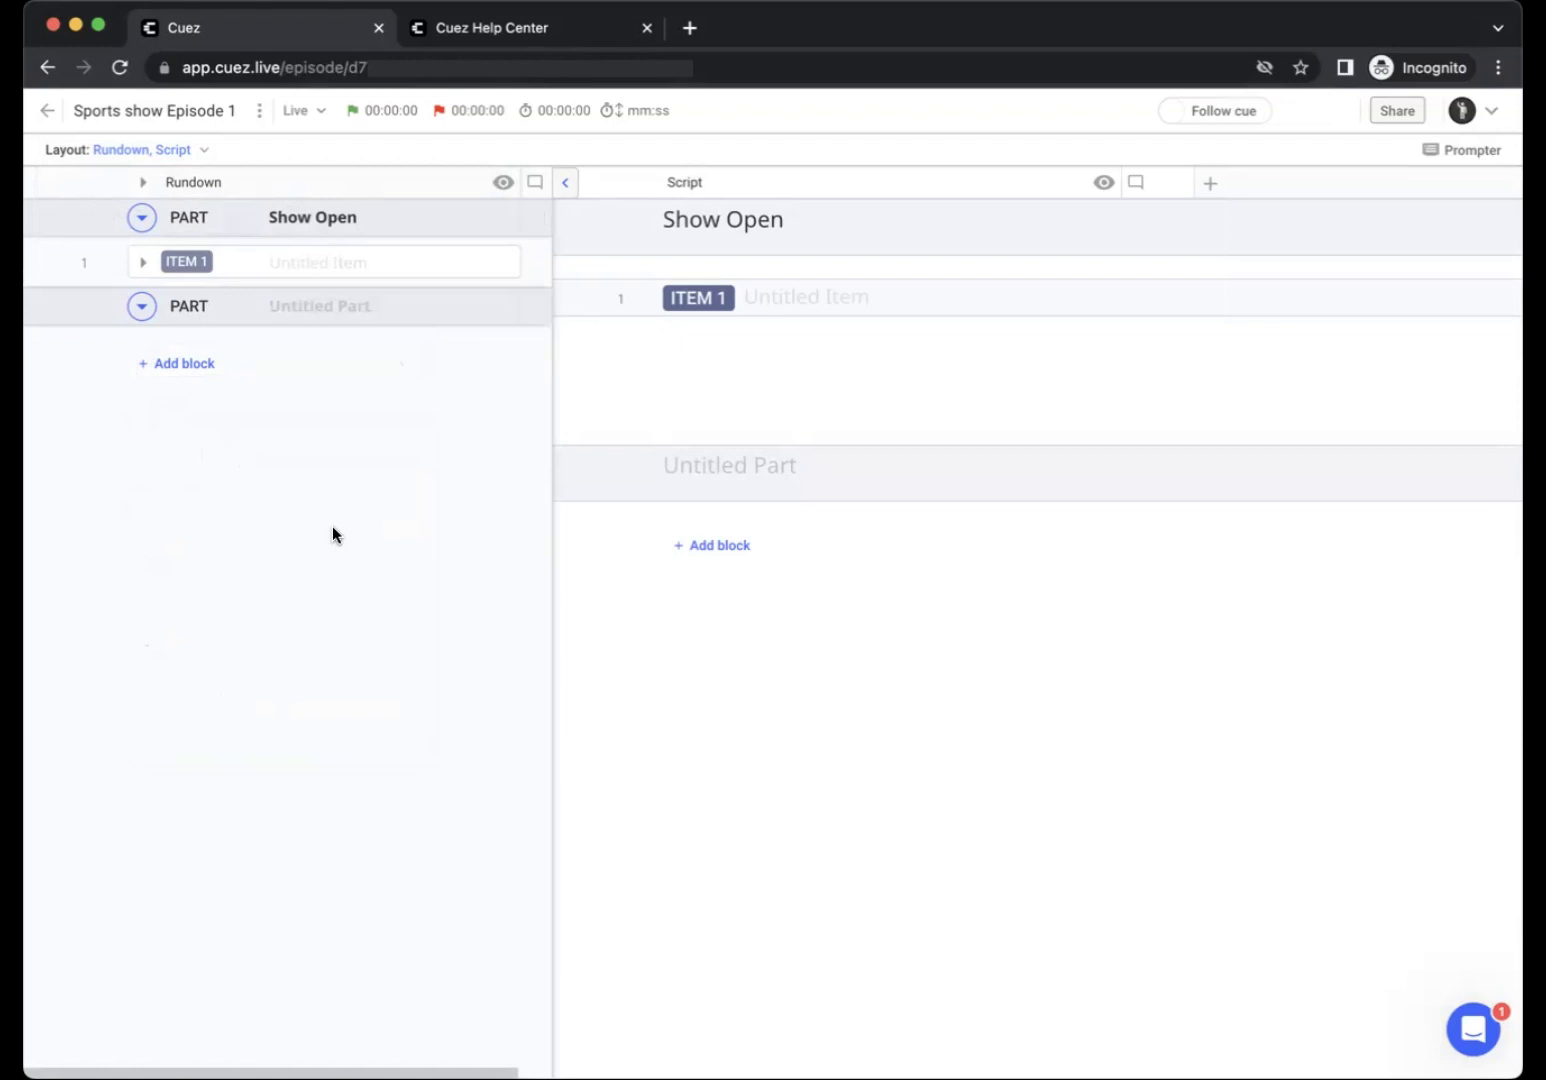
type("Topic")
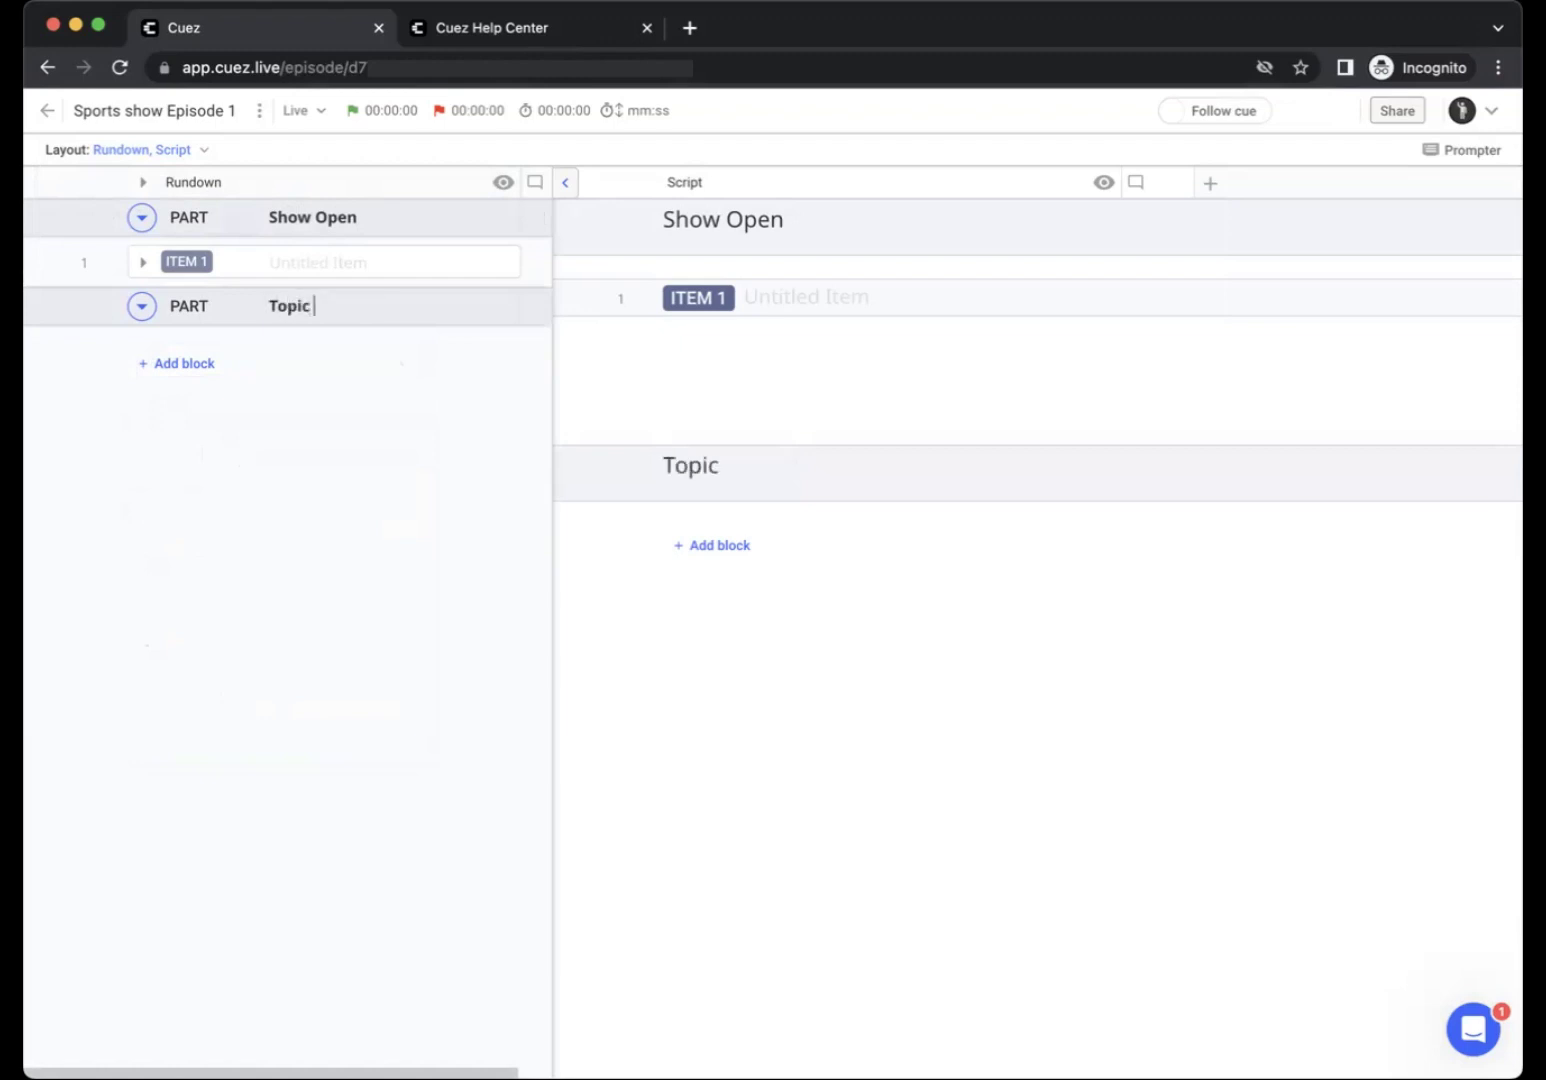
type(" 1")
Add two more parts named 'Topic 2' and 'Show Close'.
left_click(180, 365)
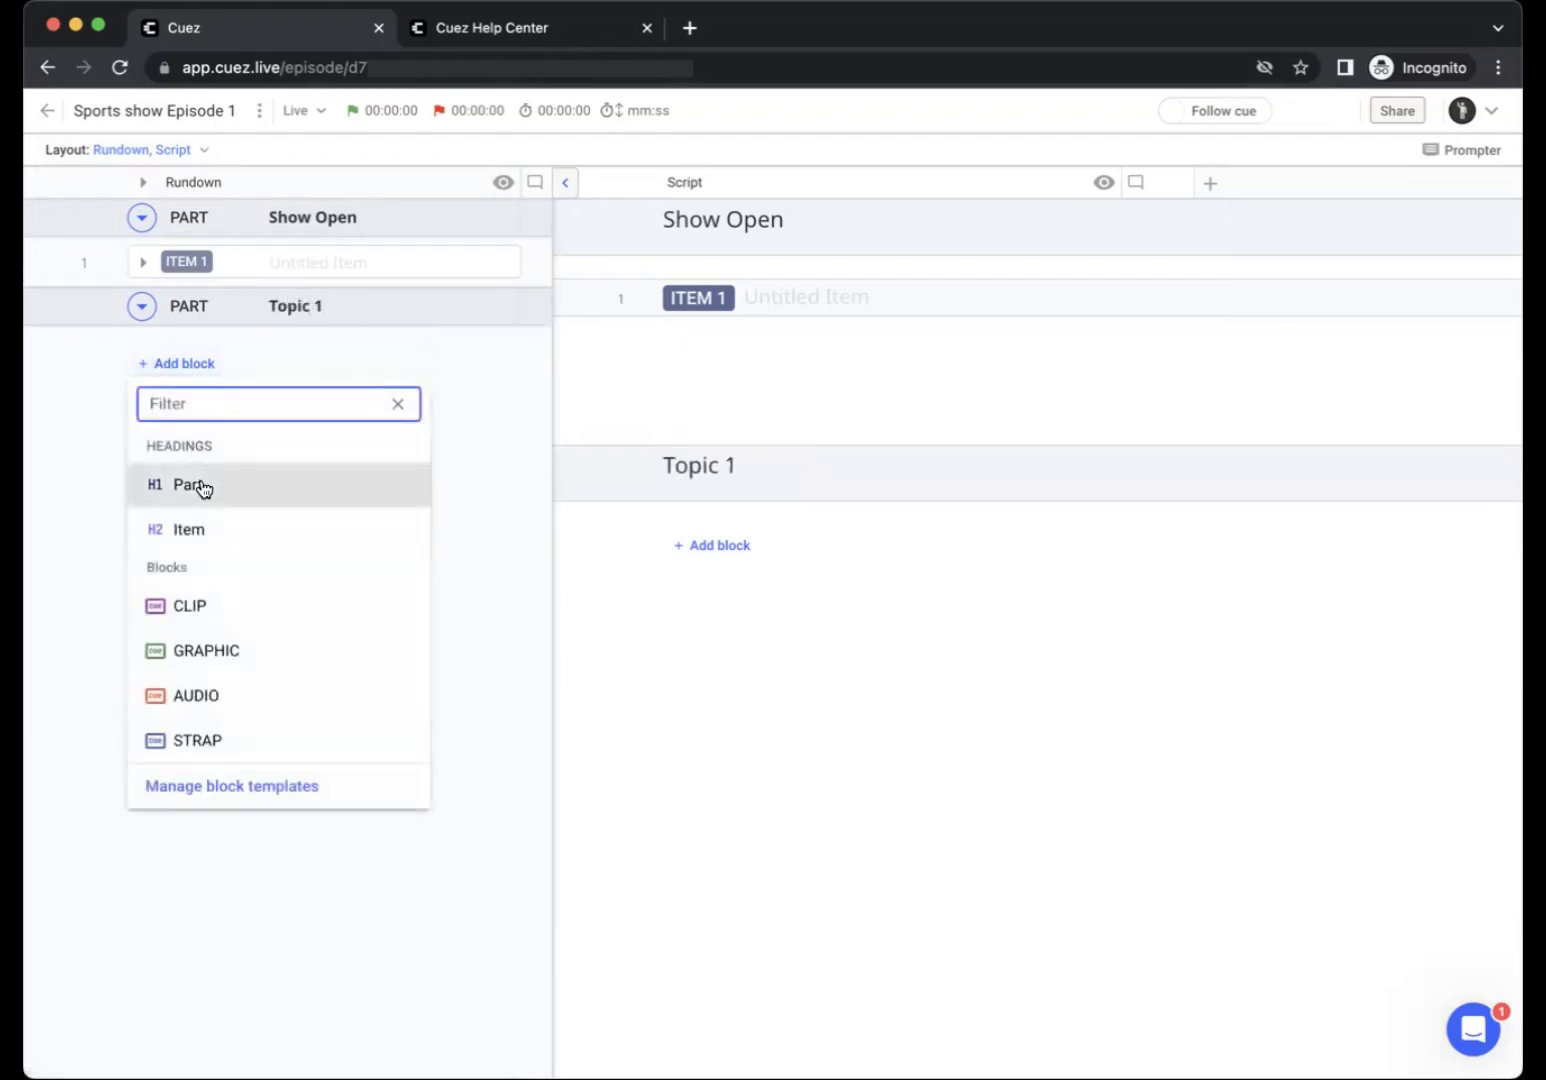
left_click(200, 486)
type("Topic 2")
left_click(180, 407)
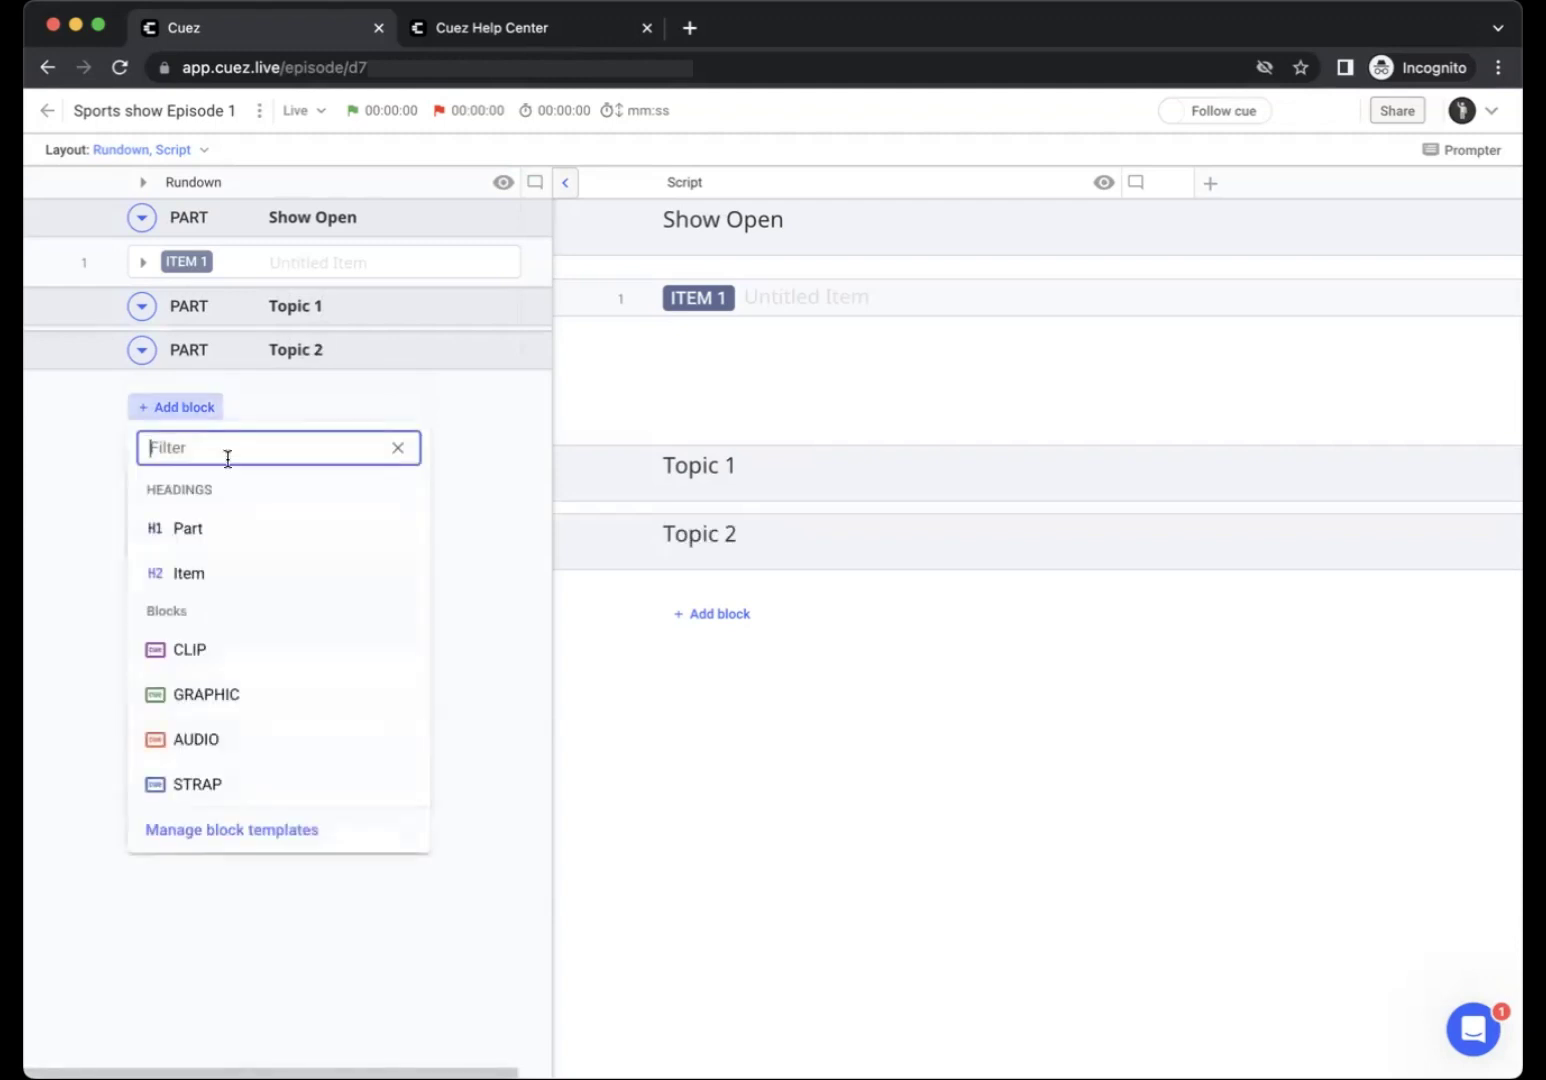
left_click(225, 528)
type("Show Close")
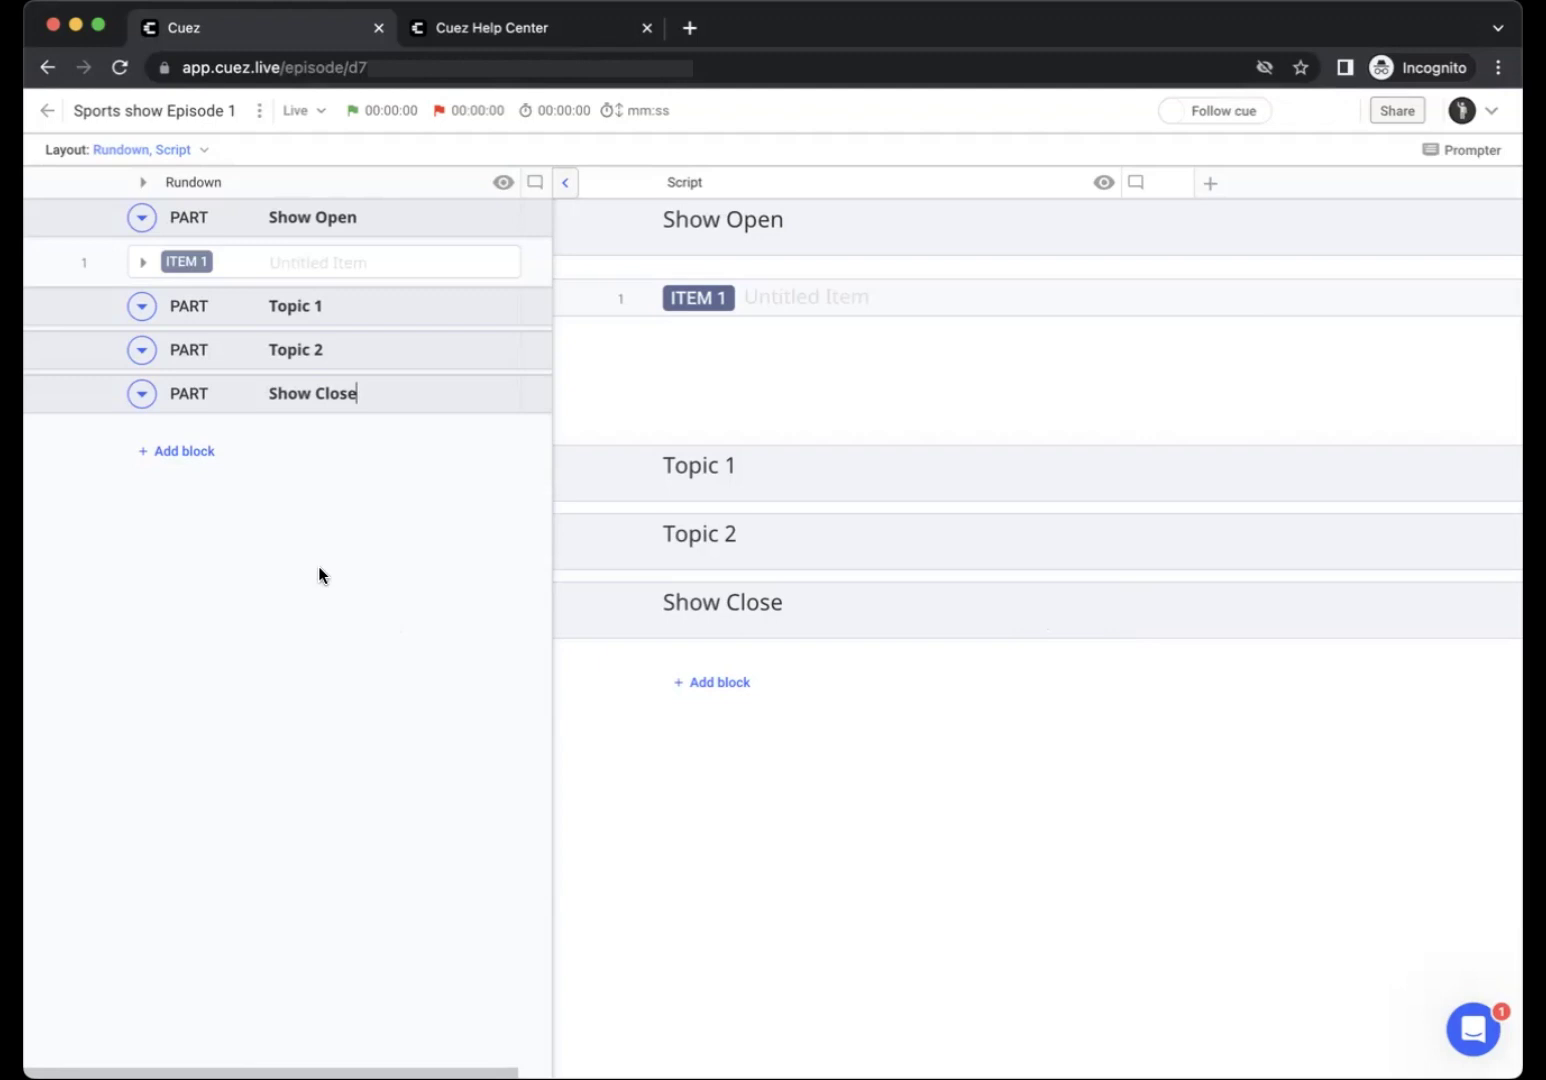
Title the first item 'Countdown timer' and add a 'Guest 1' item under Topic 1.
left_click(316, 258)
type("Countdown")
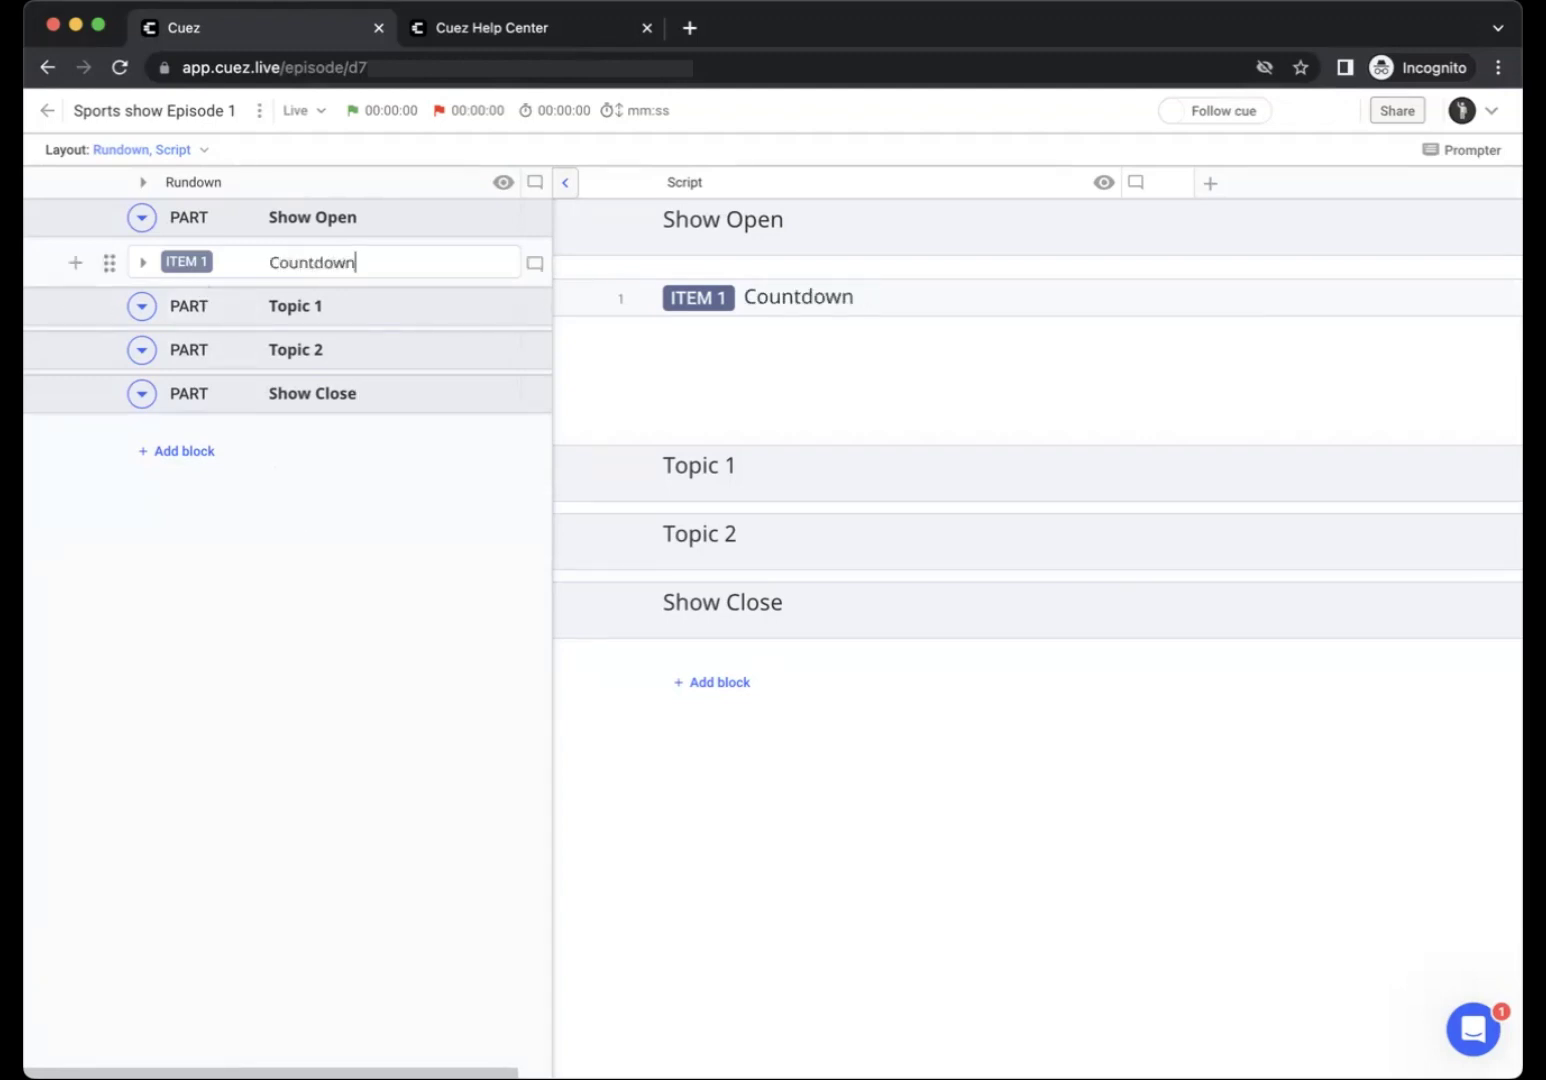
type(" timer")
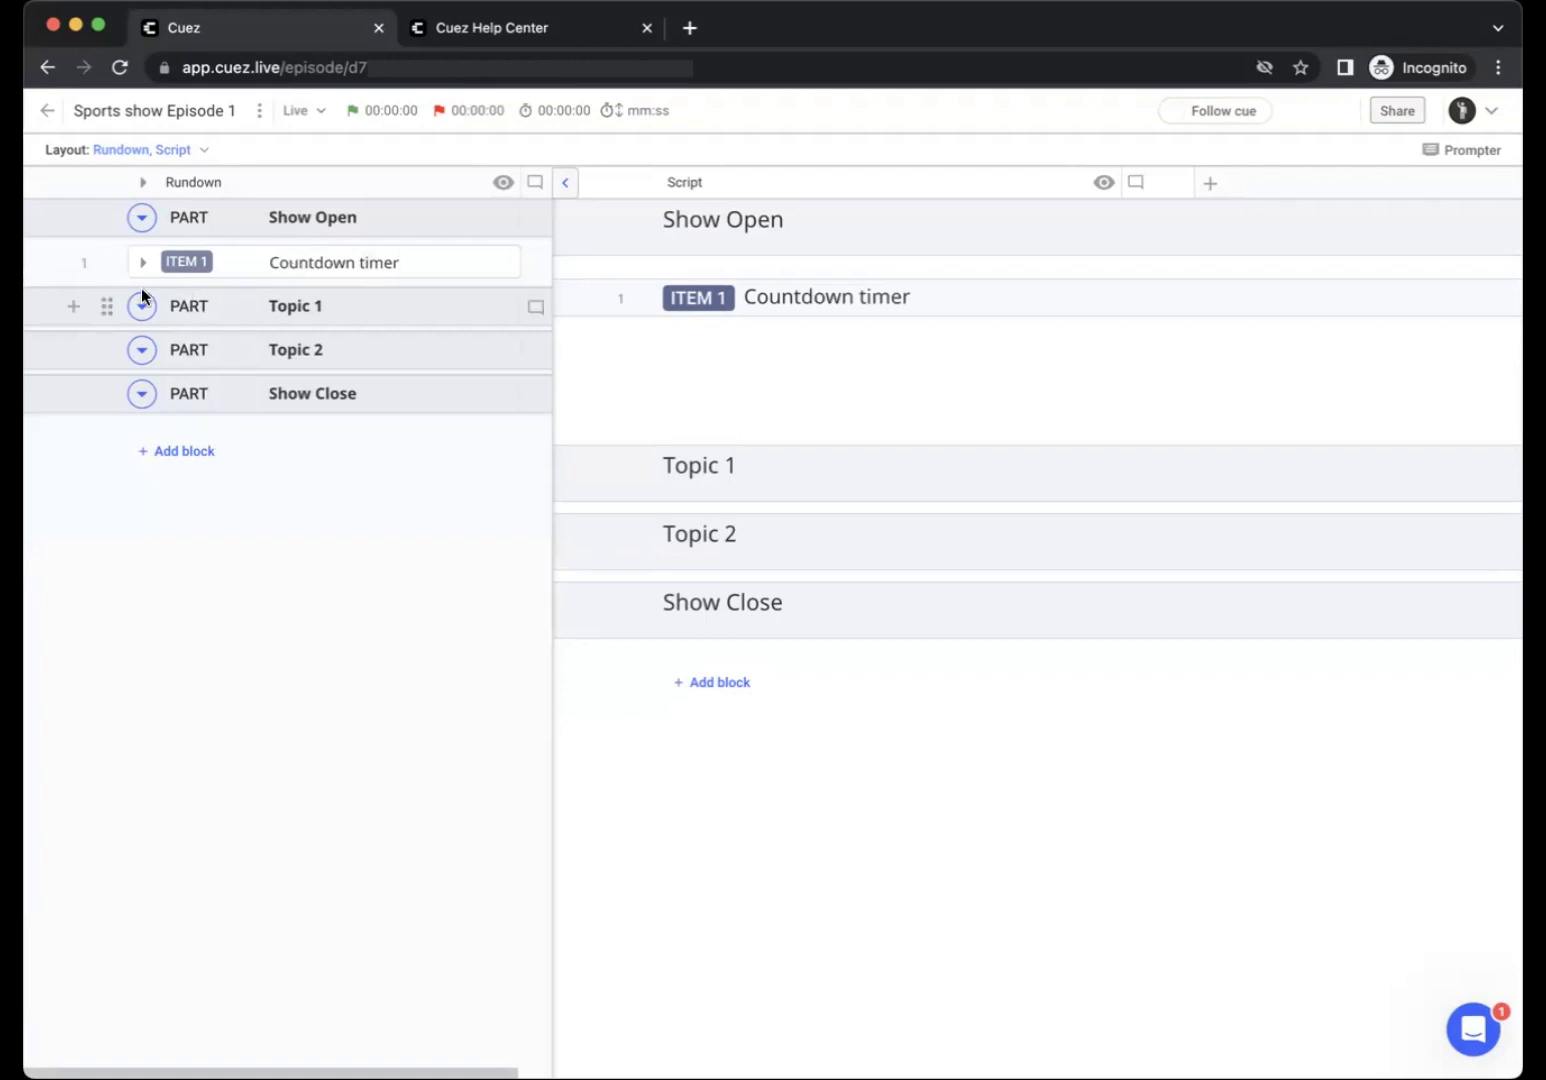
left_click(67, 307)
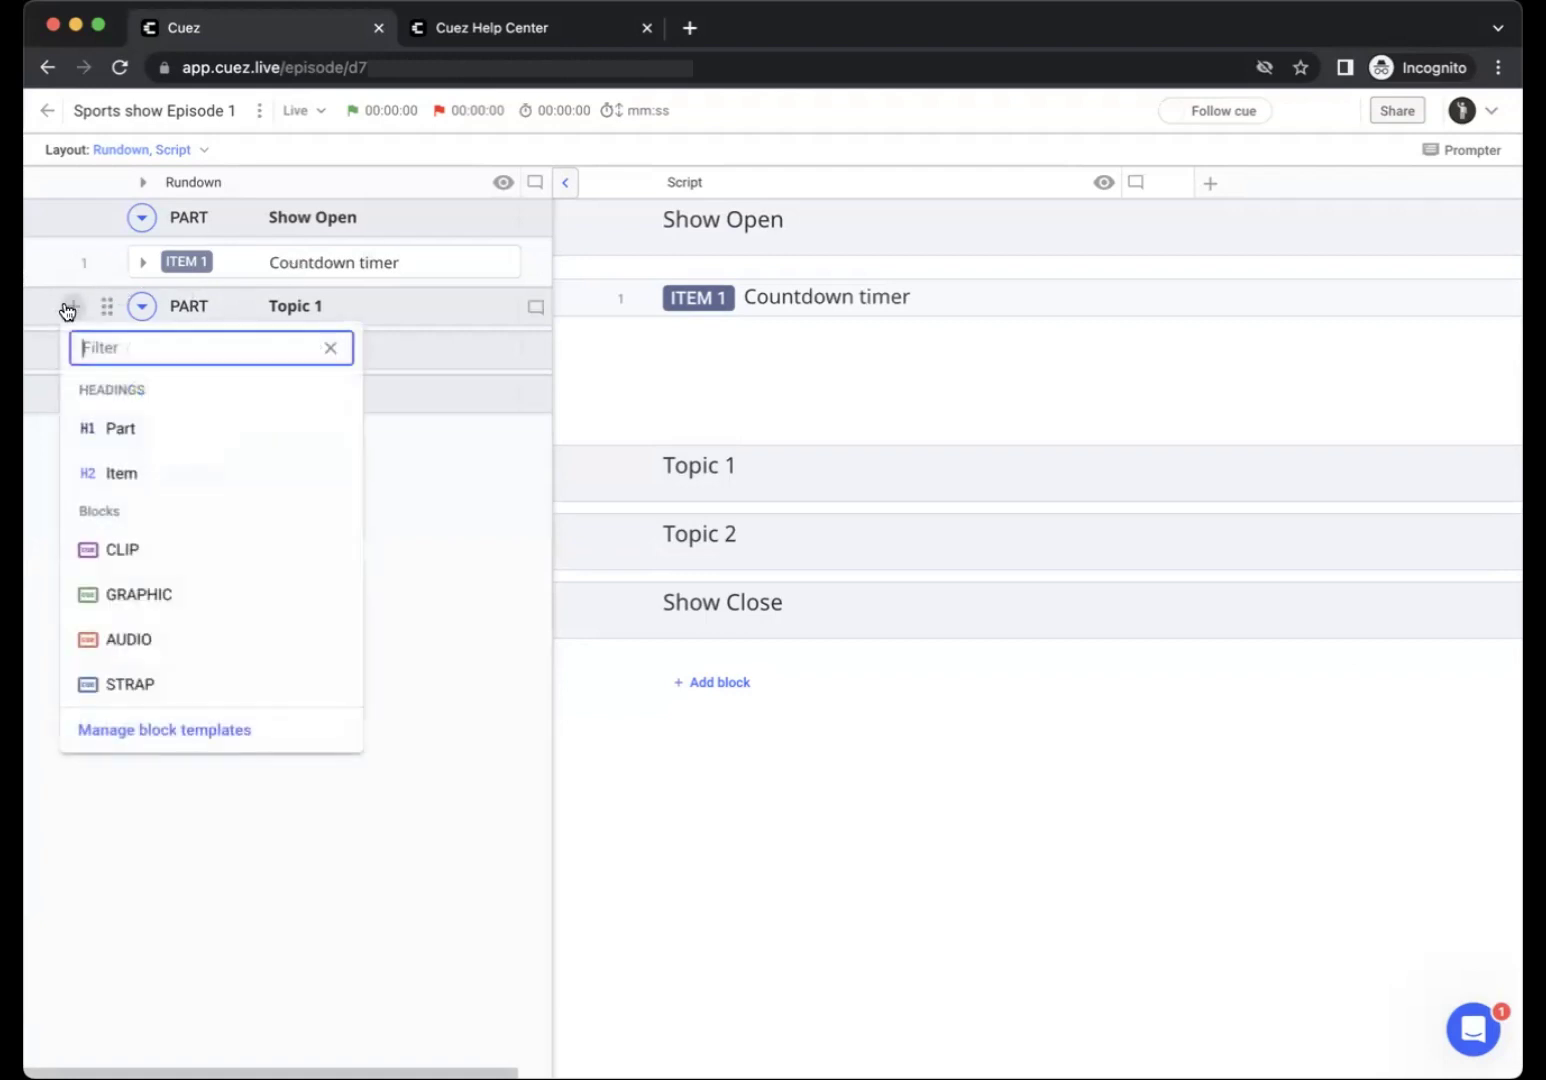
left_click(136, 490)
type("Gue")
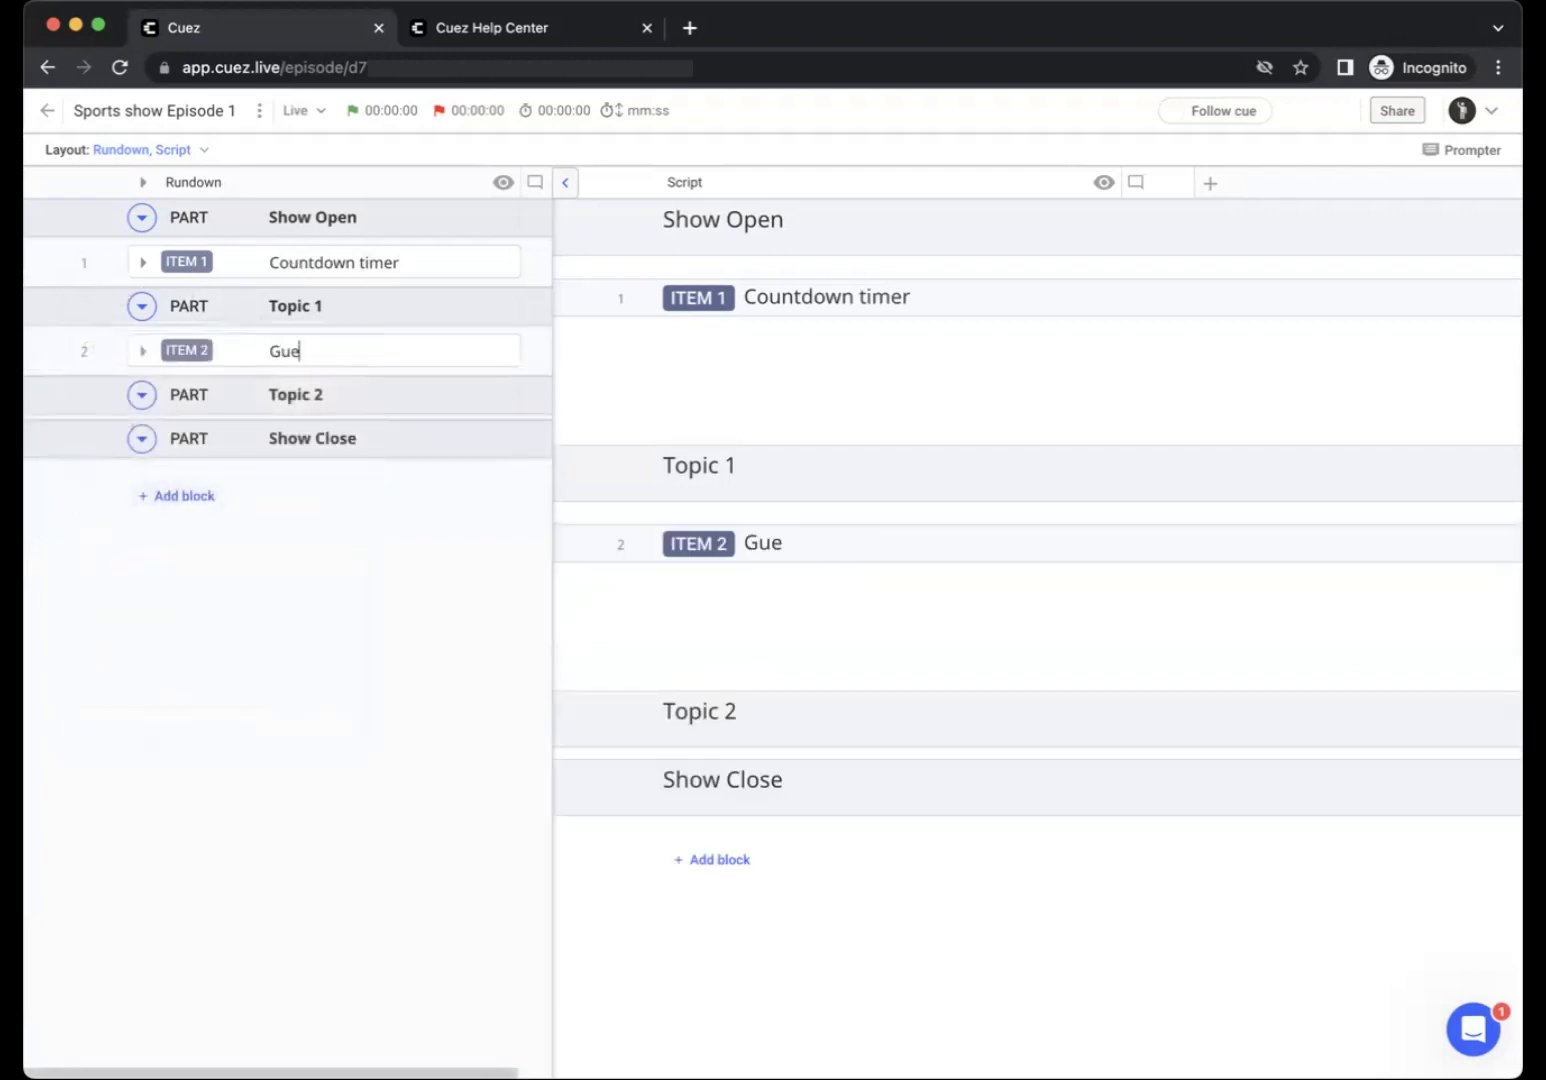
type("st 1")
Add a 'Topic 1' item after Guest 1.
left_click(70, 351)
left_click(155, 522)
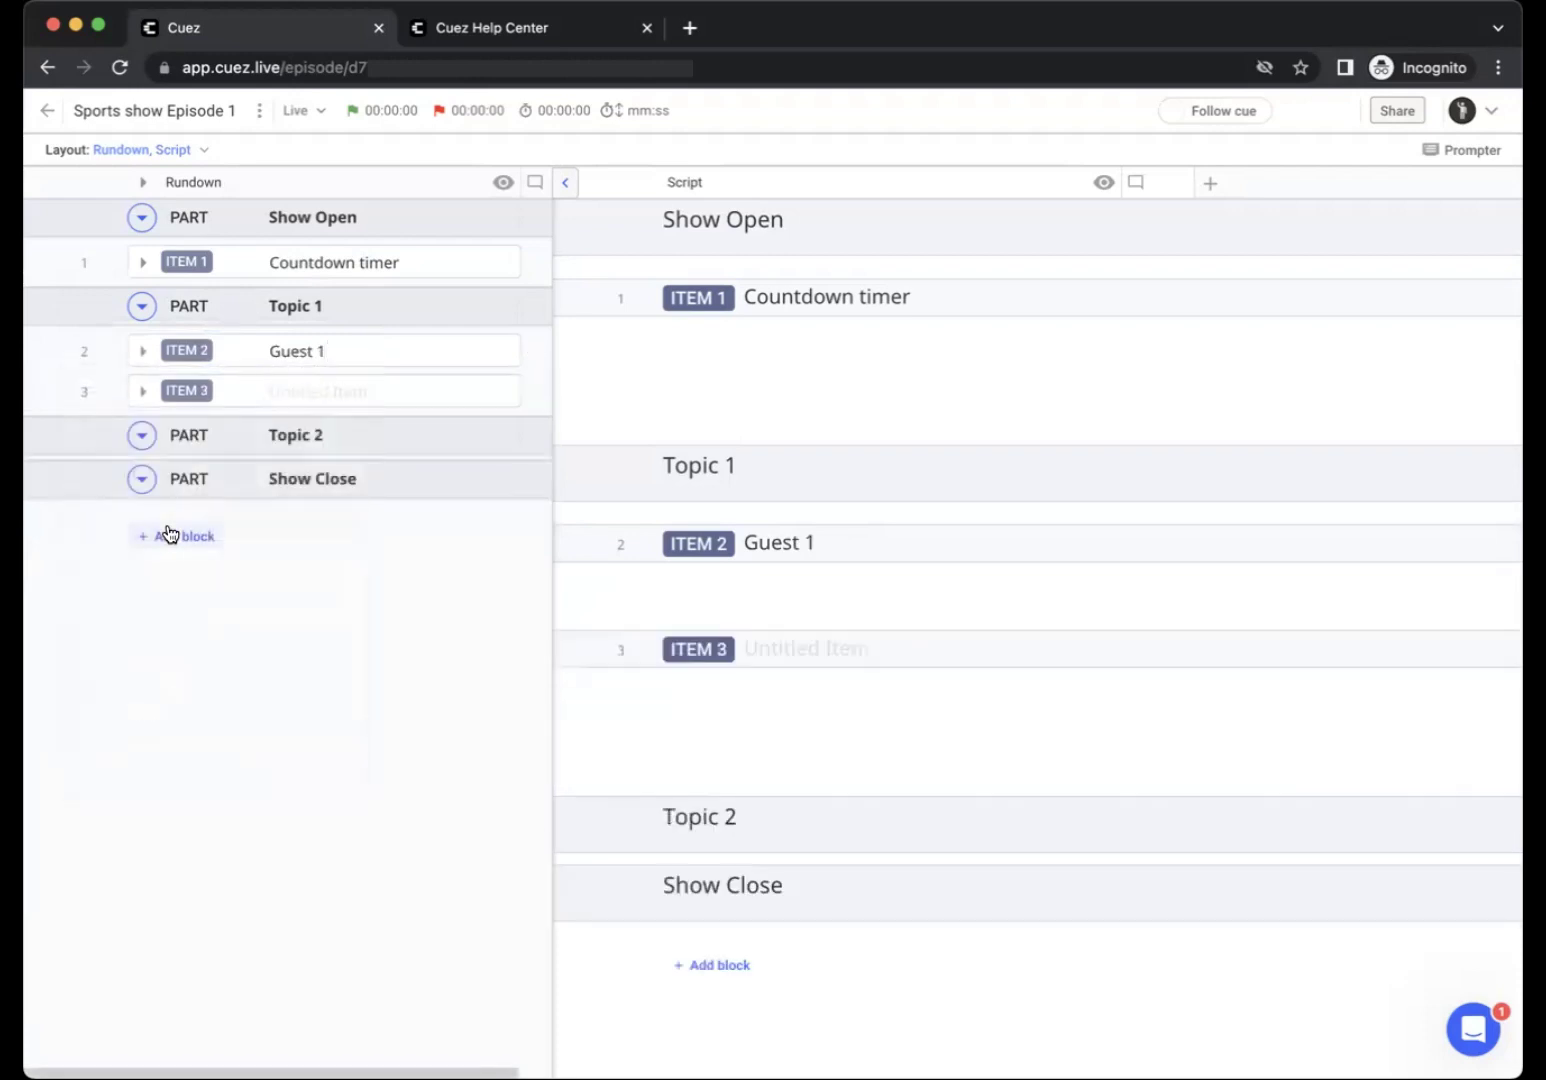
type("Topic 1")
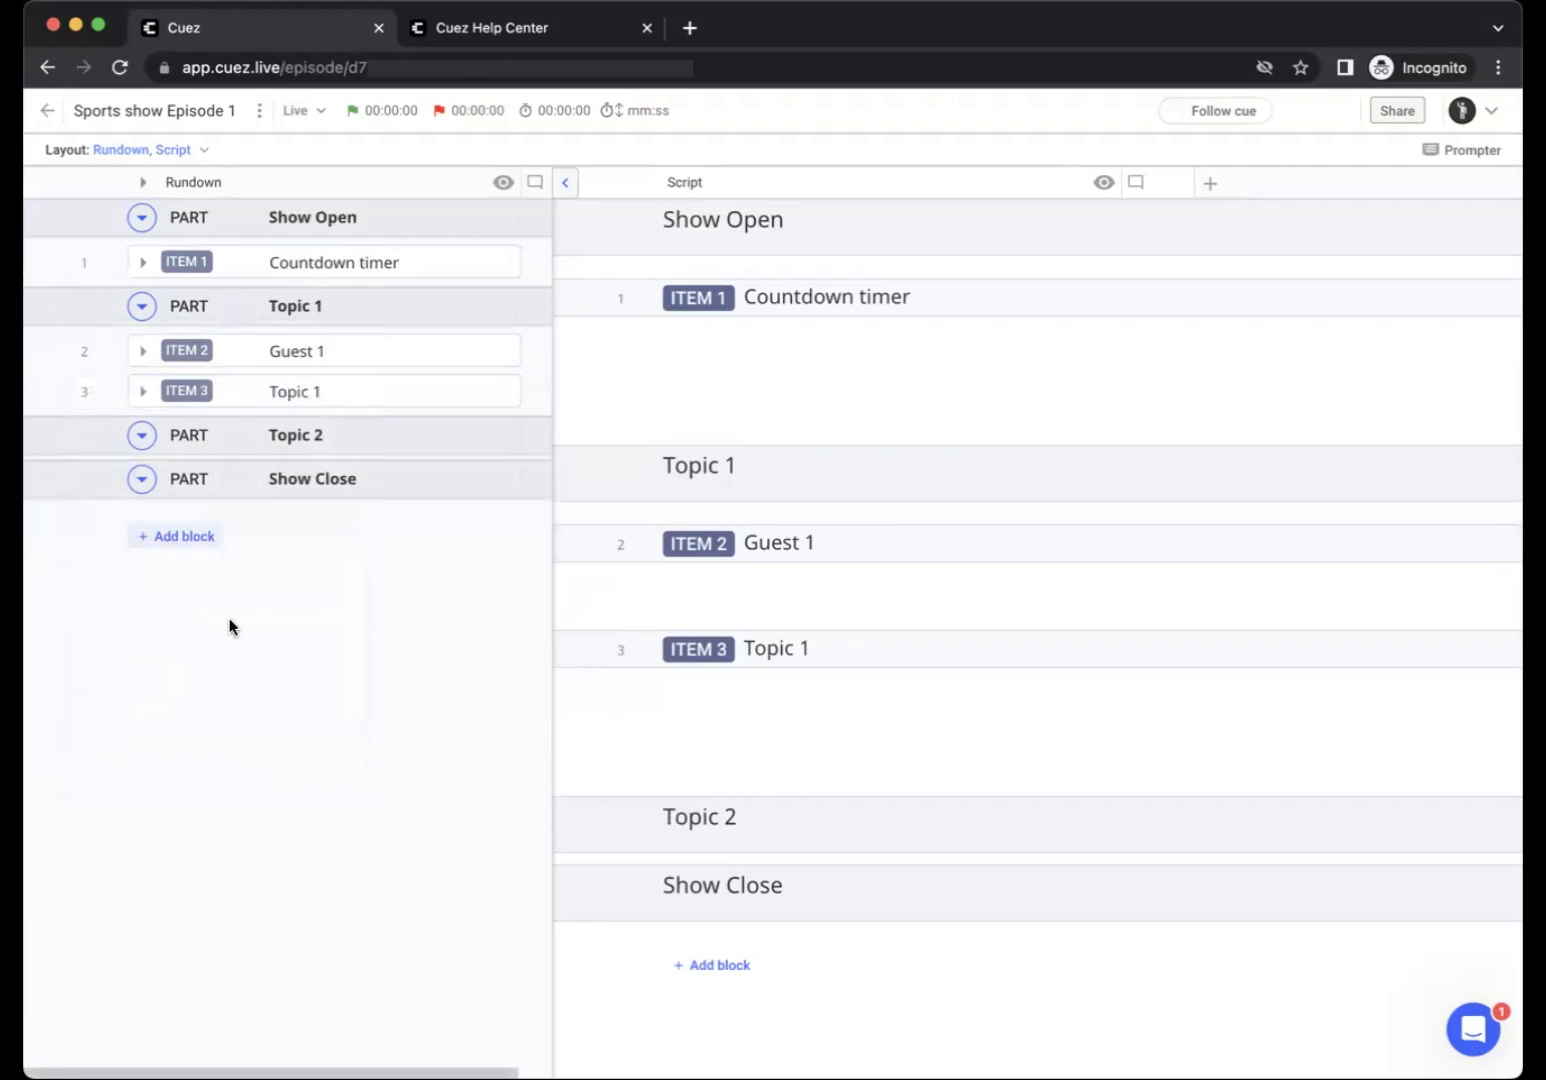
Open and dismiss the block-type list after Guest 1 without adding anything.
left_click(75, 352)
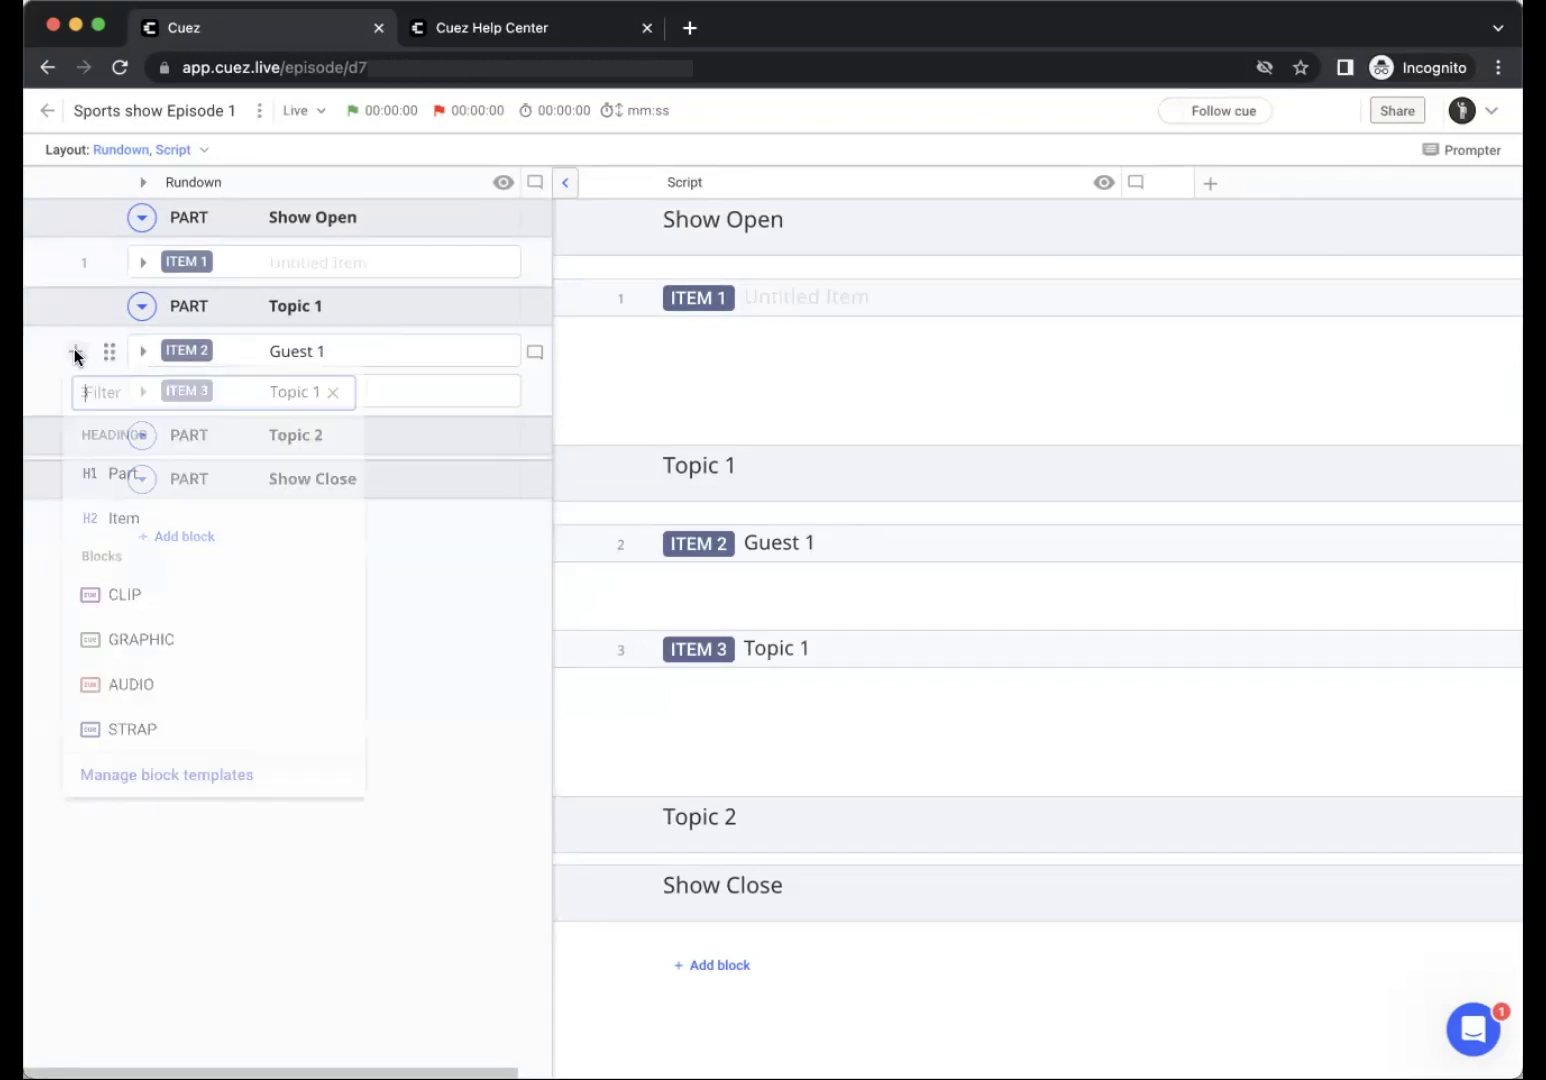
key("Escape")
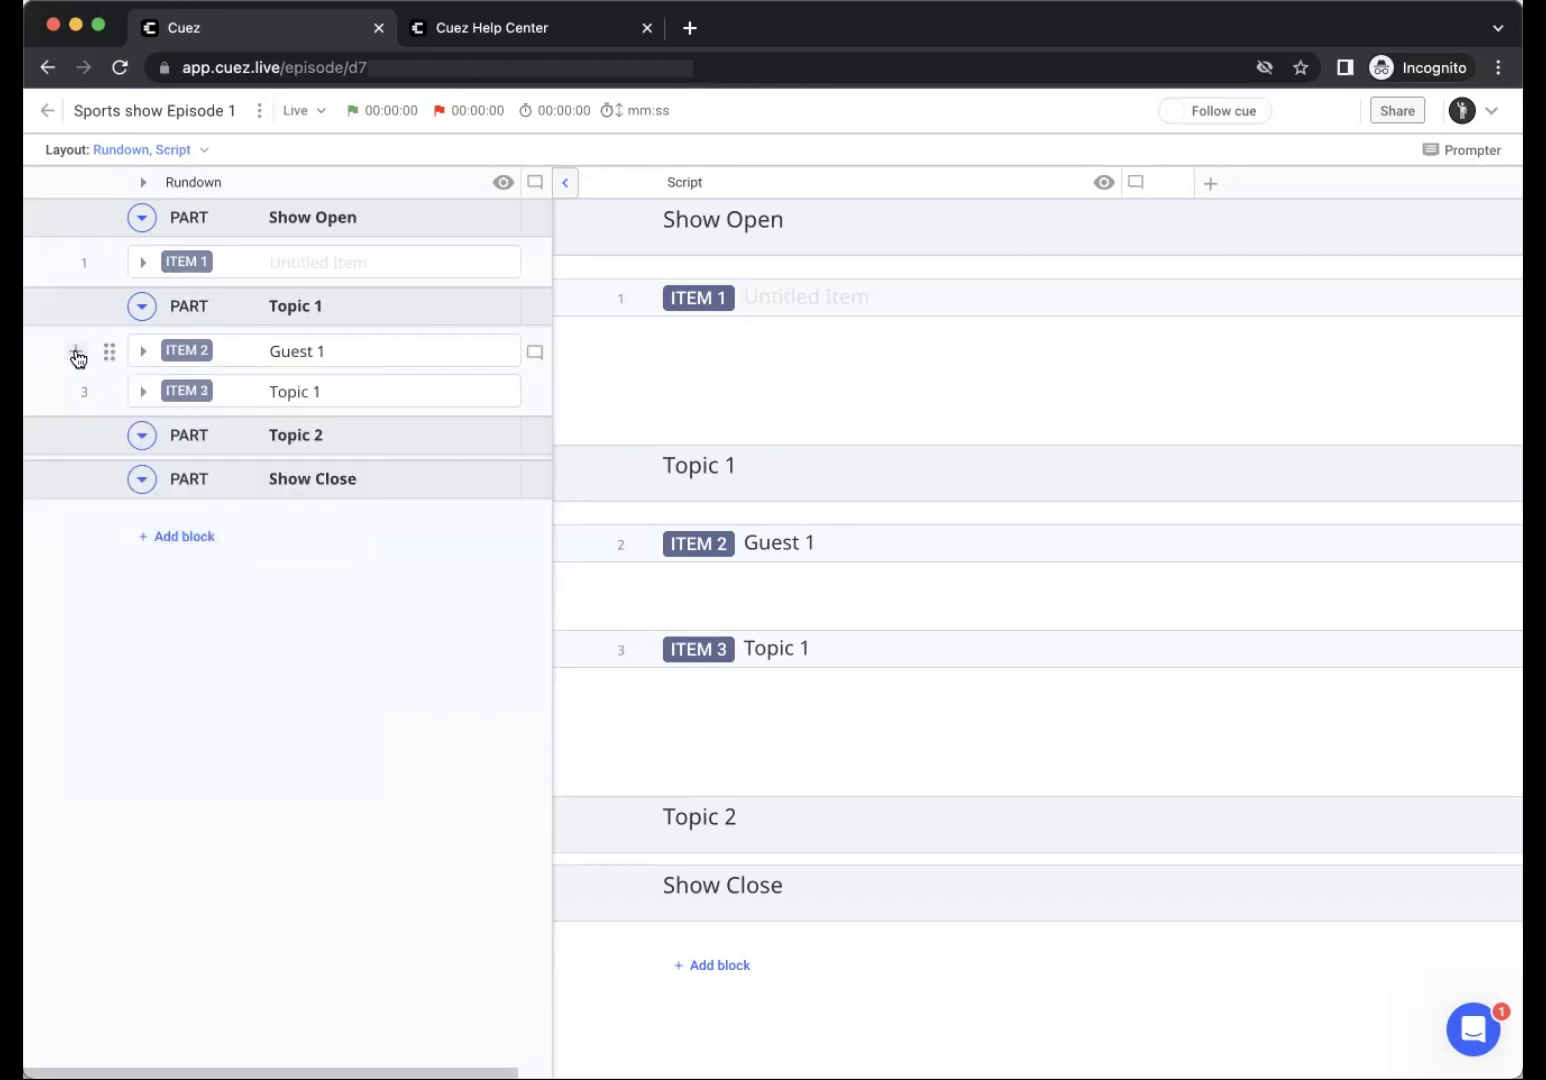
left_click(75, 352)
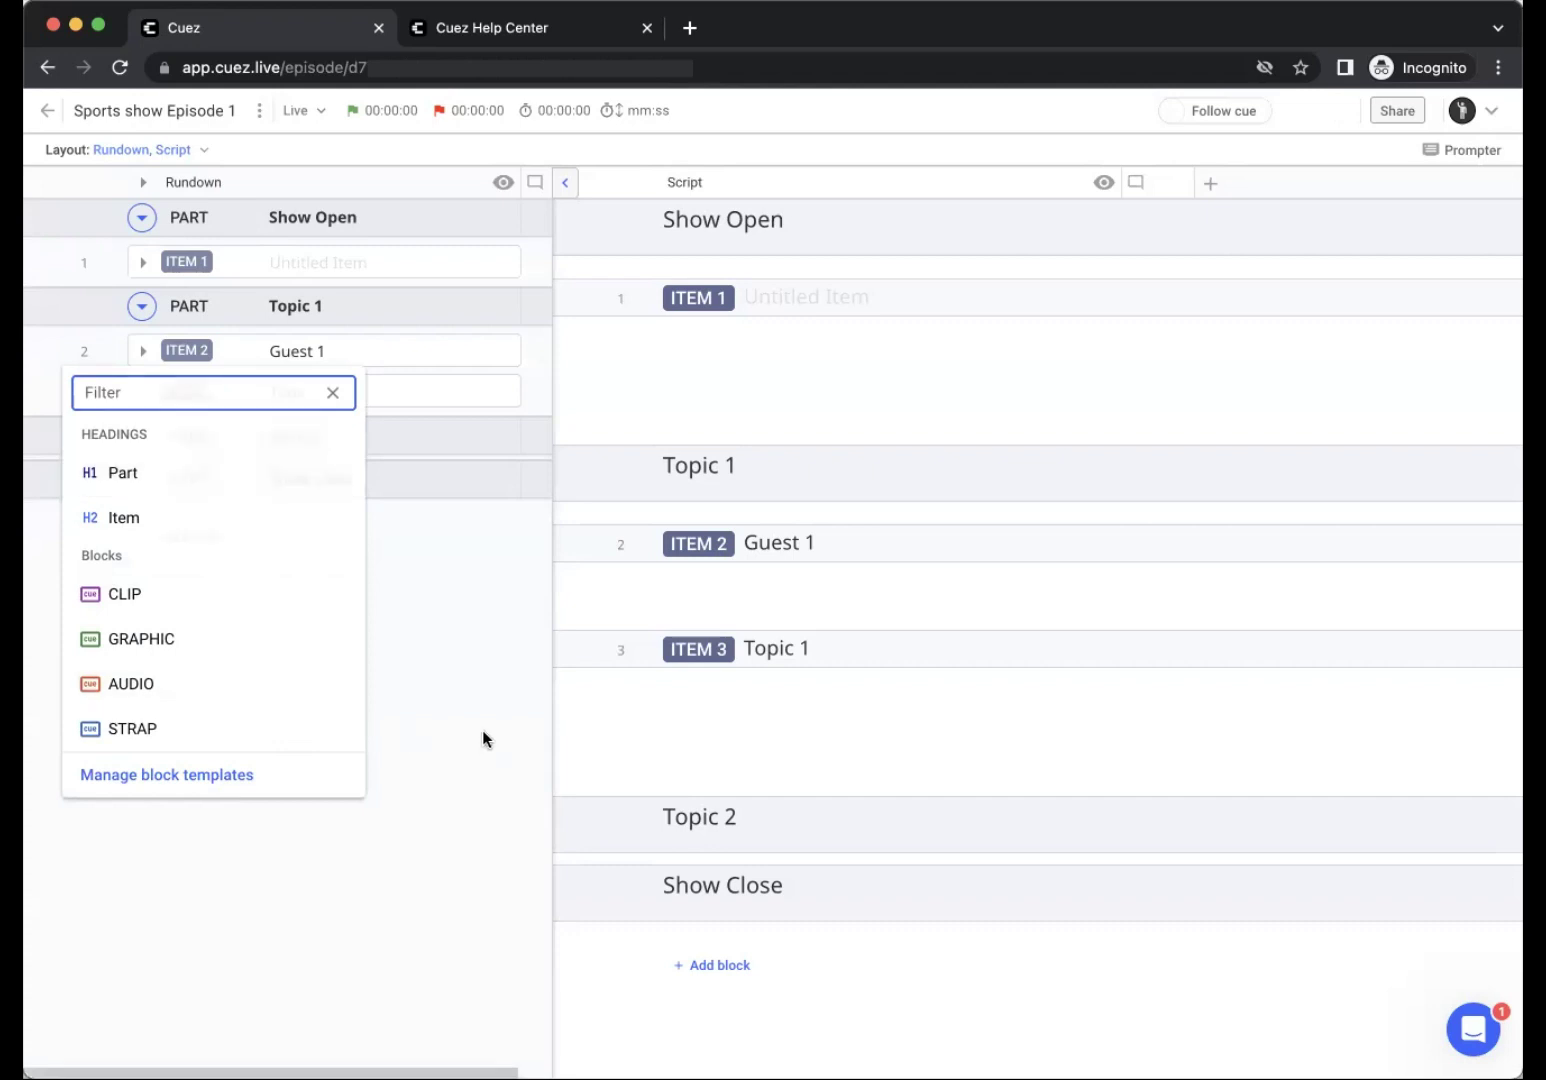
left_click(730, 330)
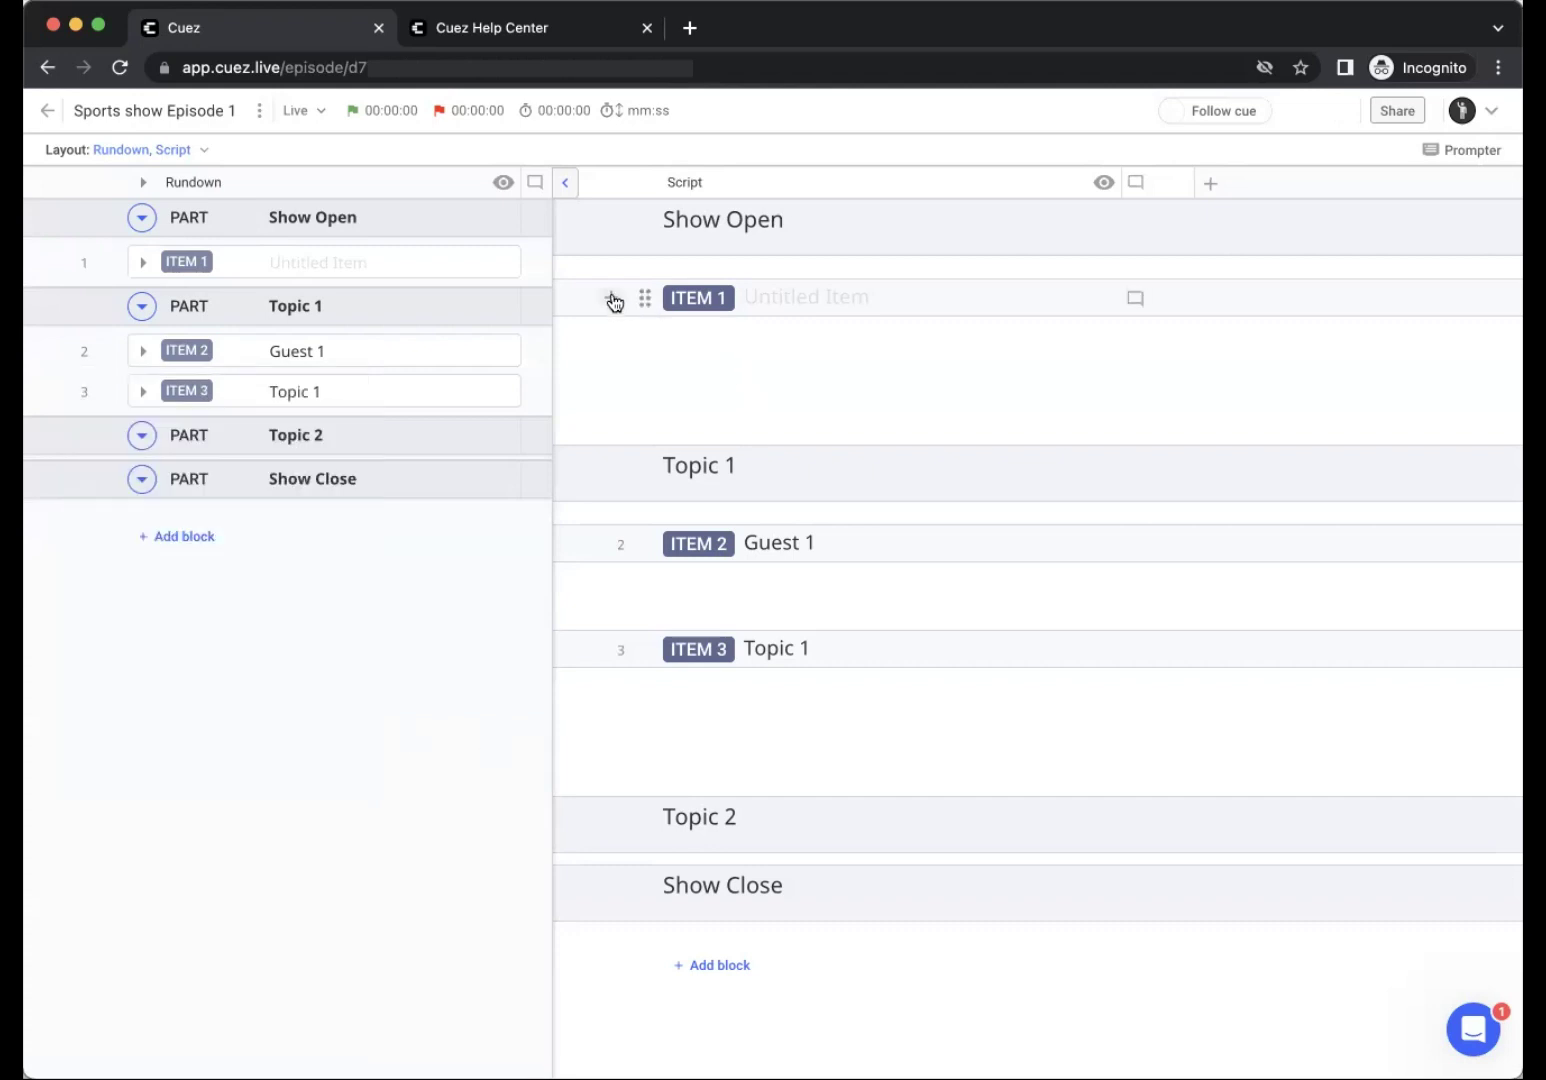
Open the block list under ITEM 1 in the script and scroll through the available types.
left_click(611, 298)
scroll(742, 560, "down", 1)
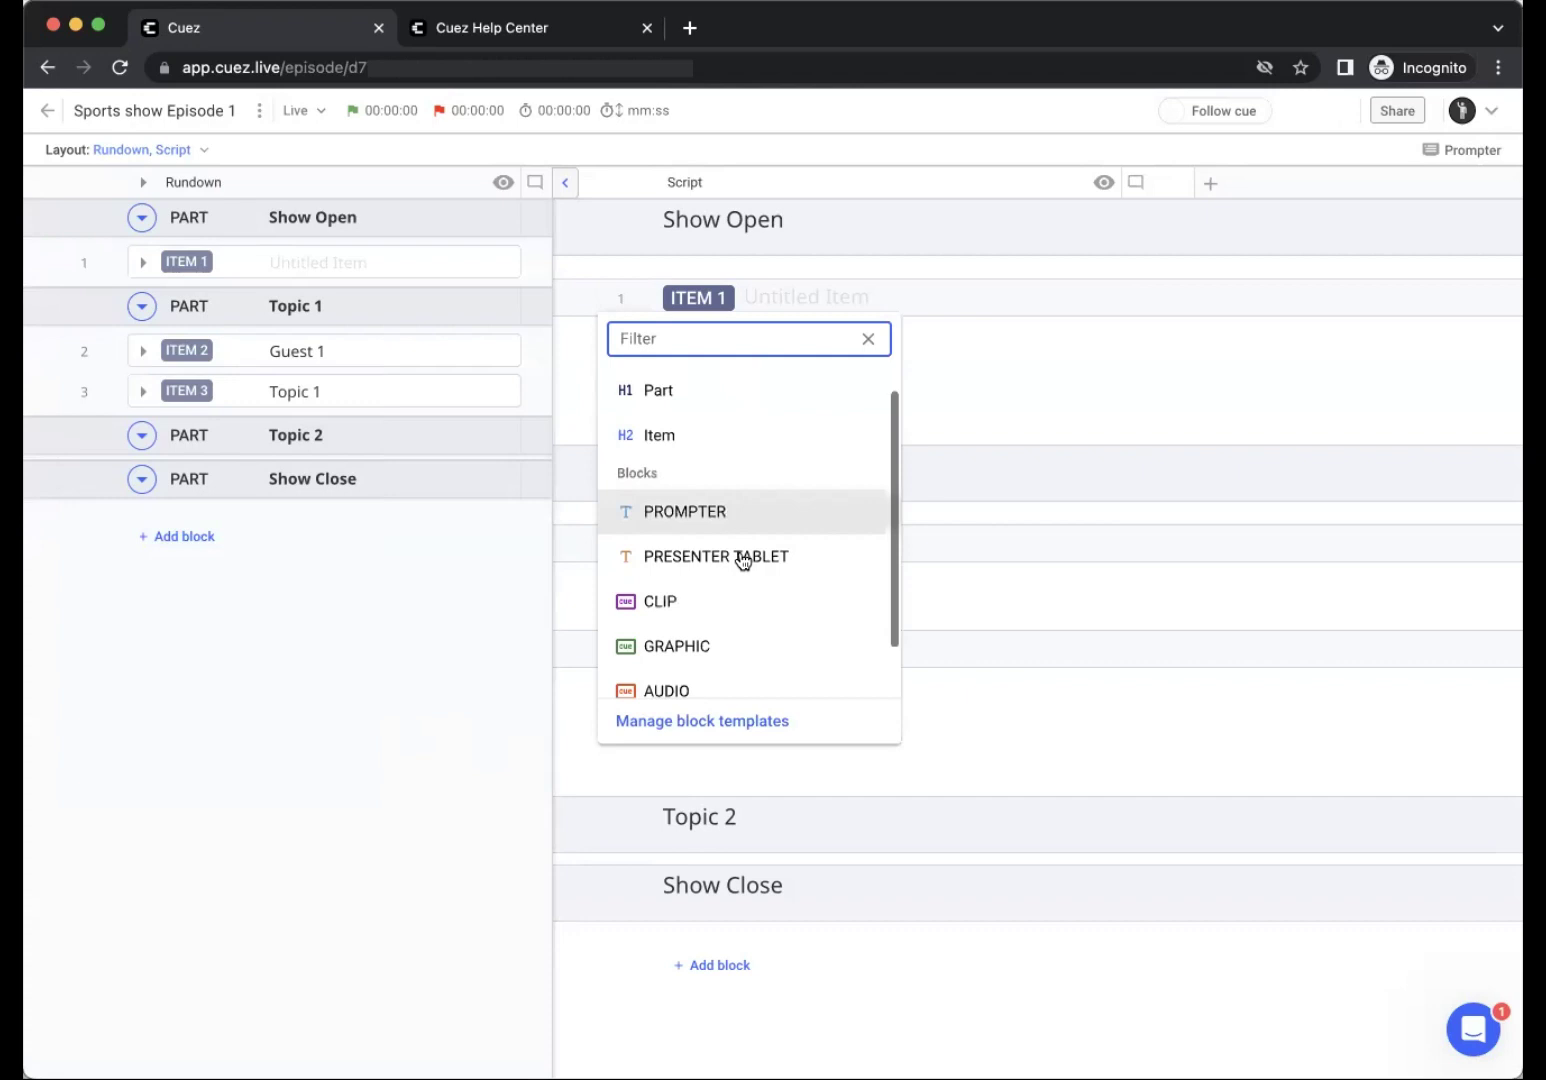
scroll(742, 560, "down", 1)
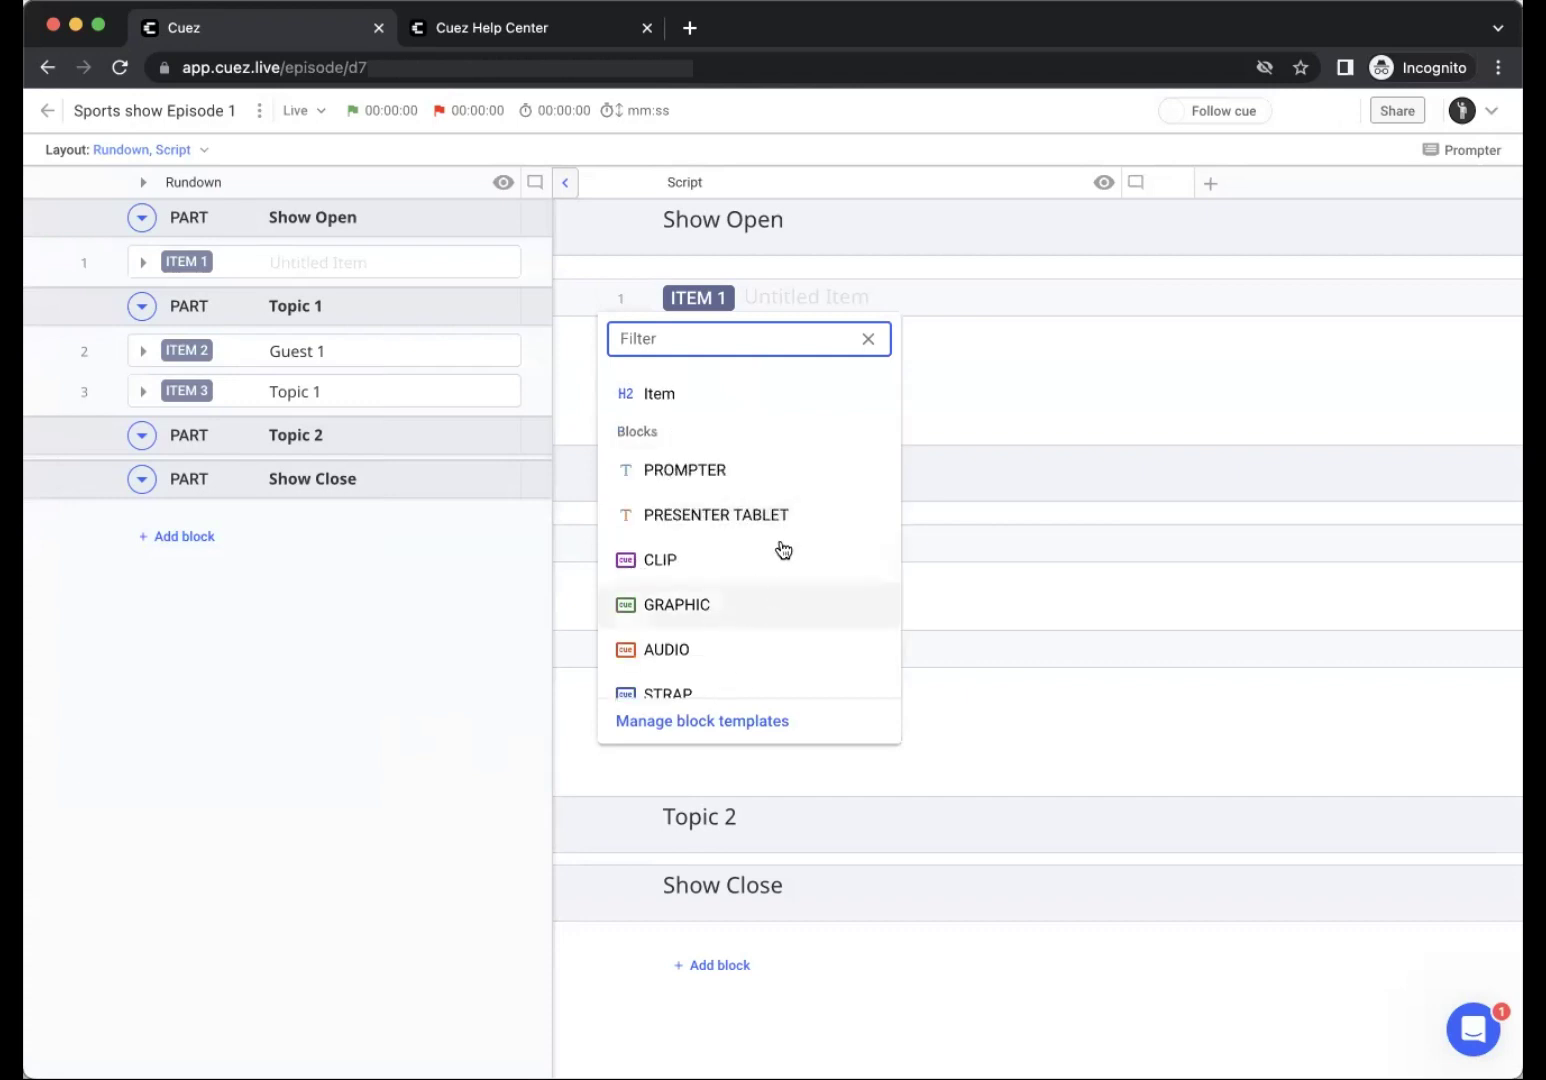
scroll(783, 549, "down", 1)
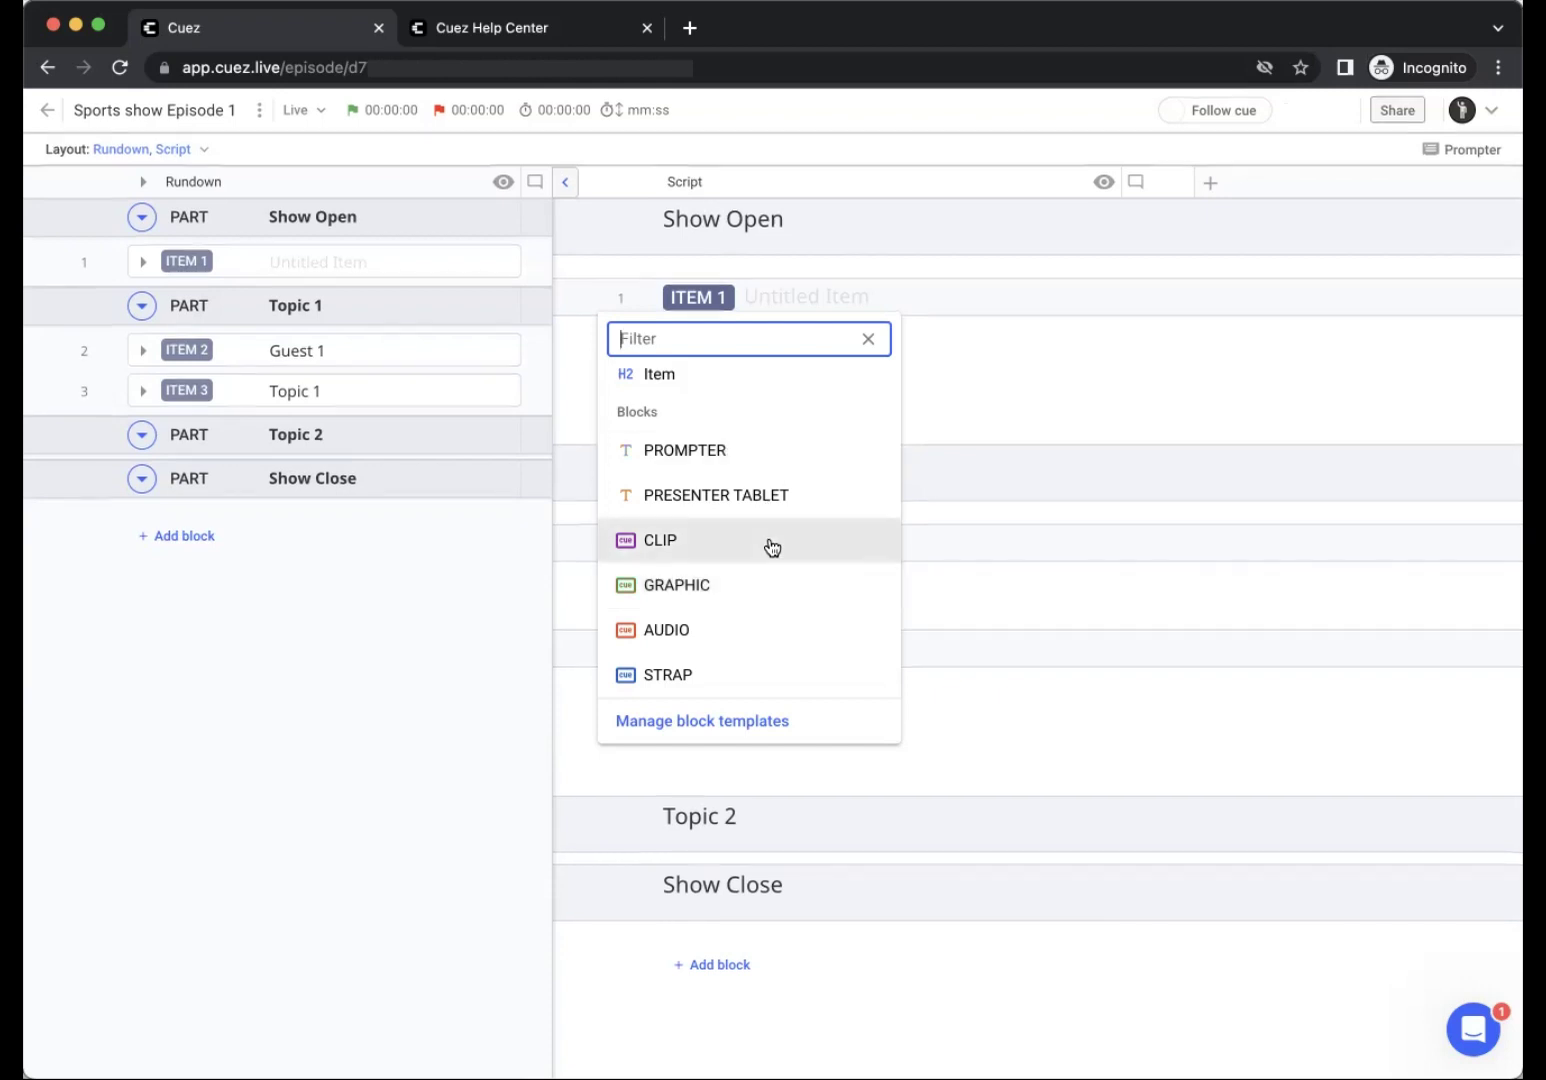
Create a new cue block template named 'ON/OFF'.
left_click(720, 721)
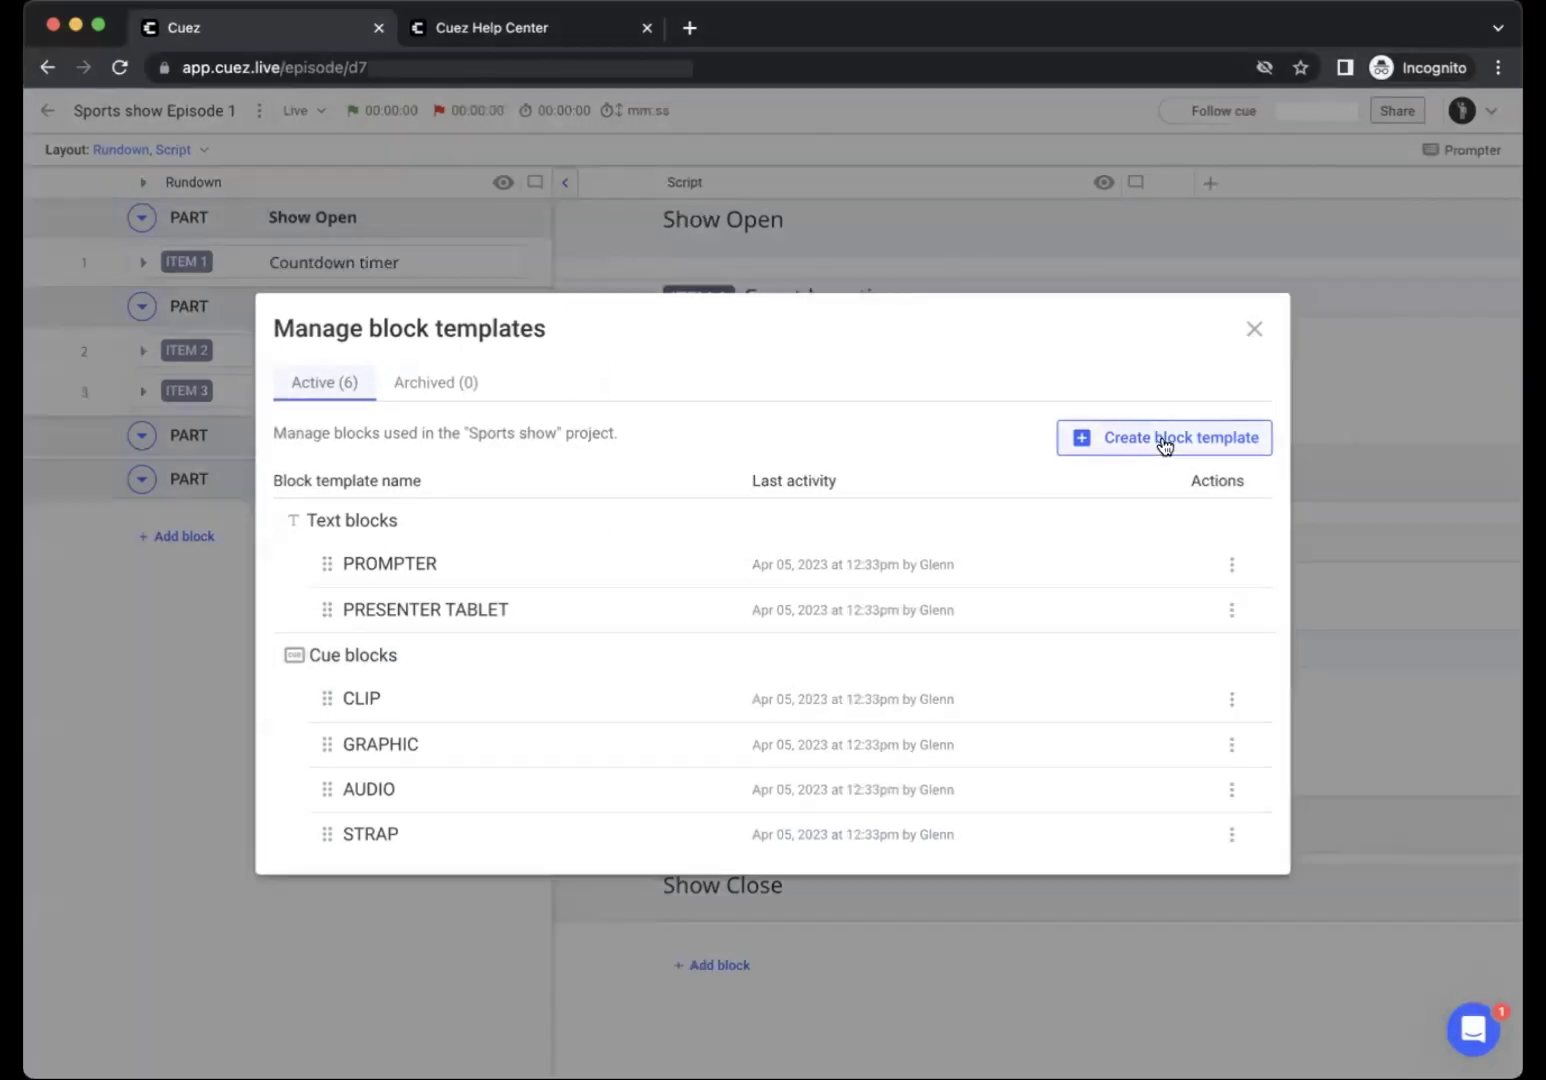
left_click(1163, 445)
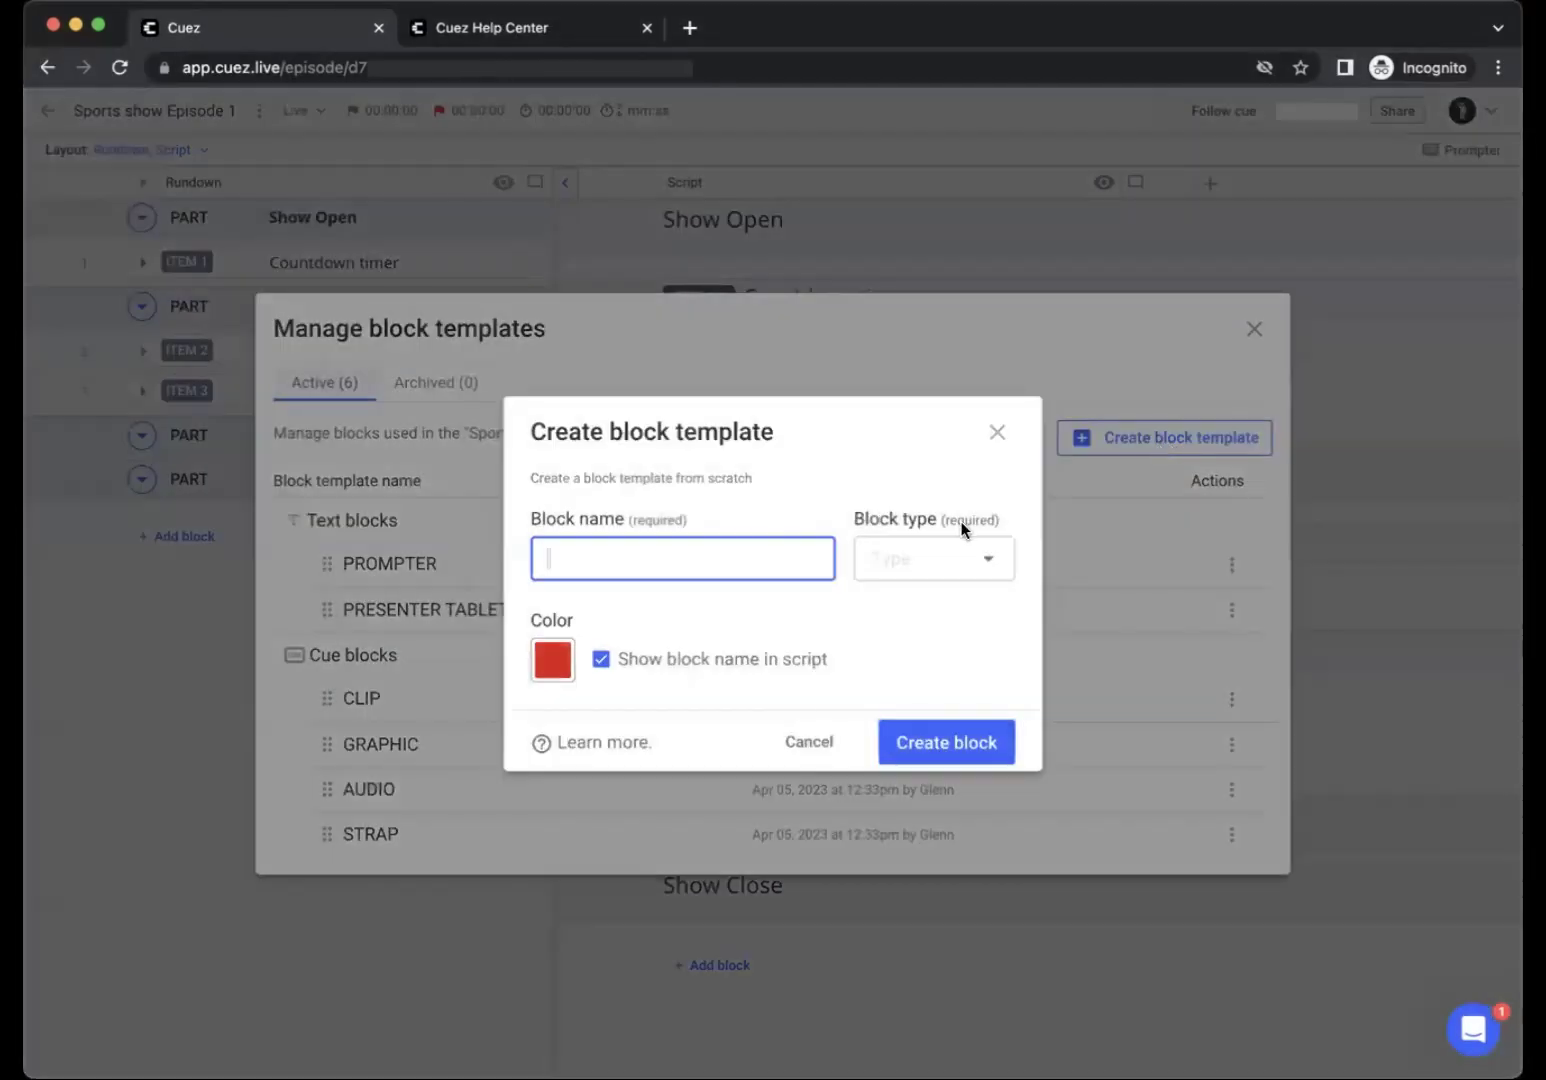
type("ON/OFF")
left_click(930, 560)
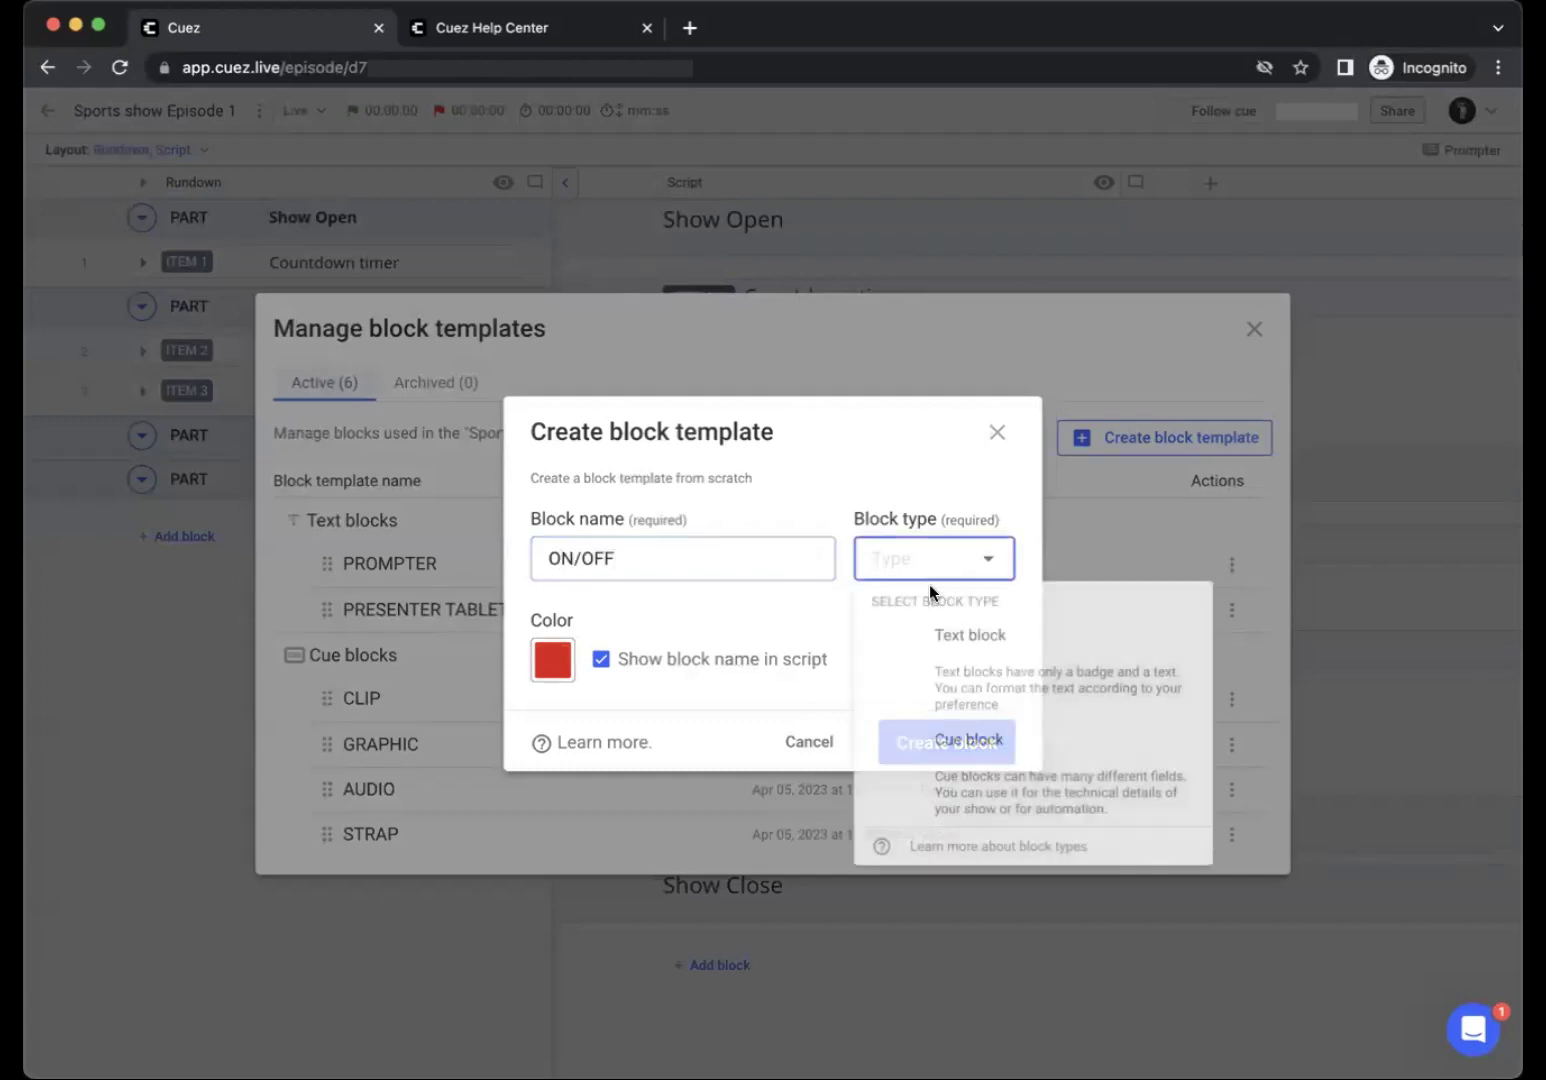
left_click(1017, 757)
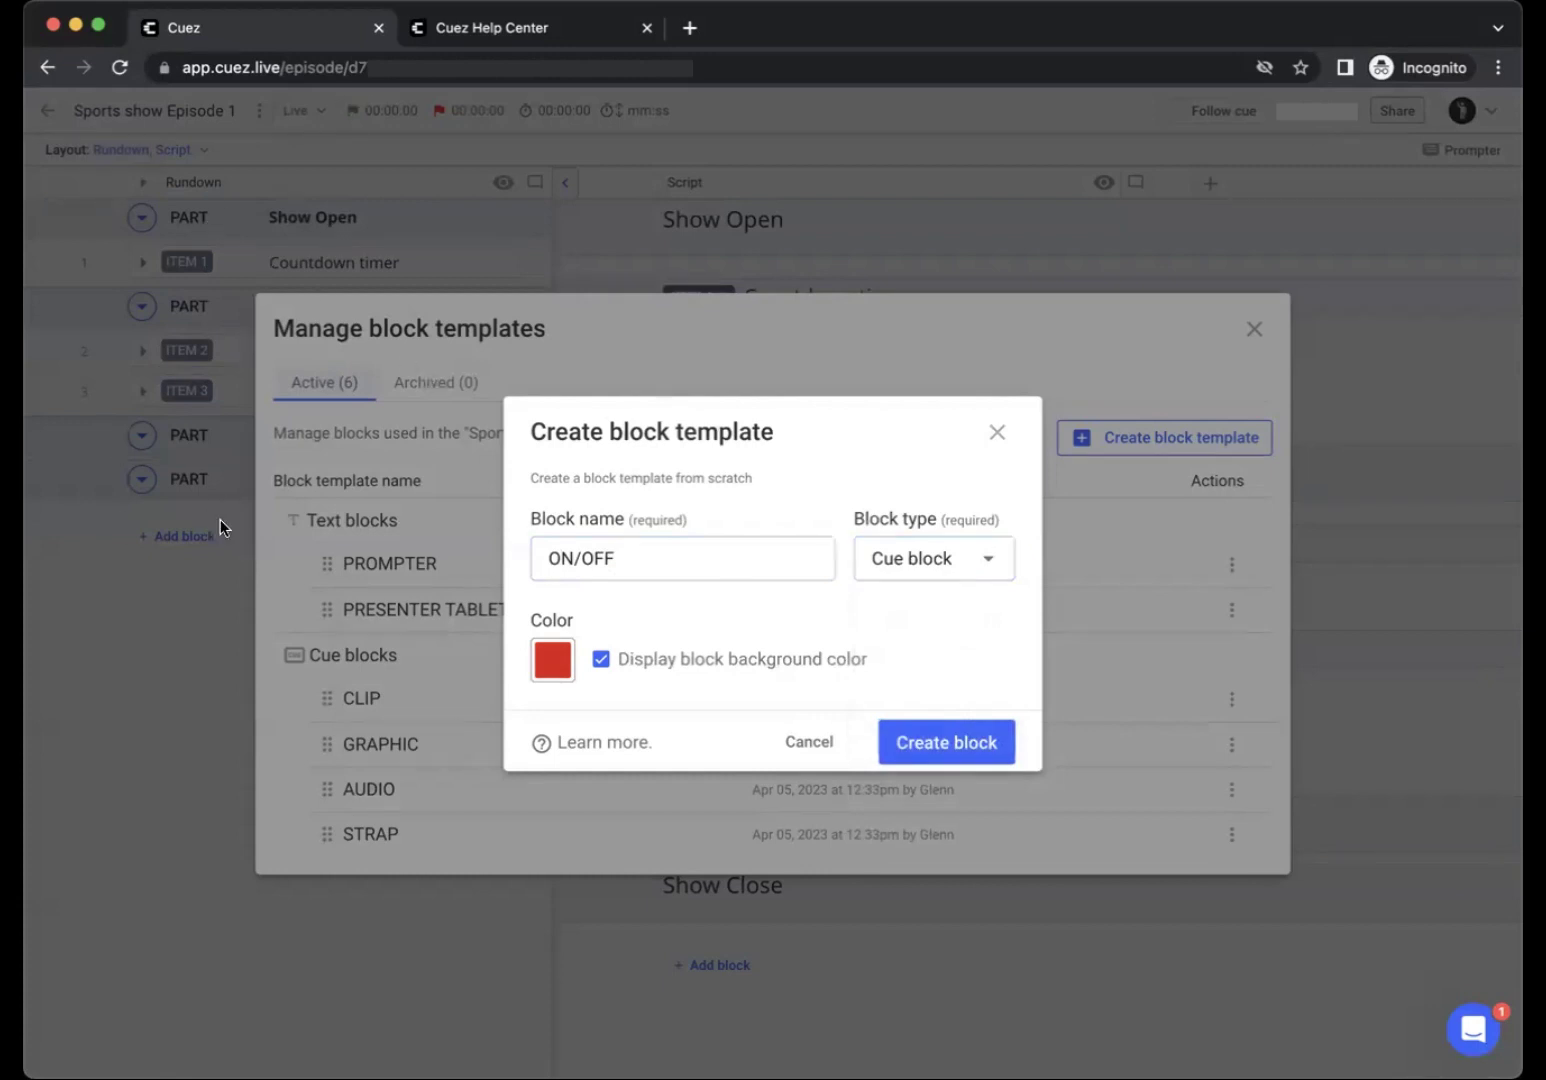
left_click(986, 740)
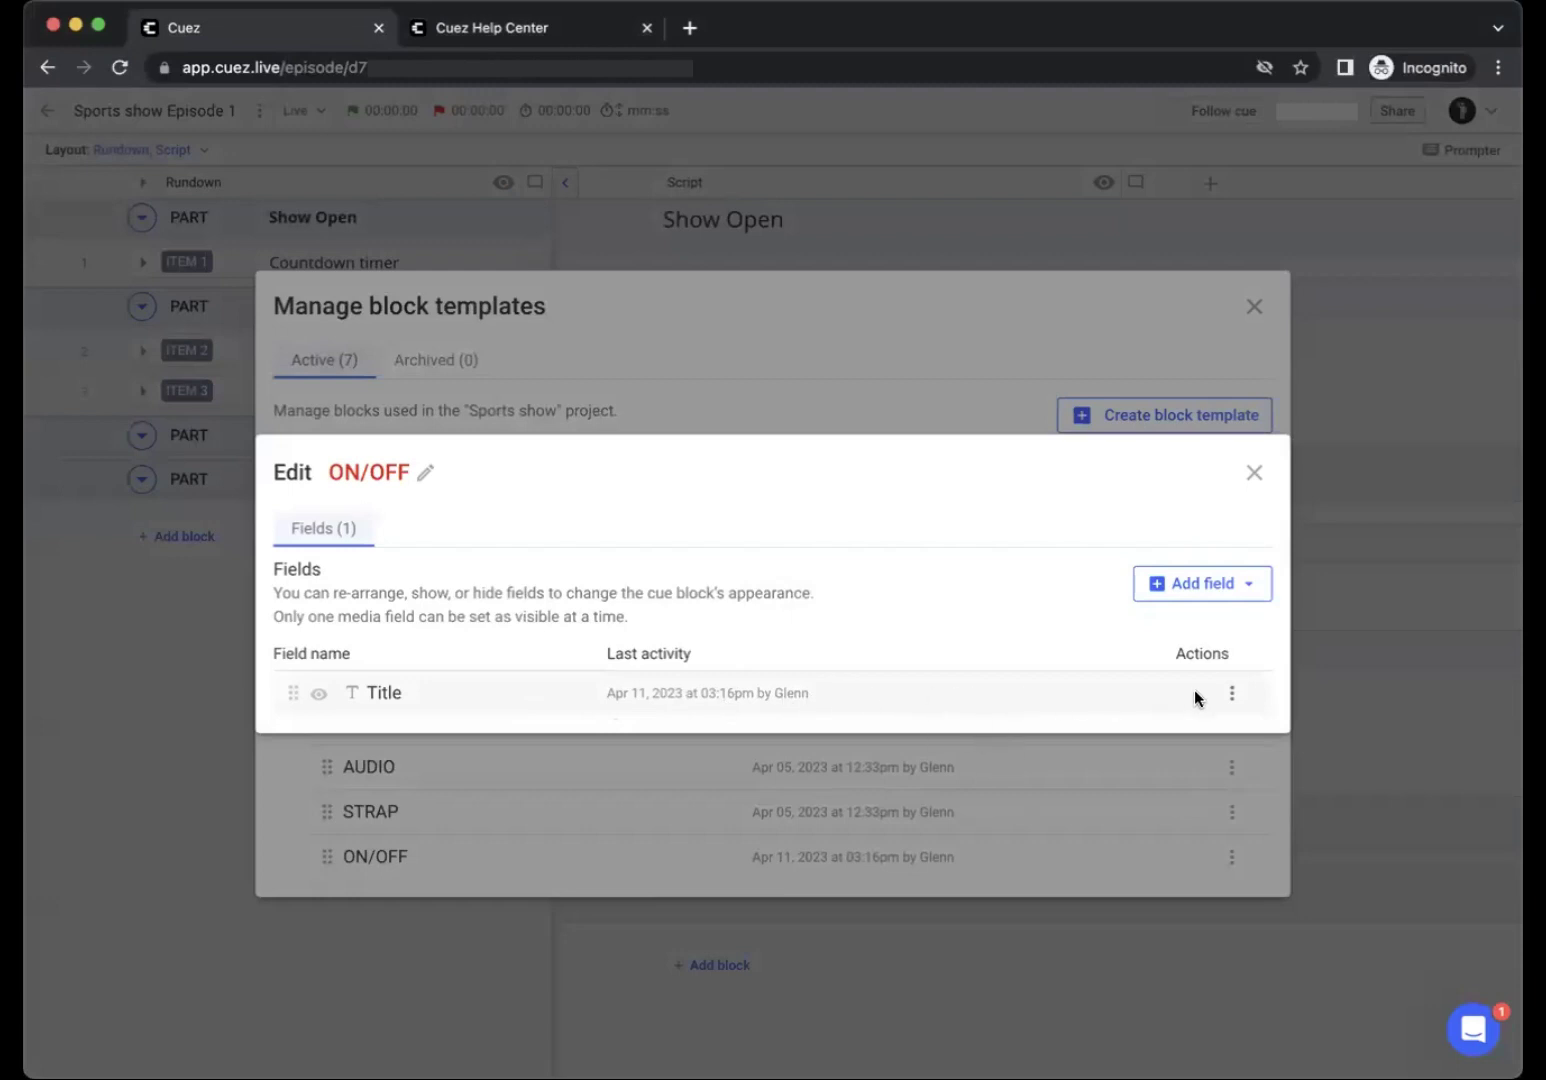
Set the ON/OFF template's Title field to default to Uppercase text.
left_click(1233, 697)
left_click(1149, 704)
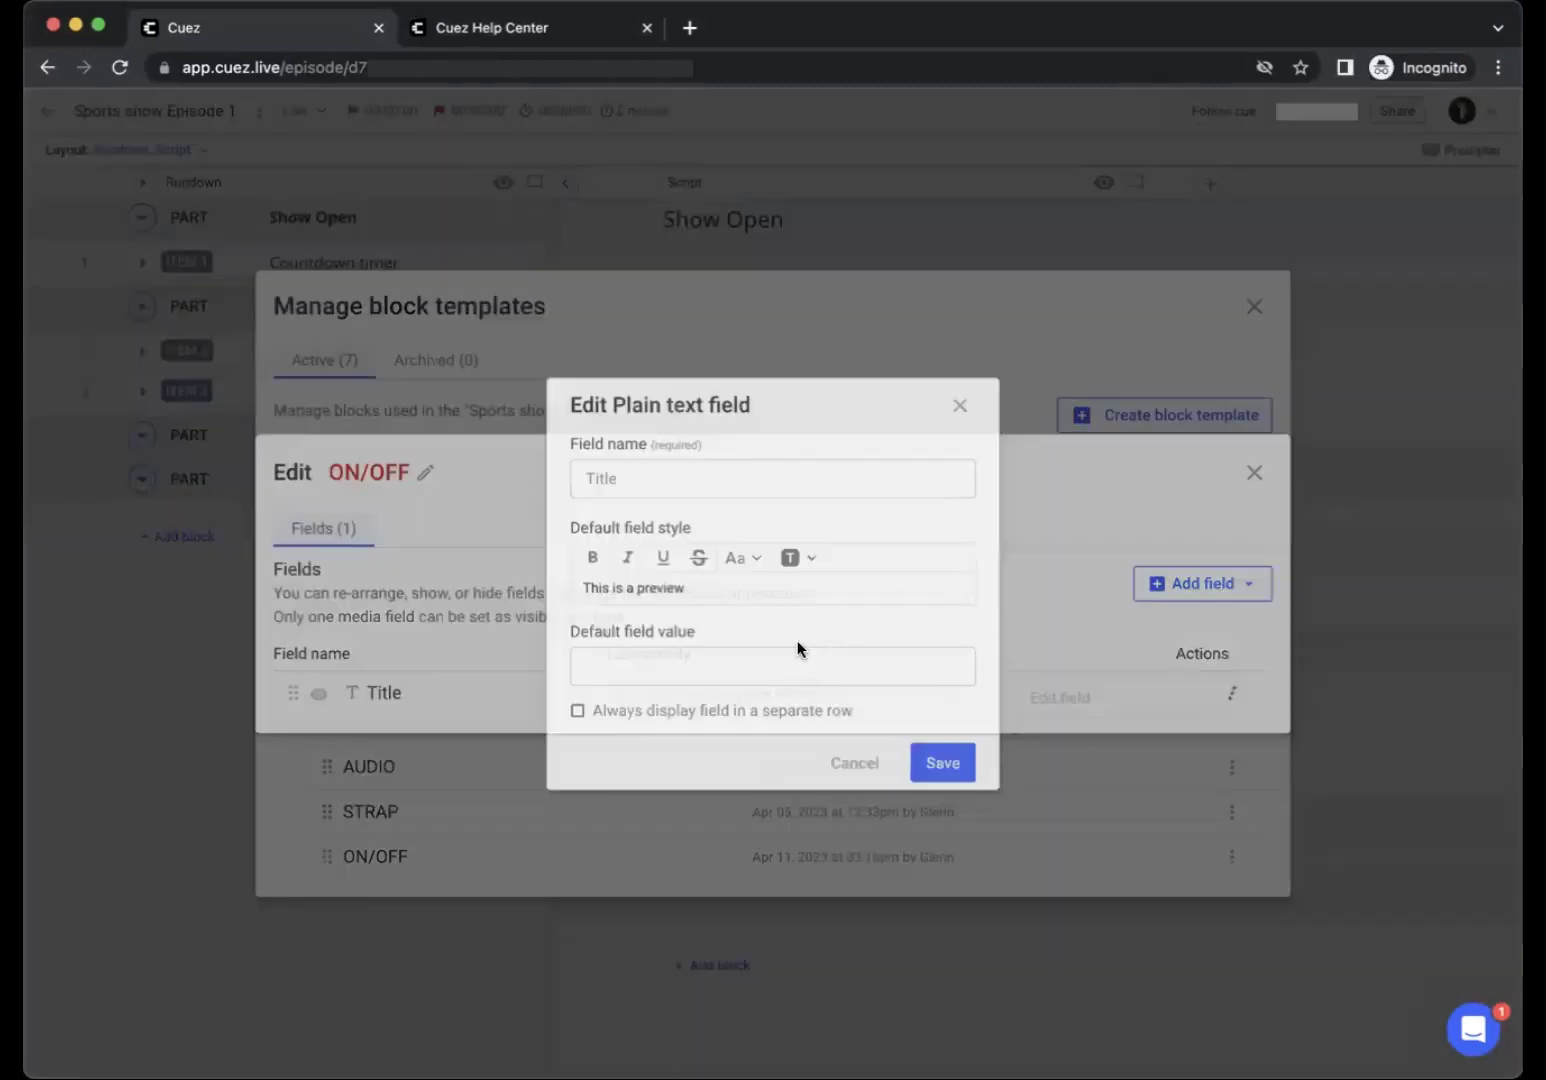
left_click(752, 566)
left_click(751, 622)
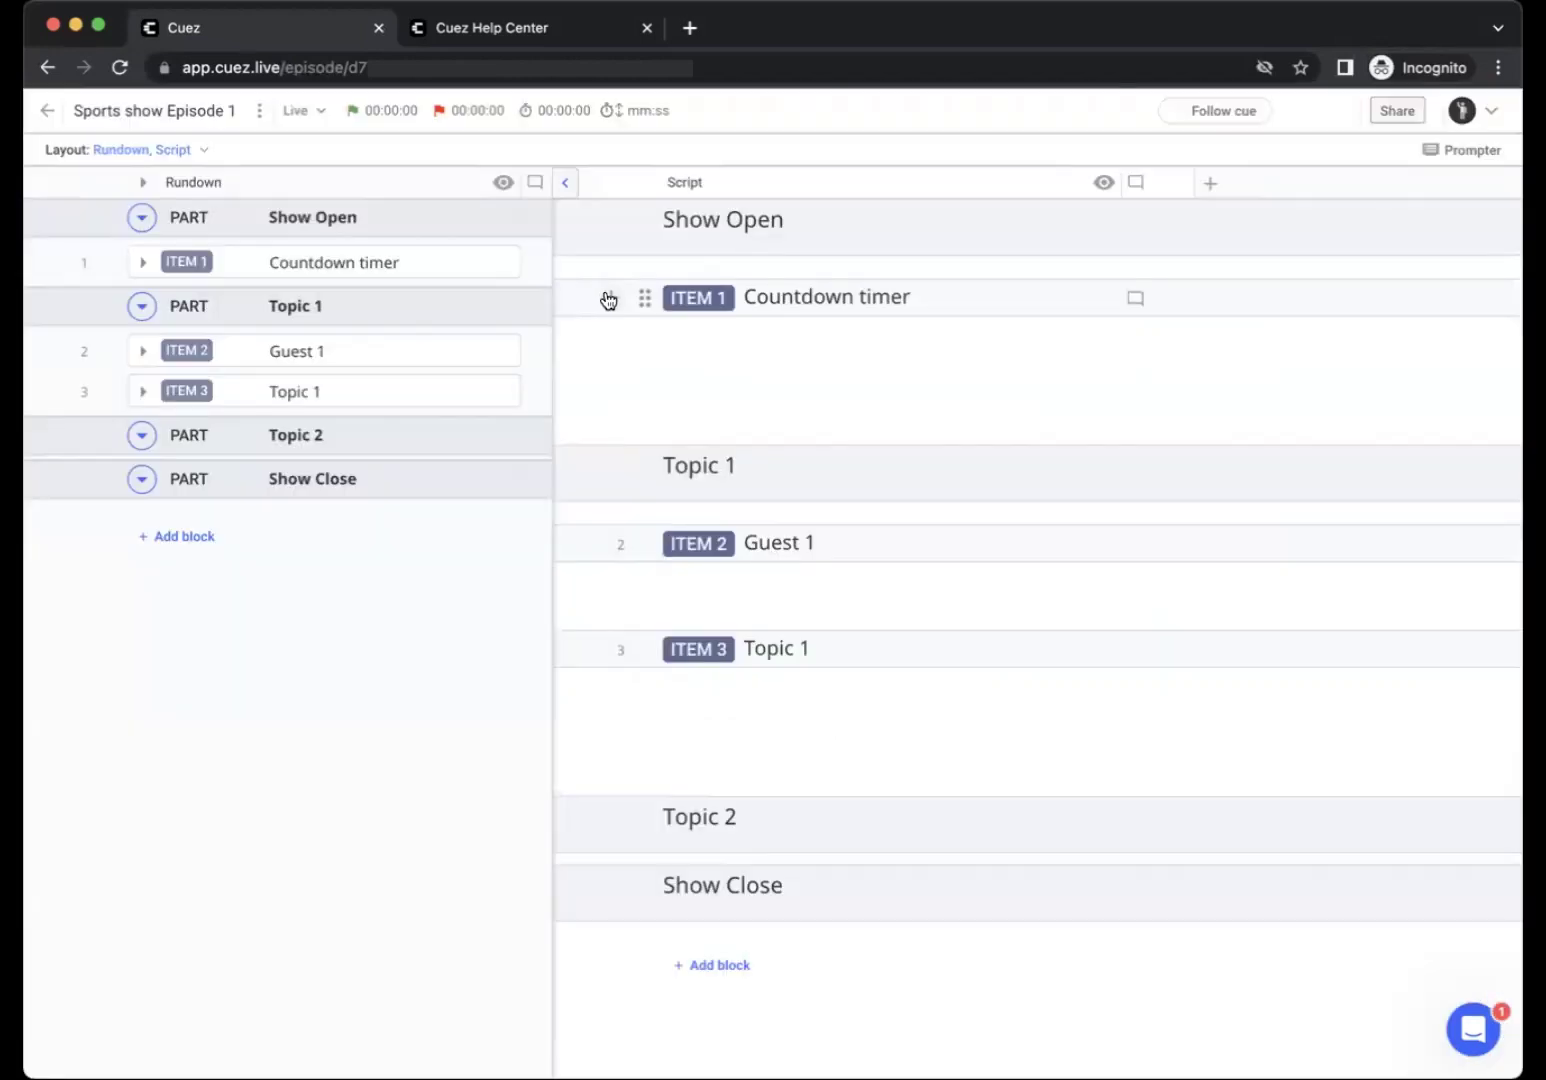
Add an 'ON AIR' ON/OFF cue and a 'Countdown timer' CLIP block under ITEM 1.
left_click(607, 299)
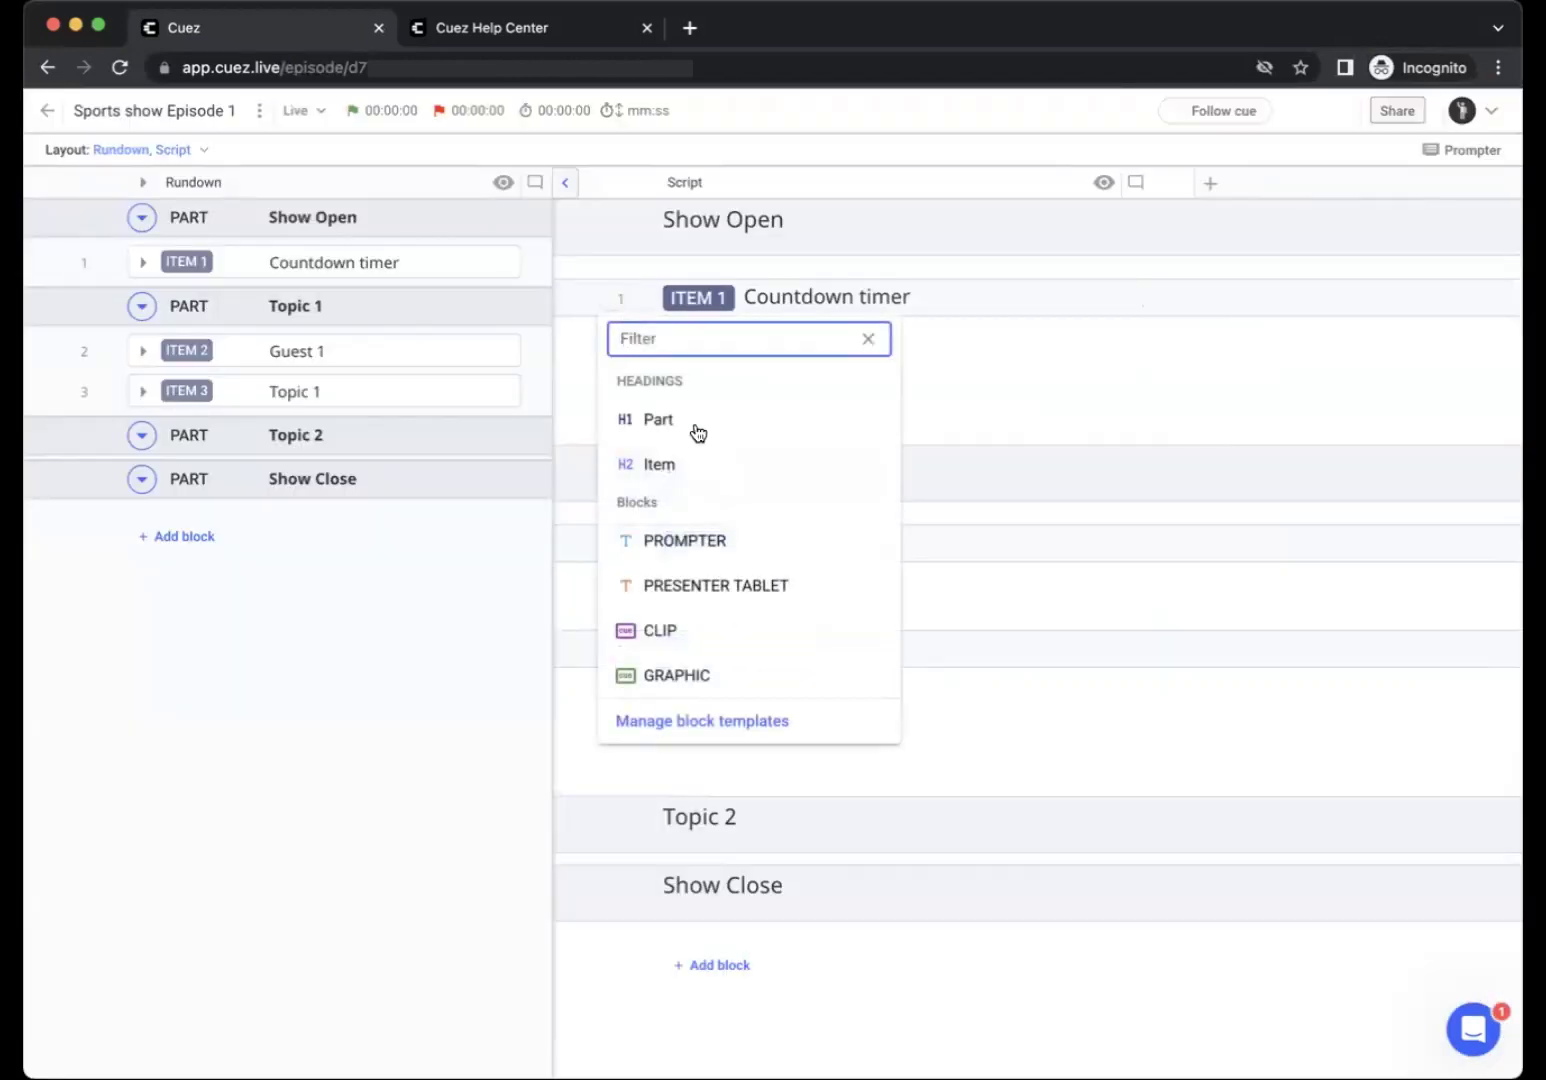
scroll(760, 626, "down", 2)
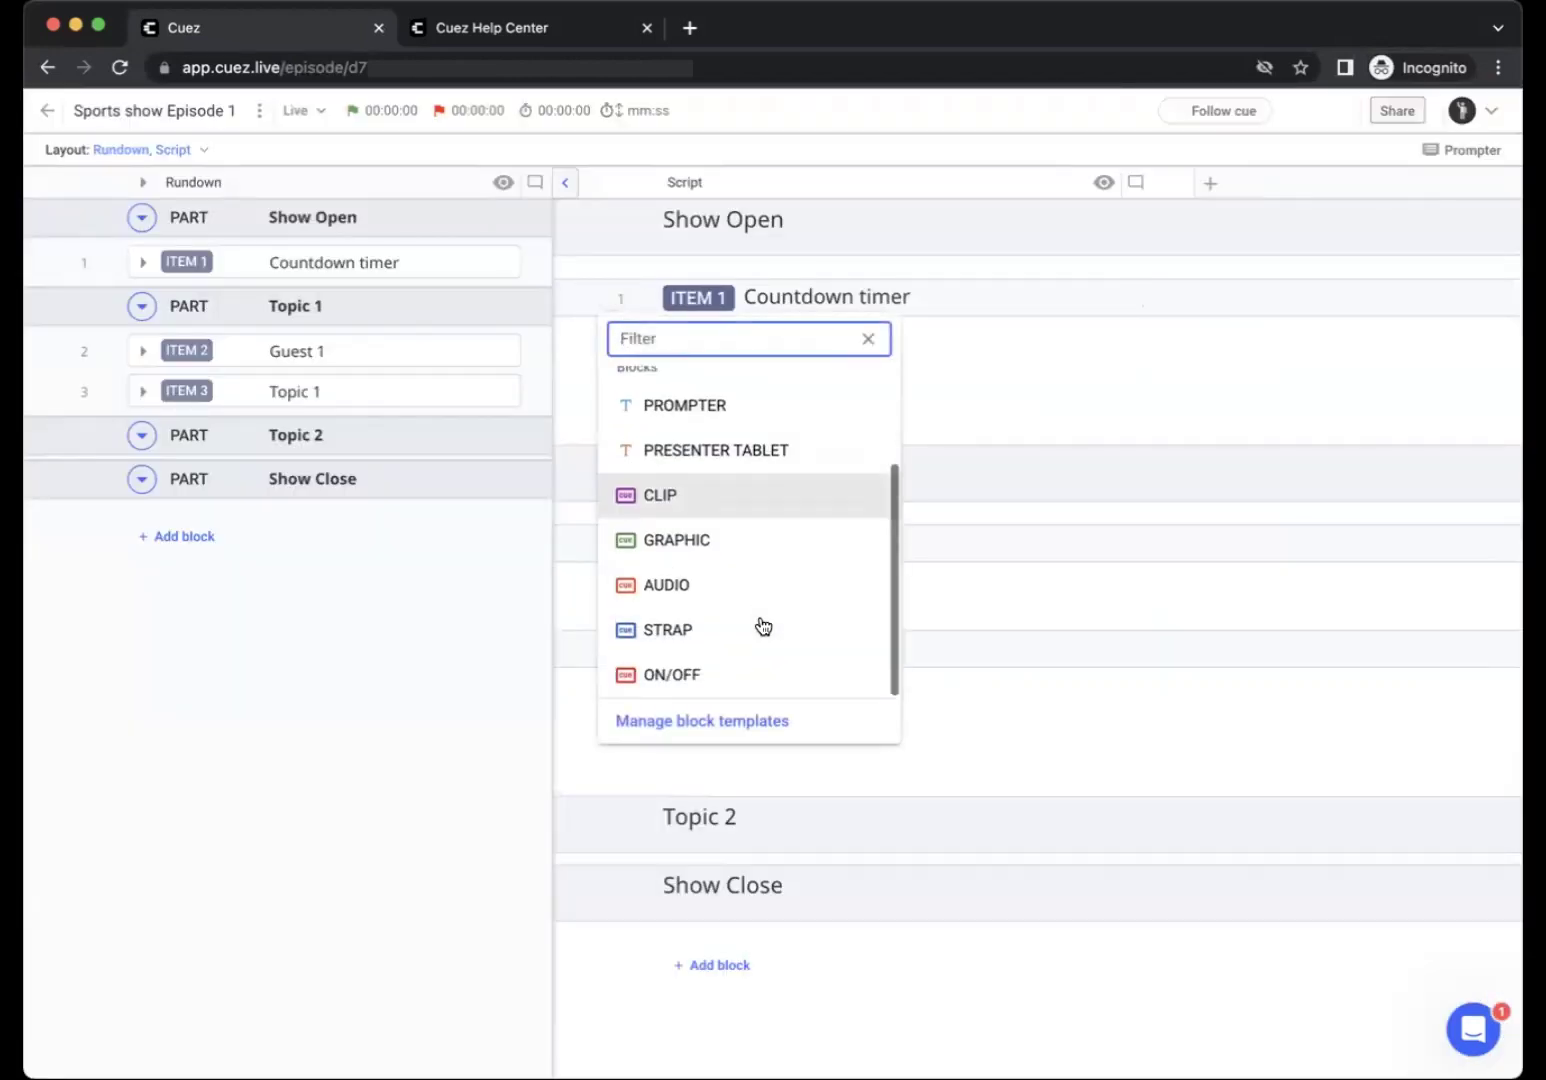
left_click(765, 682)
type("ON AIR")
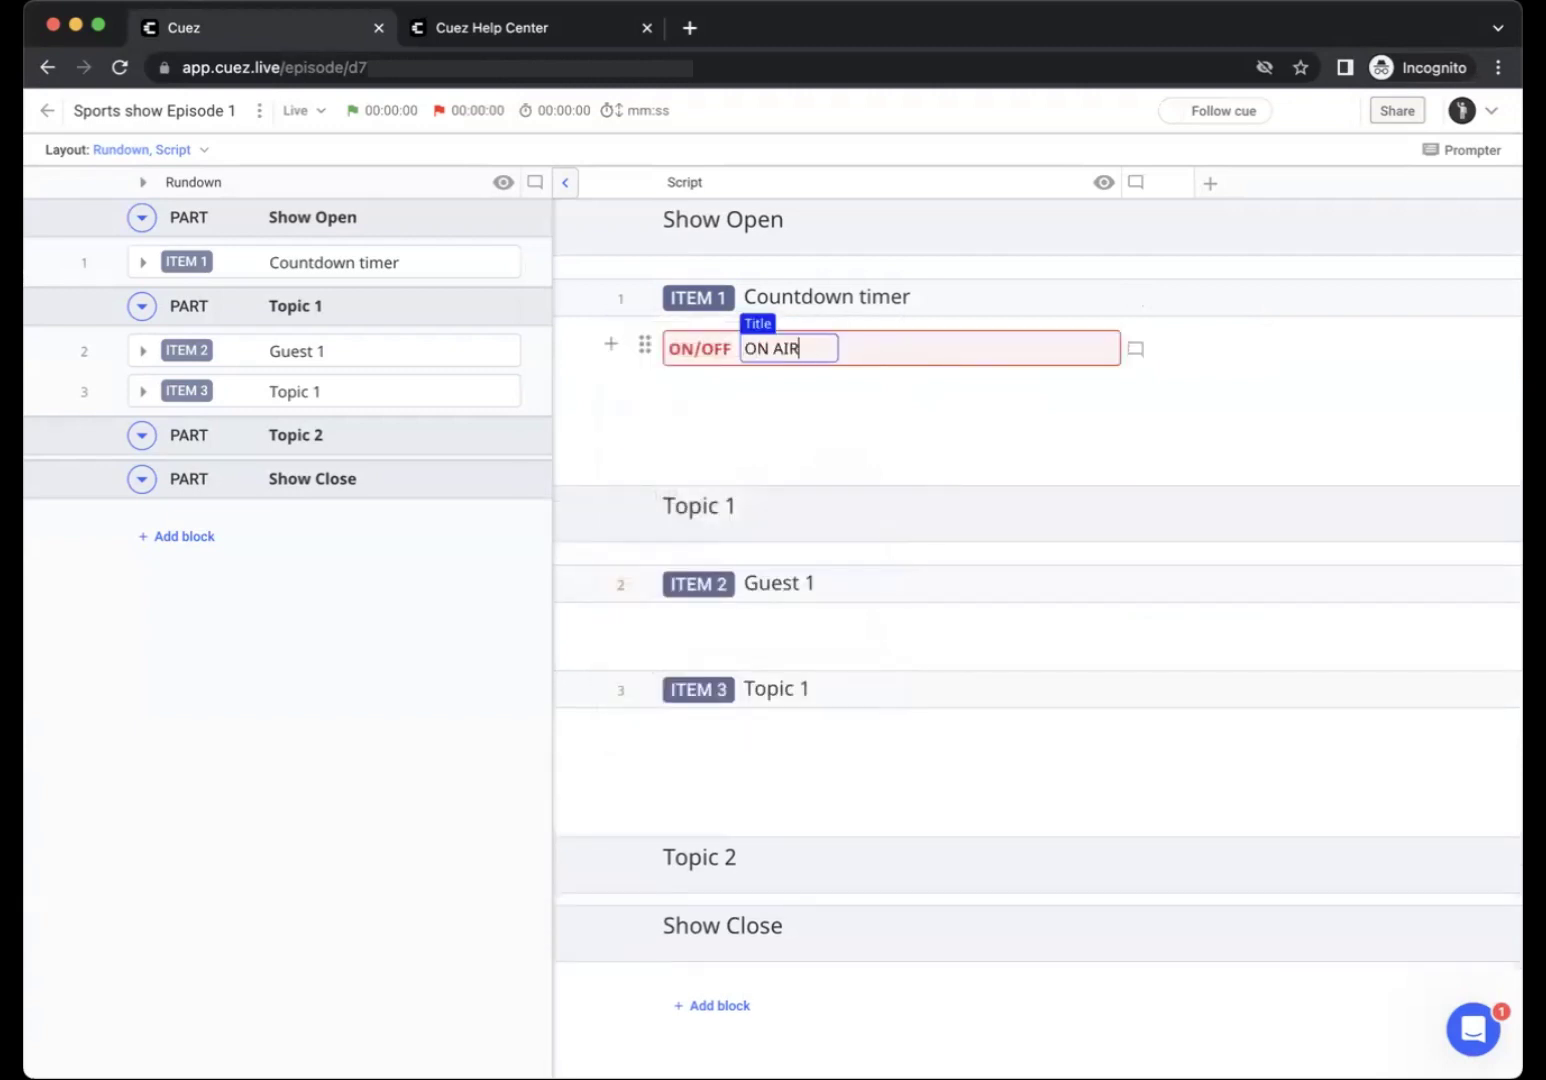
key("Return")
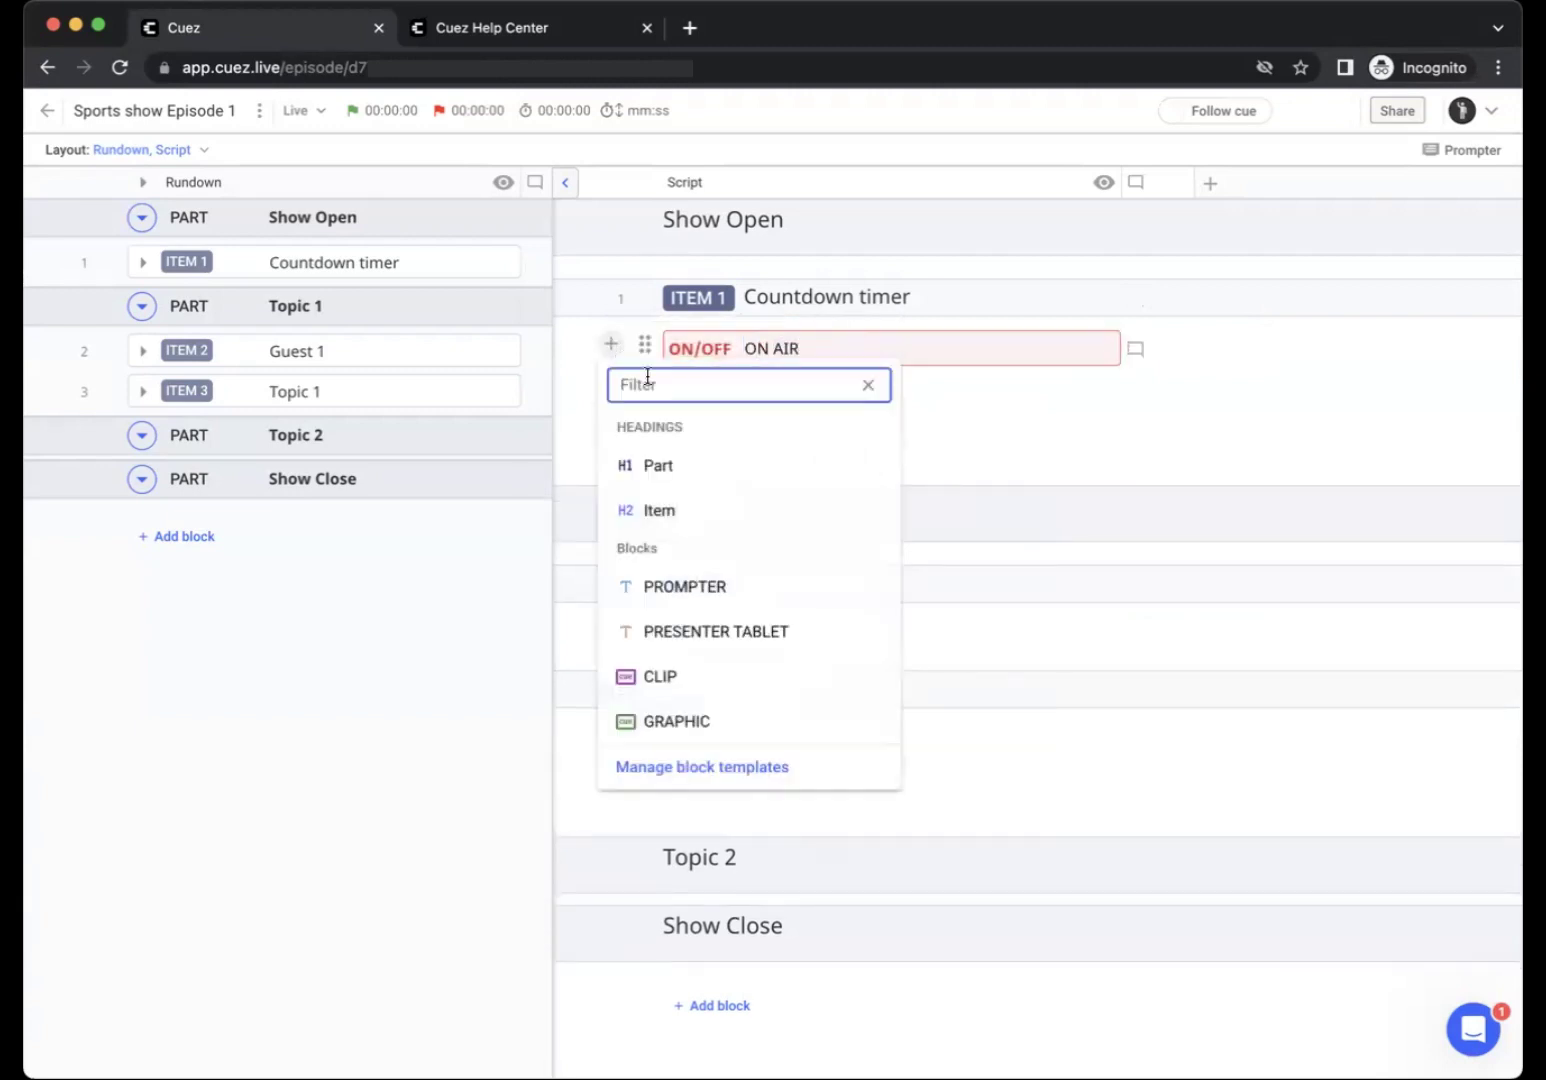
left_click(735, 672)
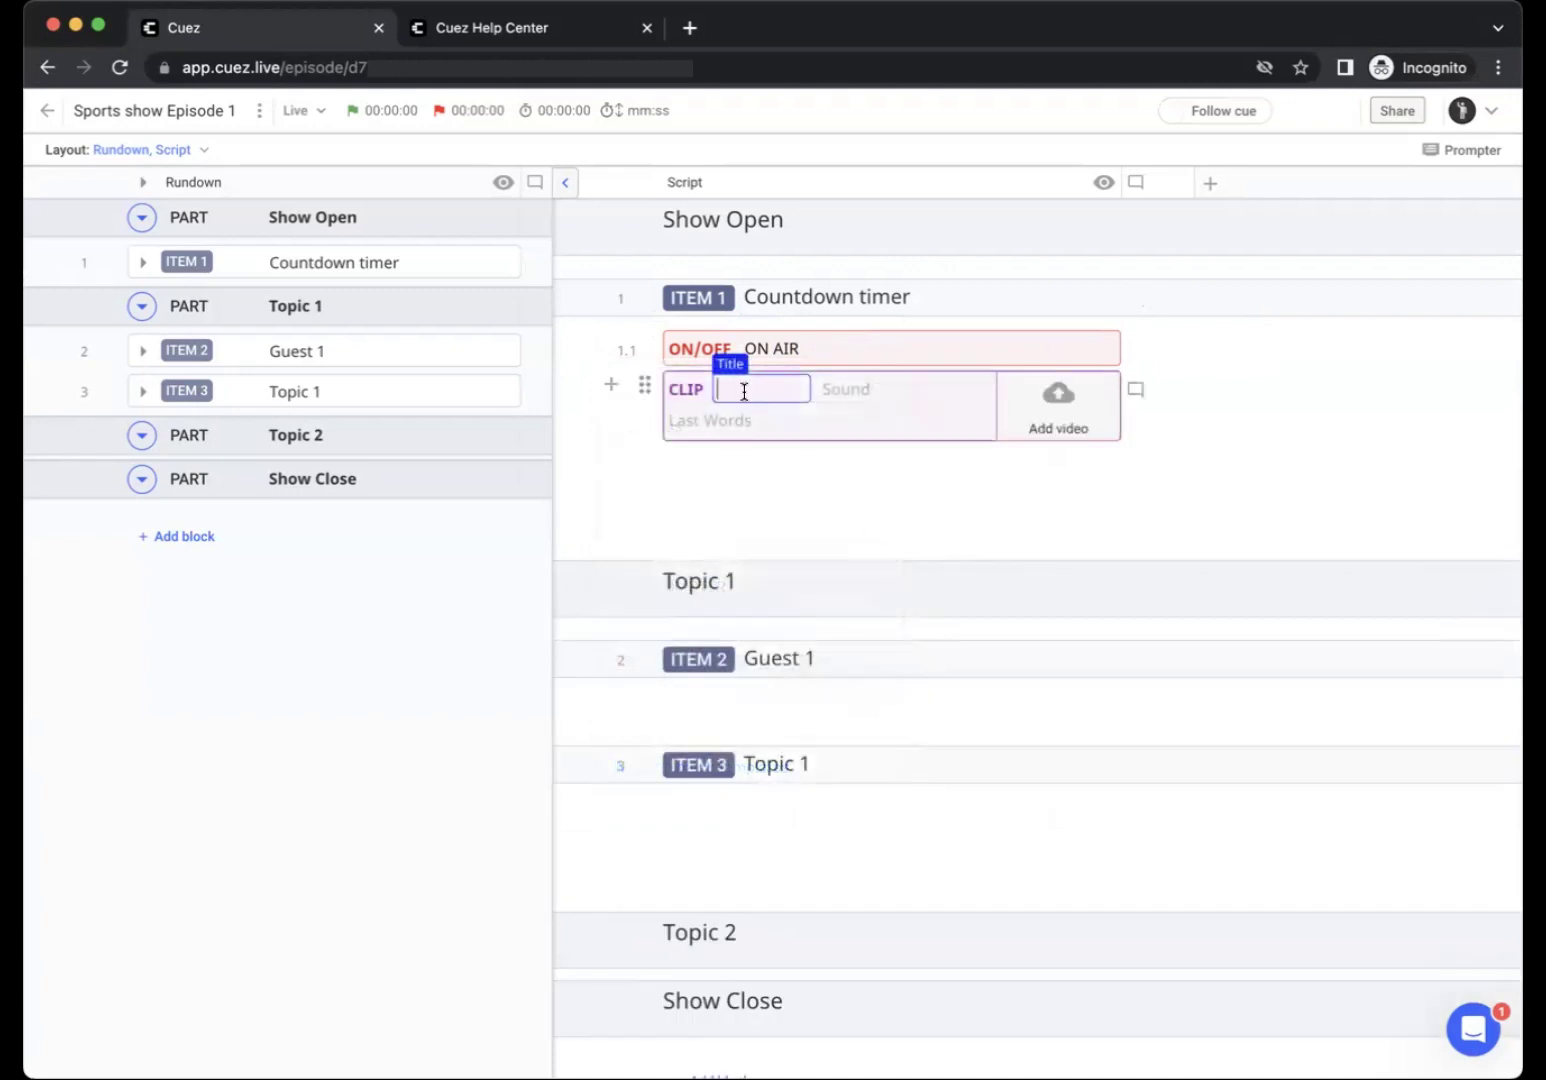
type("Countdown timer")
left_click(1237, 415)
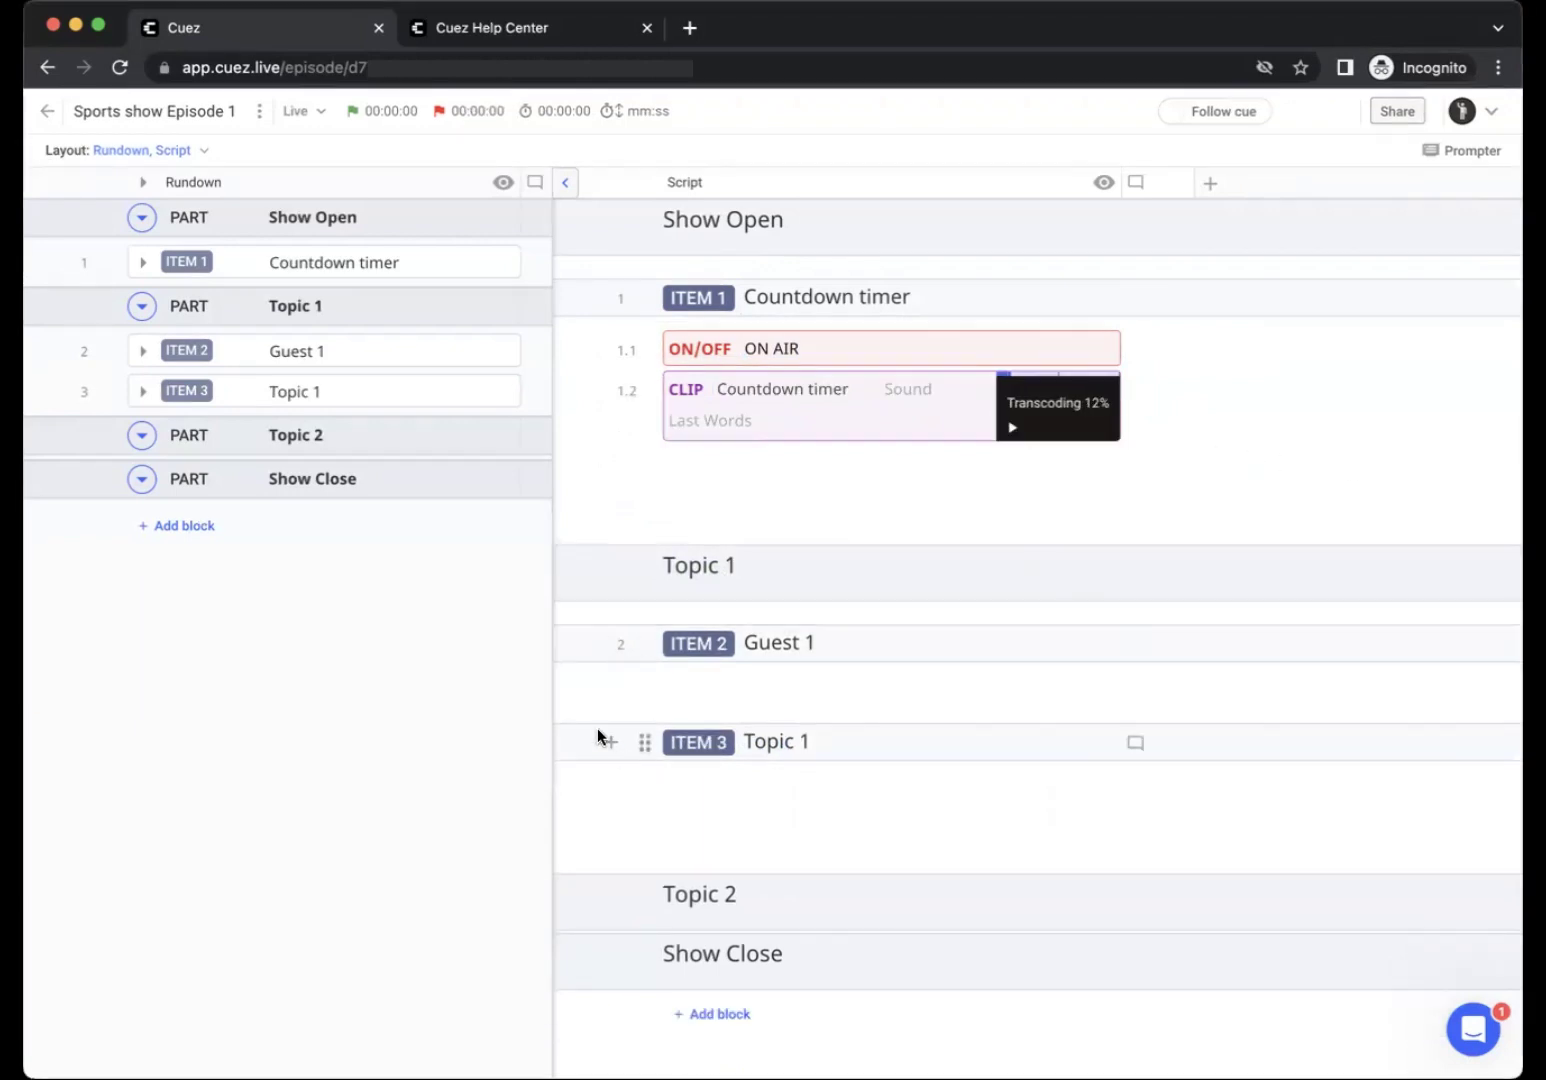
Add a prompter block under Guest 1 with the pasted welcome script and a bold (AD LIB) line.
left_click(611, 643)
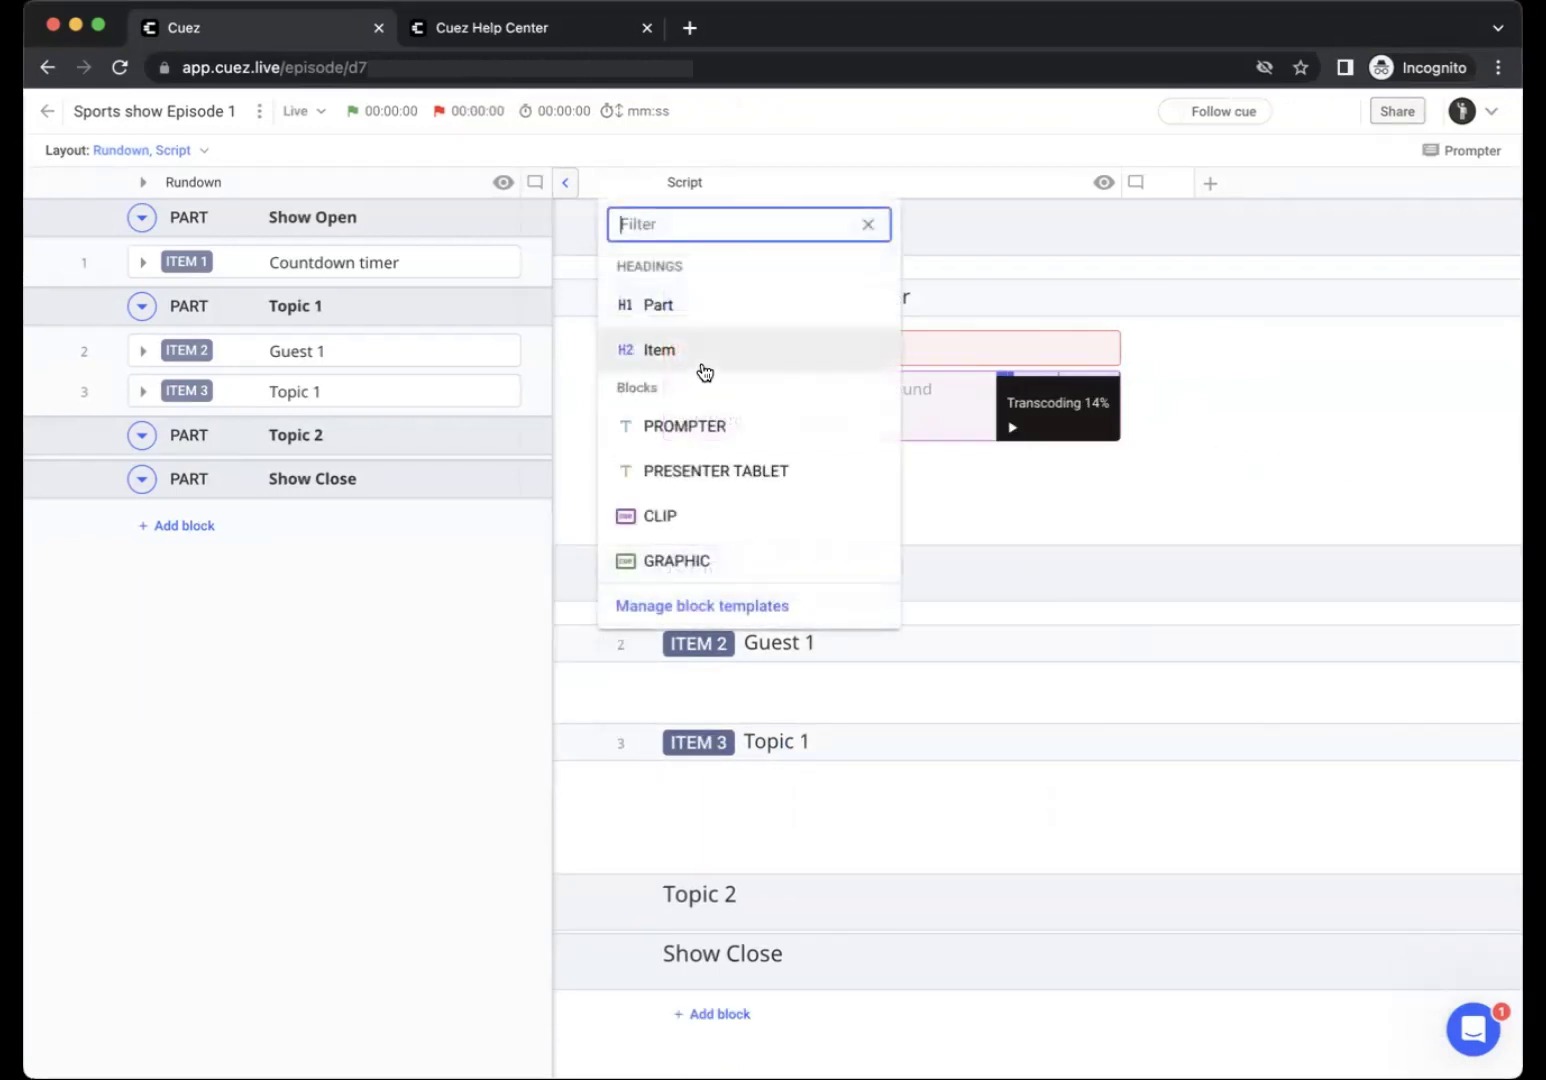
left_click(706, 426)
type("Welcome to our show!  In today's show we discuss this morning's game between team A and team B. Joining us in this discussion is our first guest… (AD LIB)")
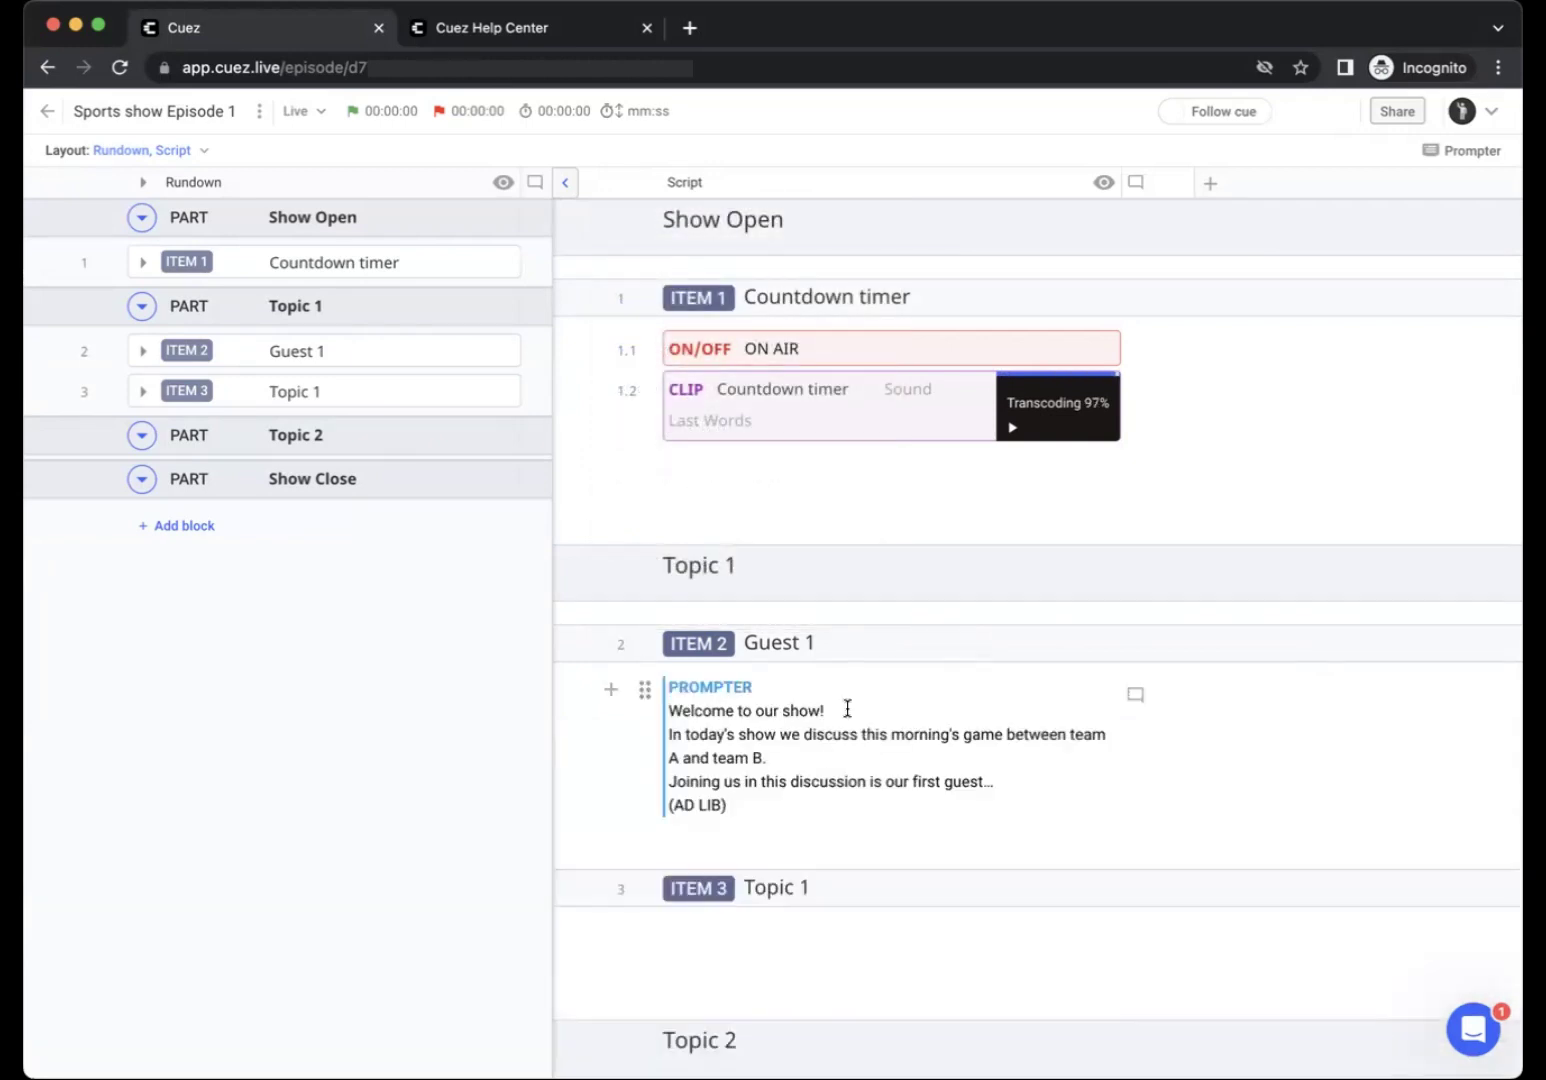
left_click(668, 805)
key("Return")
left_click(667, 852)
key("Return")
triple_click(690, 876)
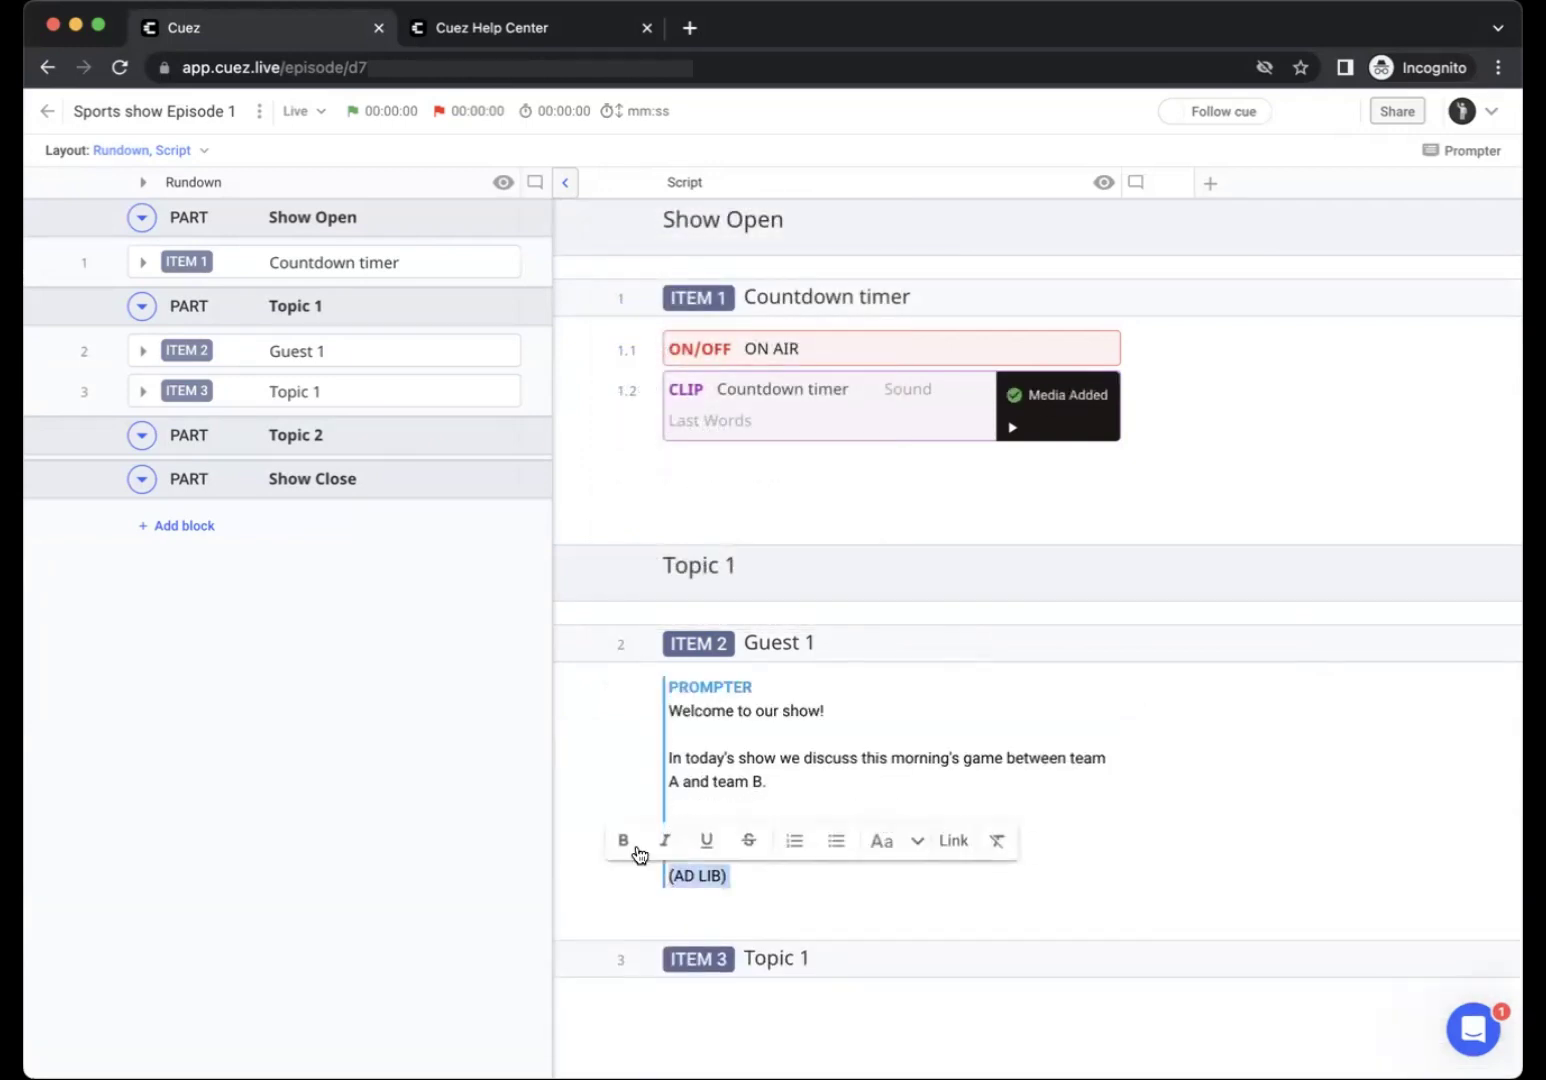
left_click(625, 840)
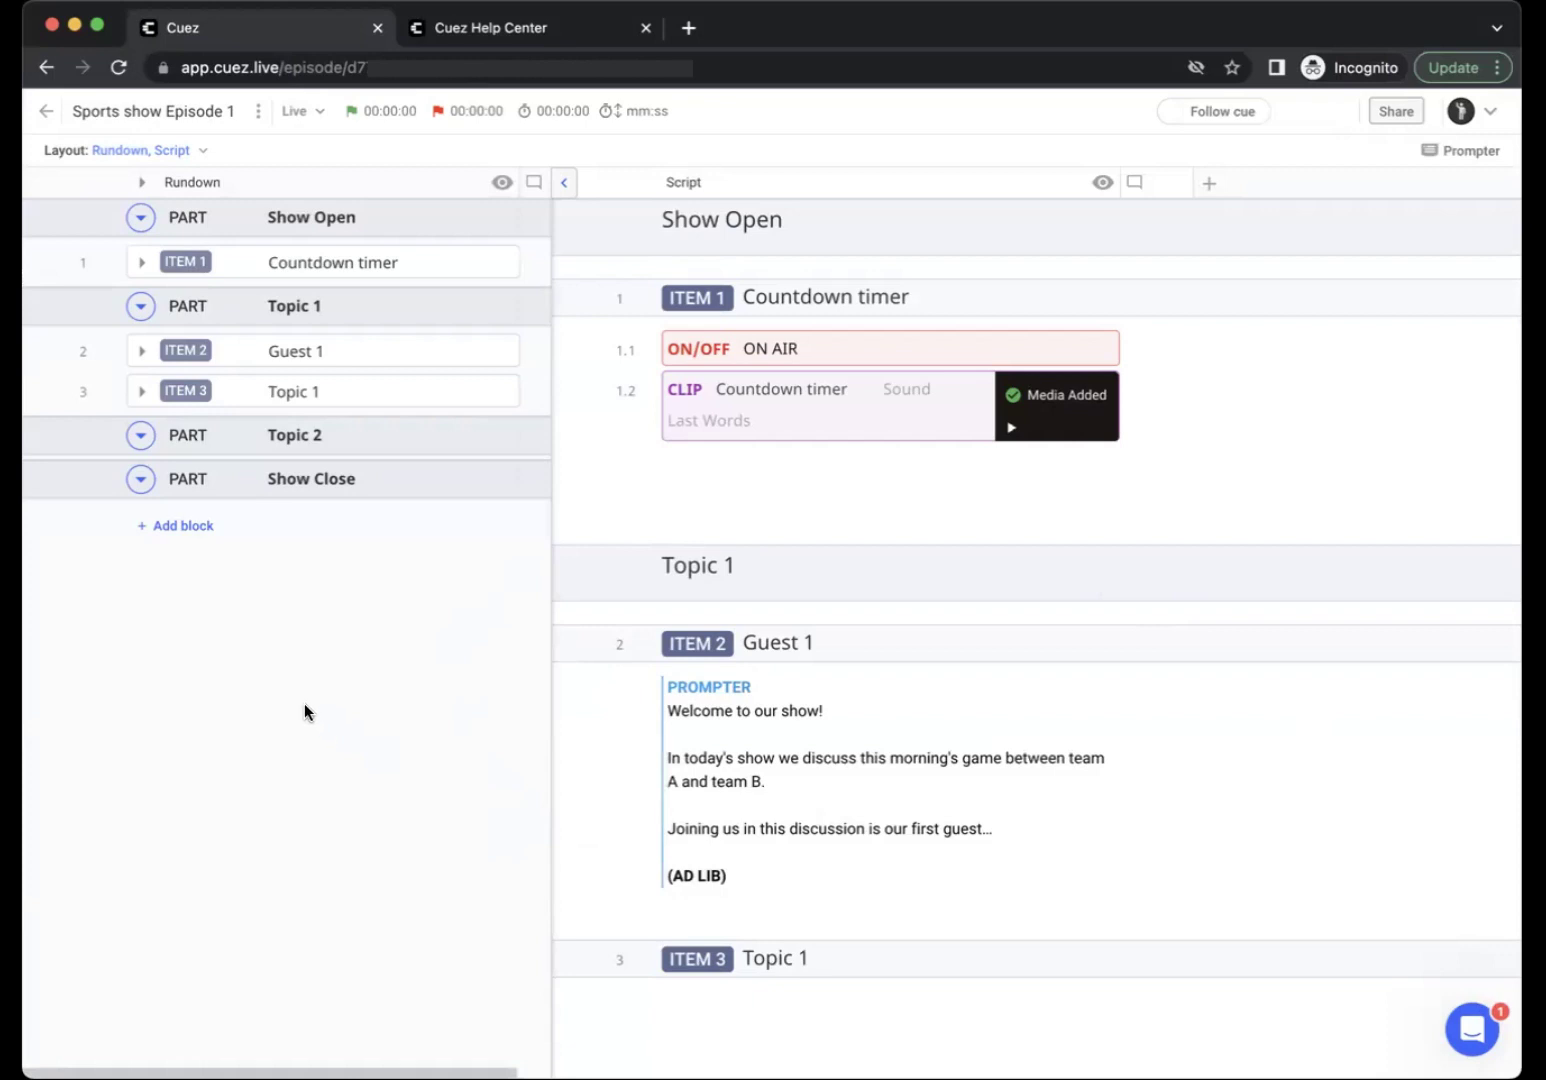
Expand Countdown timer in the rundown and give the Guest 1 item the Teal colour.
left_click(141, 262)
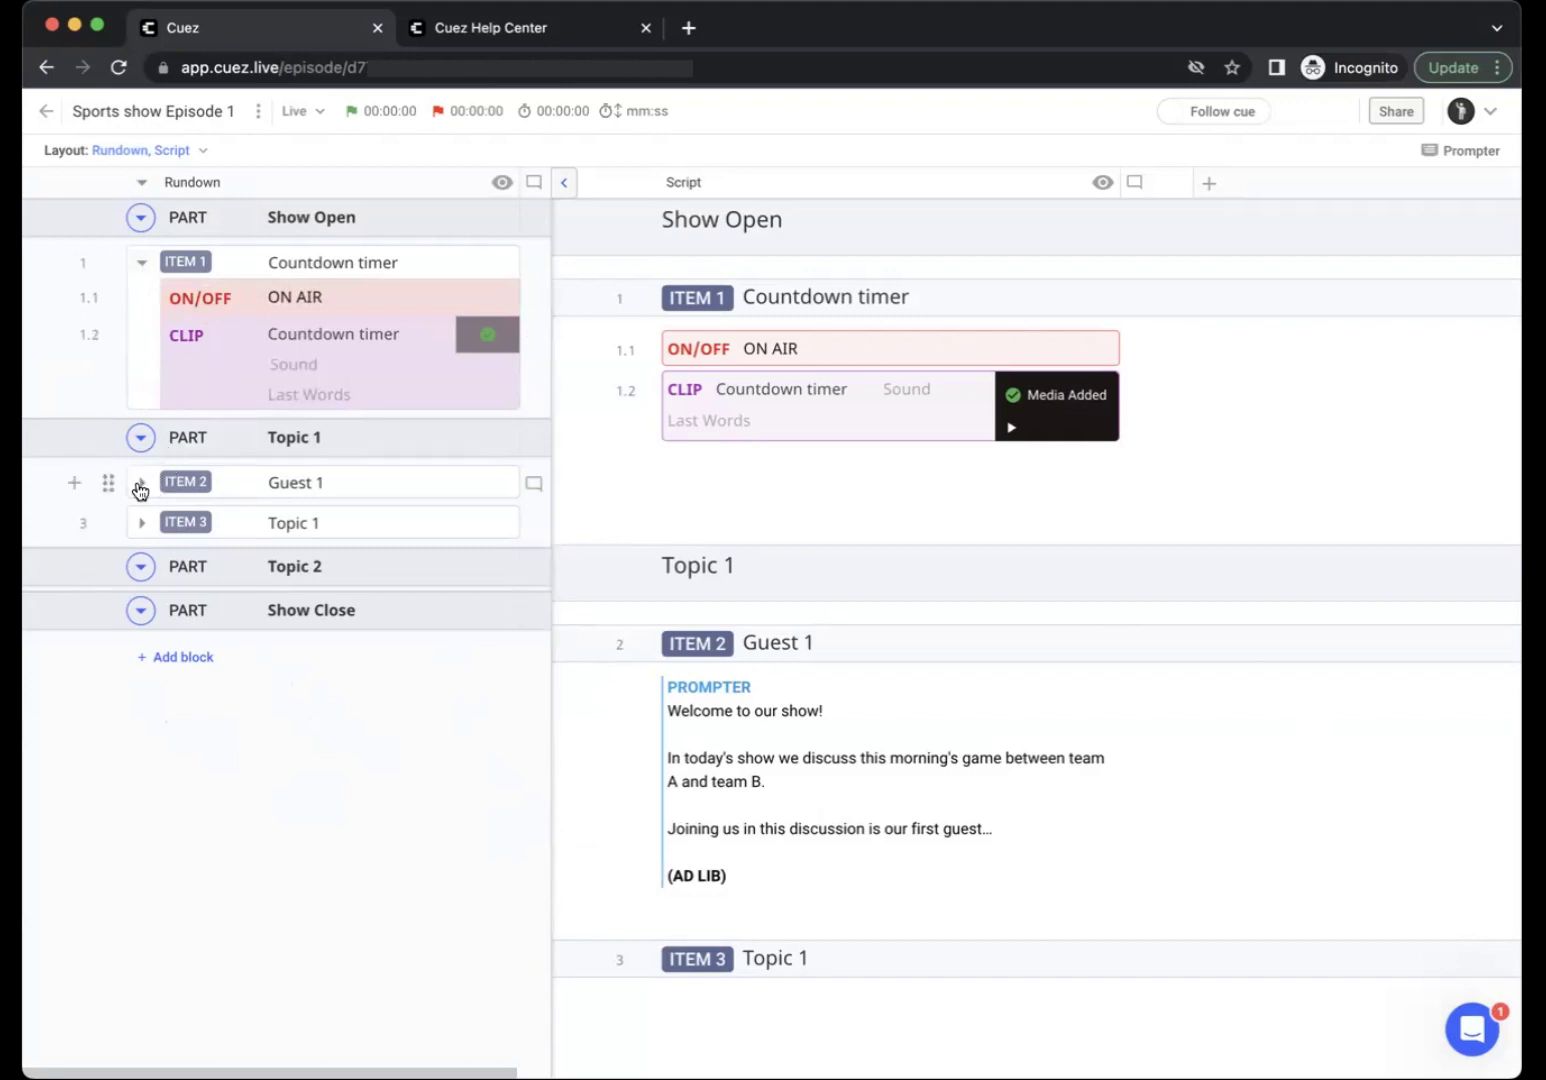
left_click(107, 490)
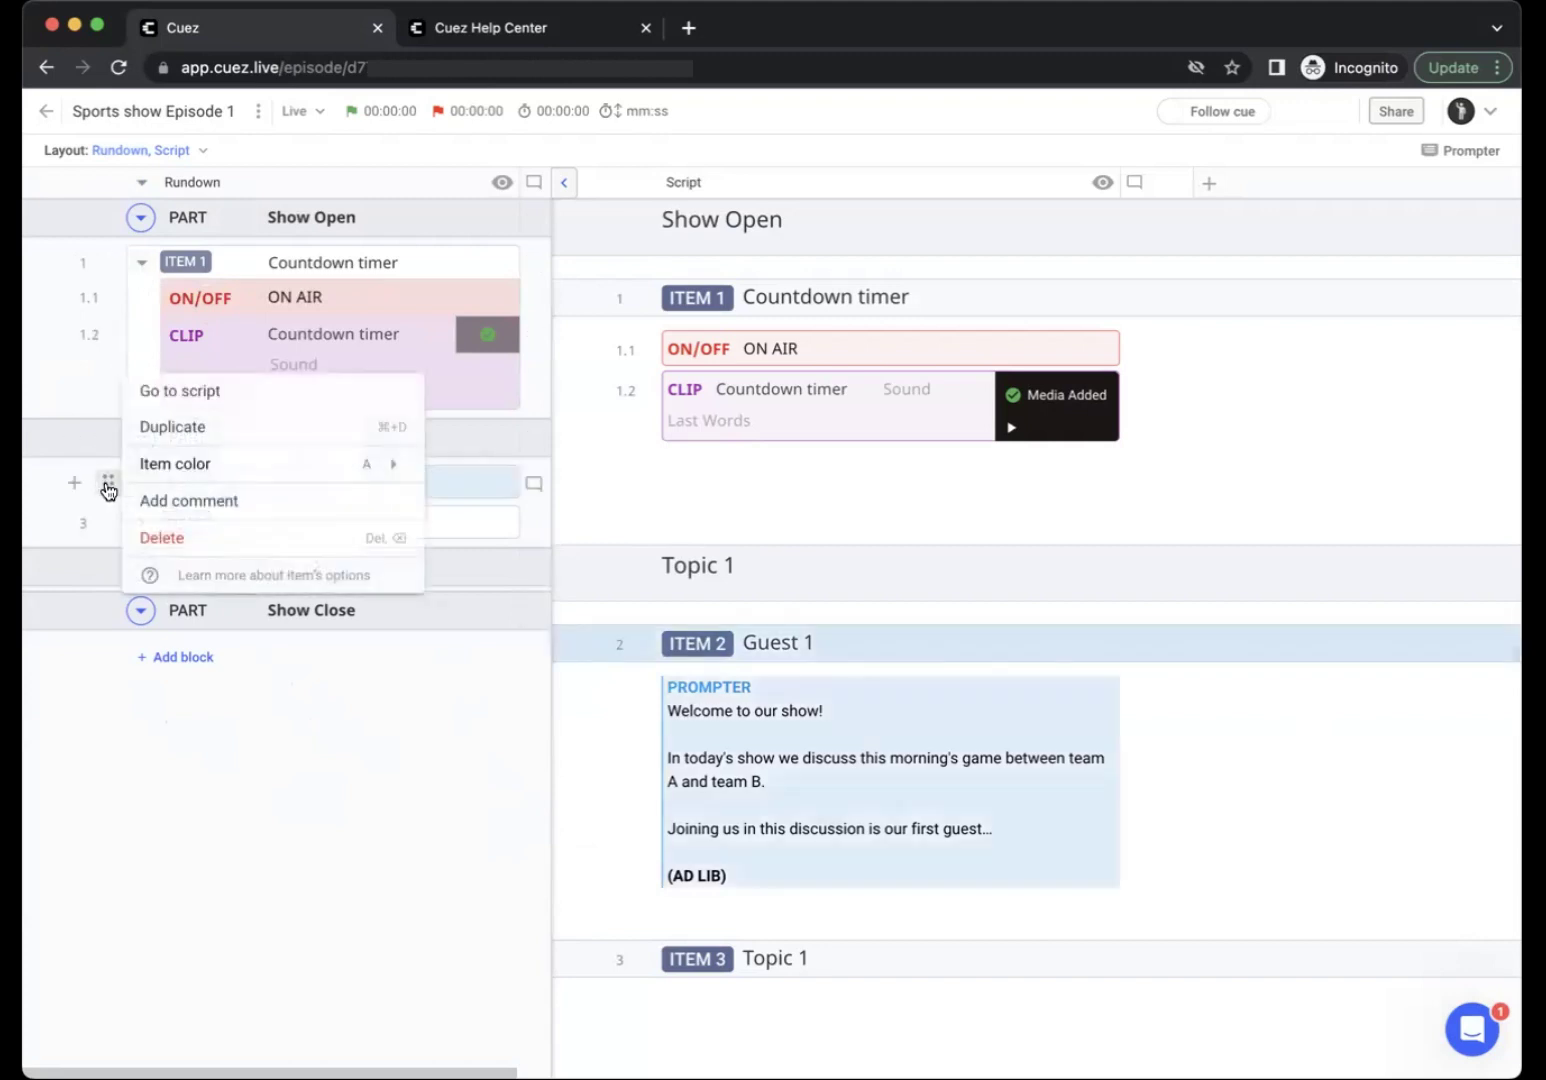
mouse_move(183, 476)
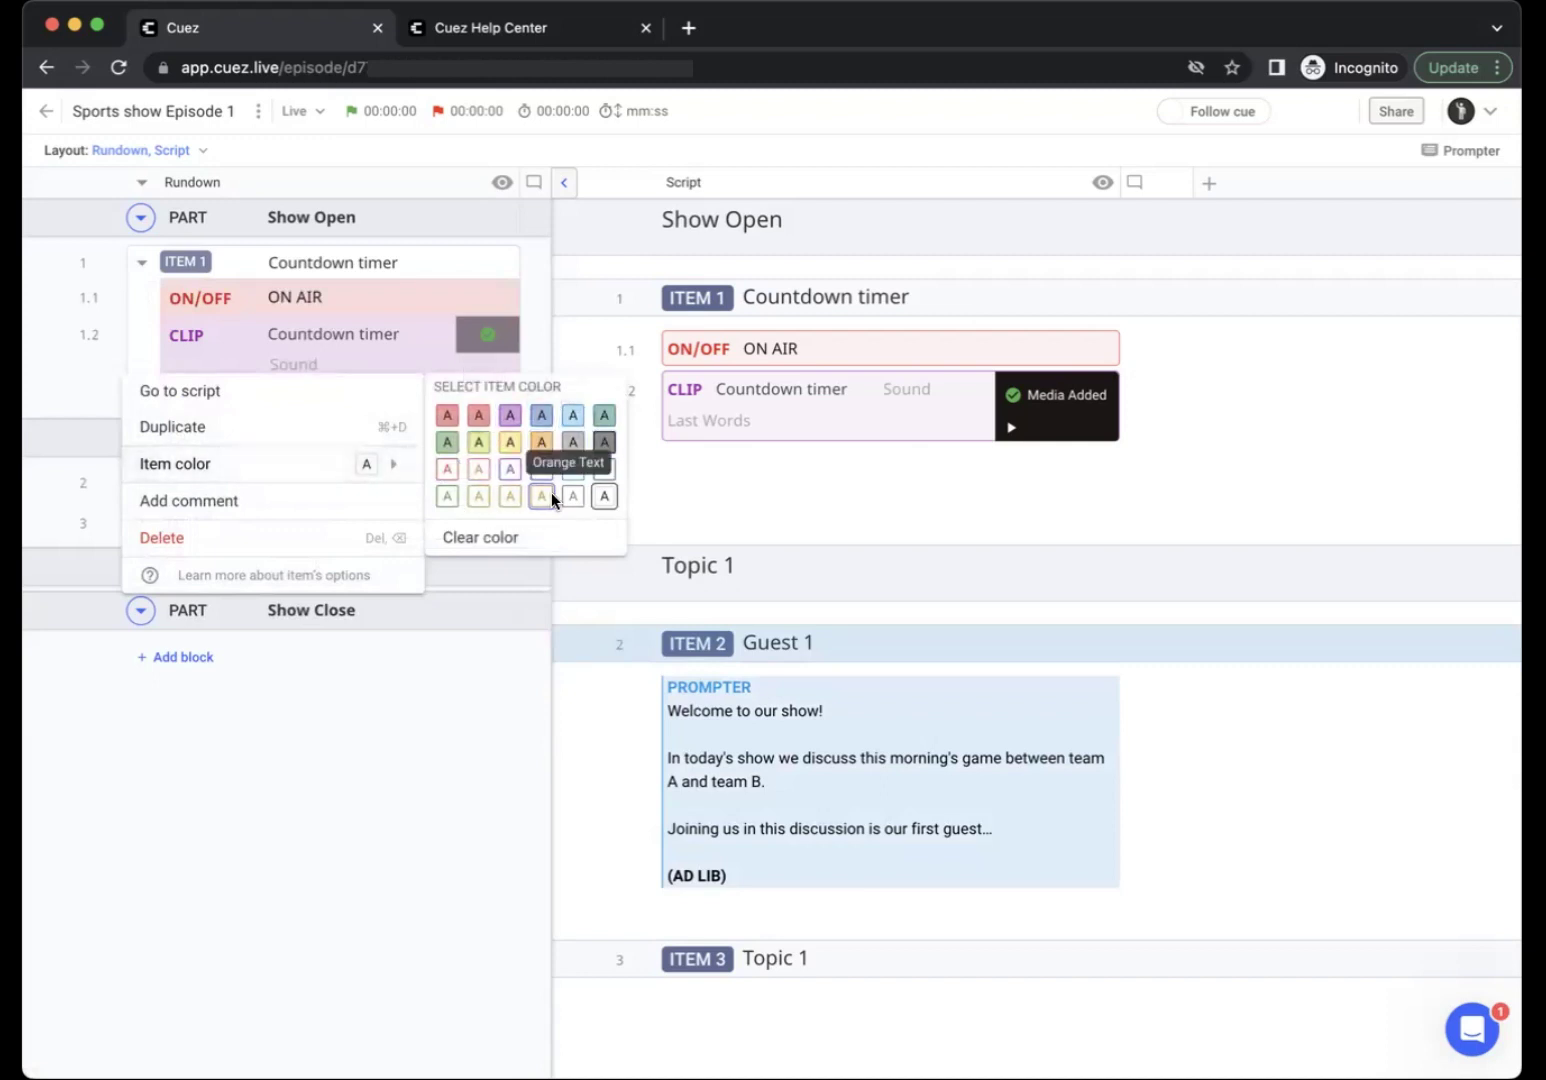
left_click(604, 414)
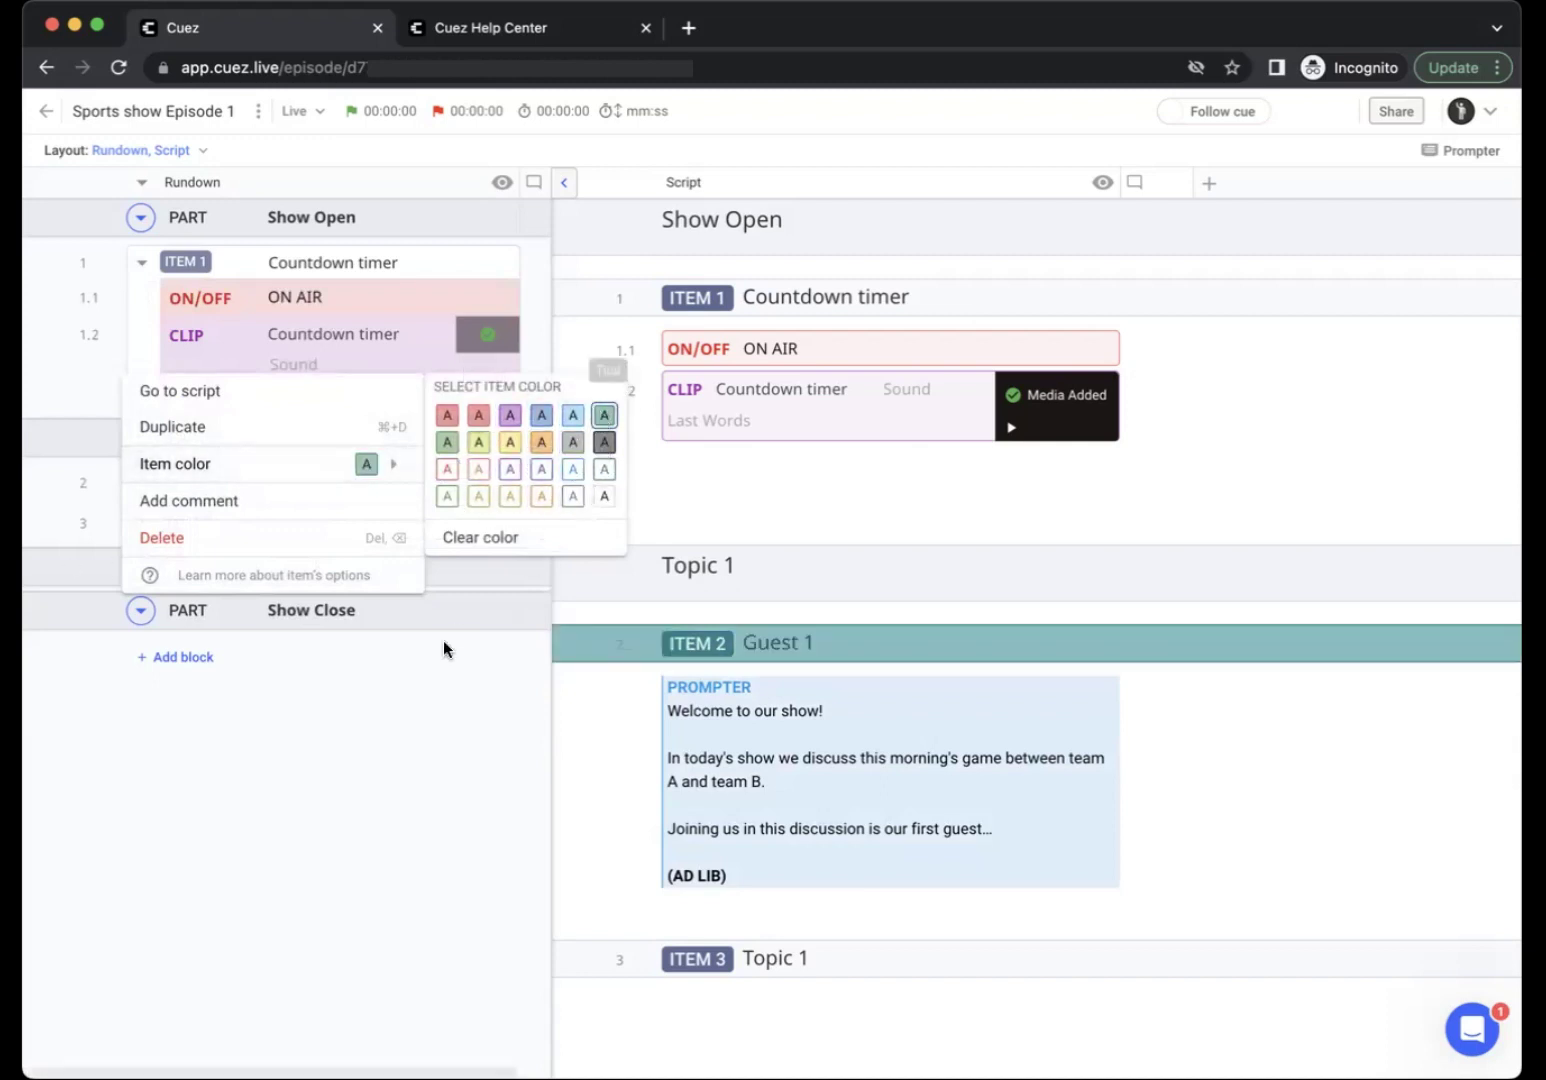
left_click(444, 642)
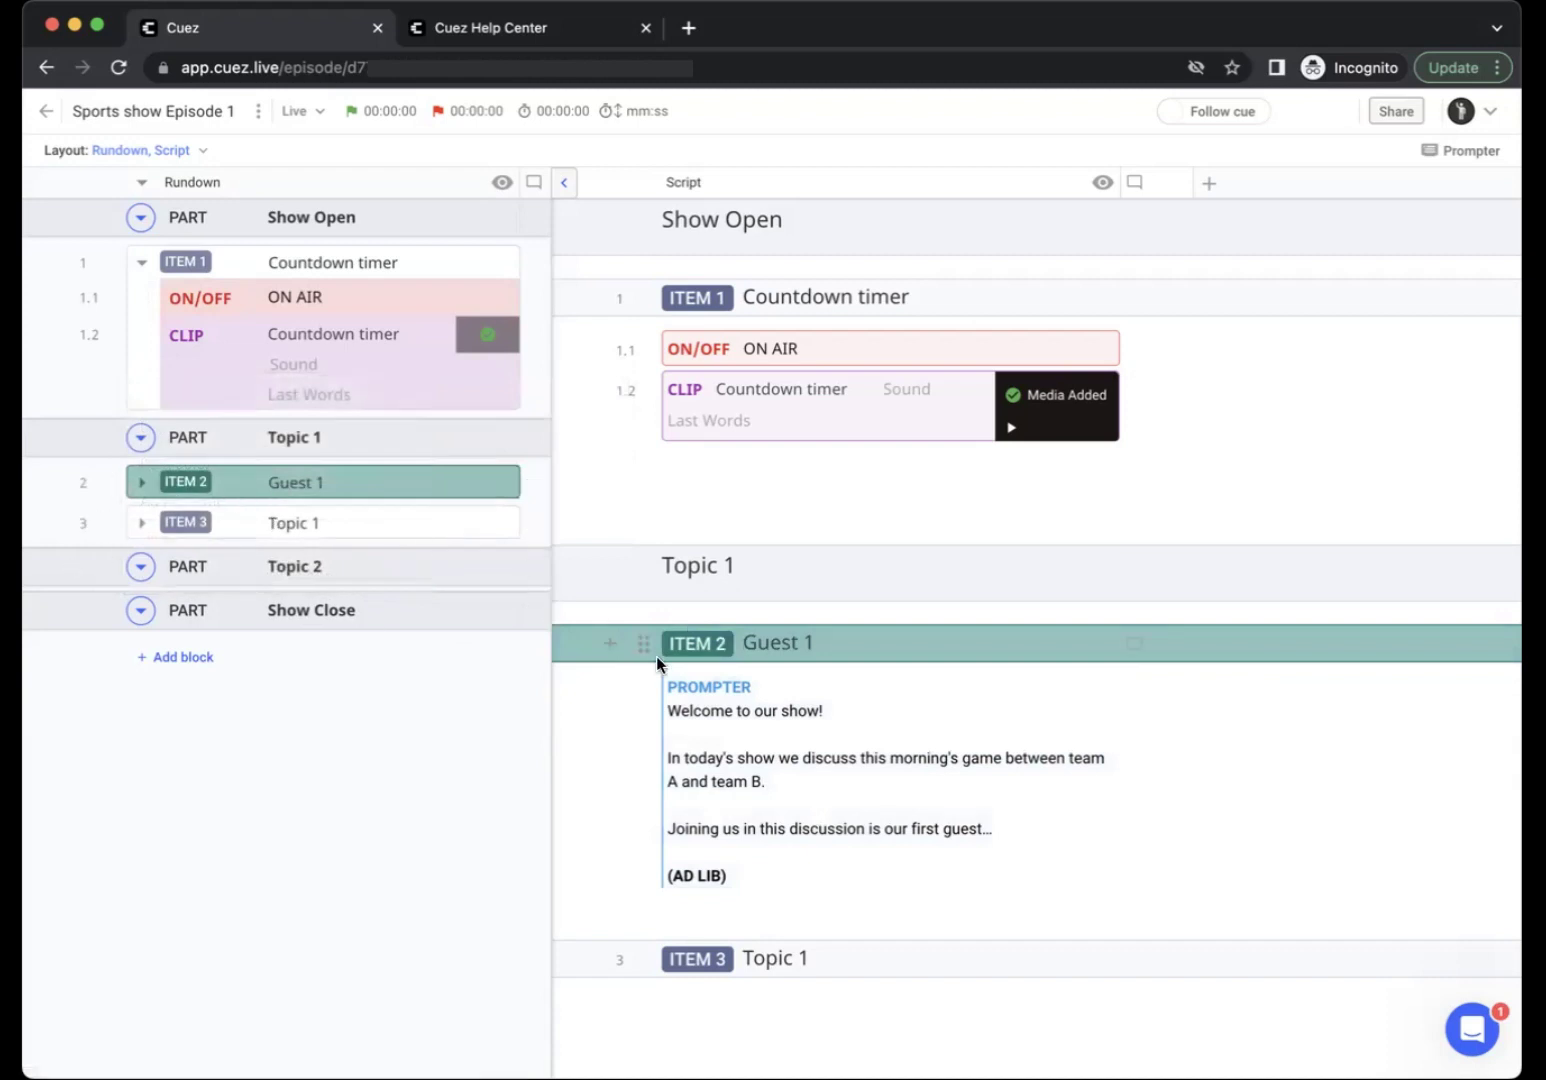
left_click(335, 739)
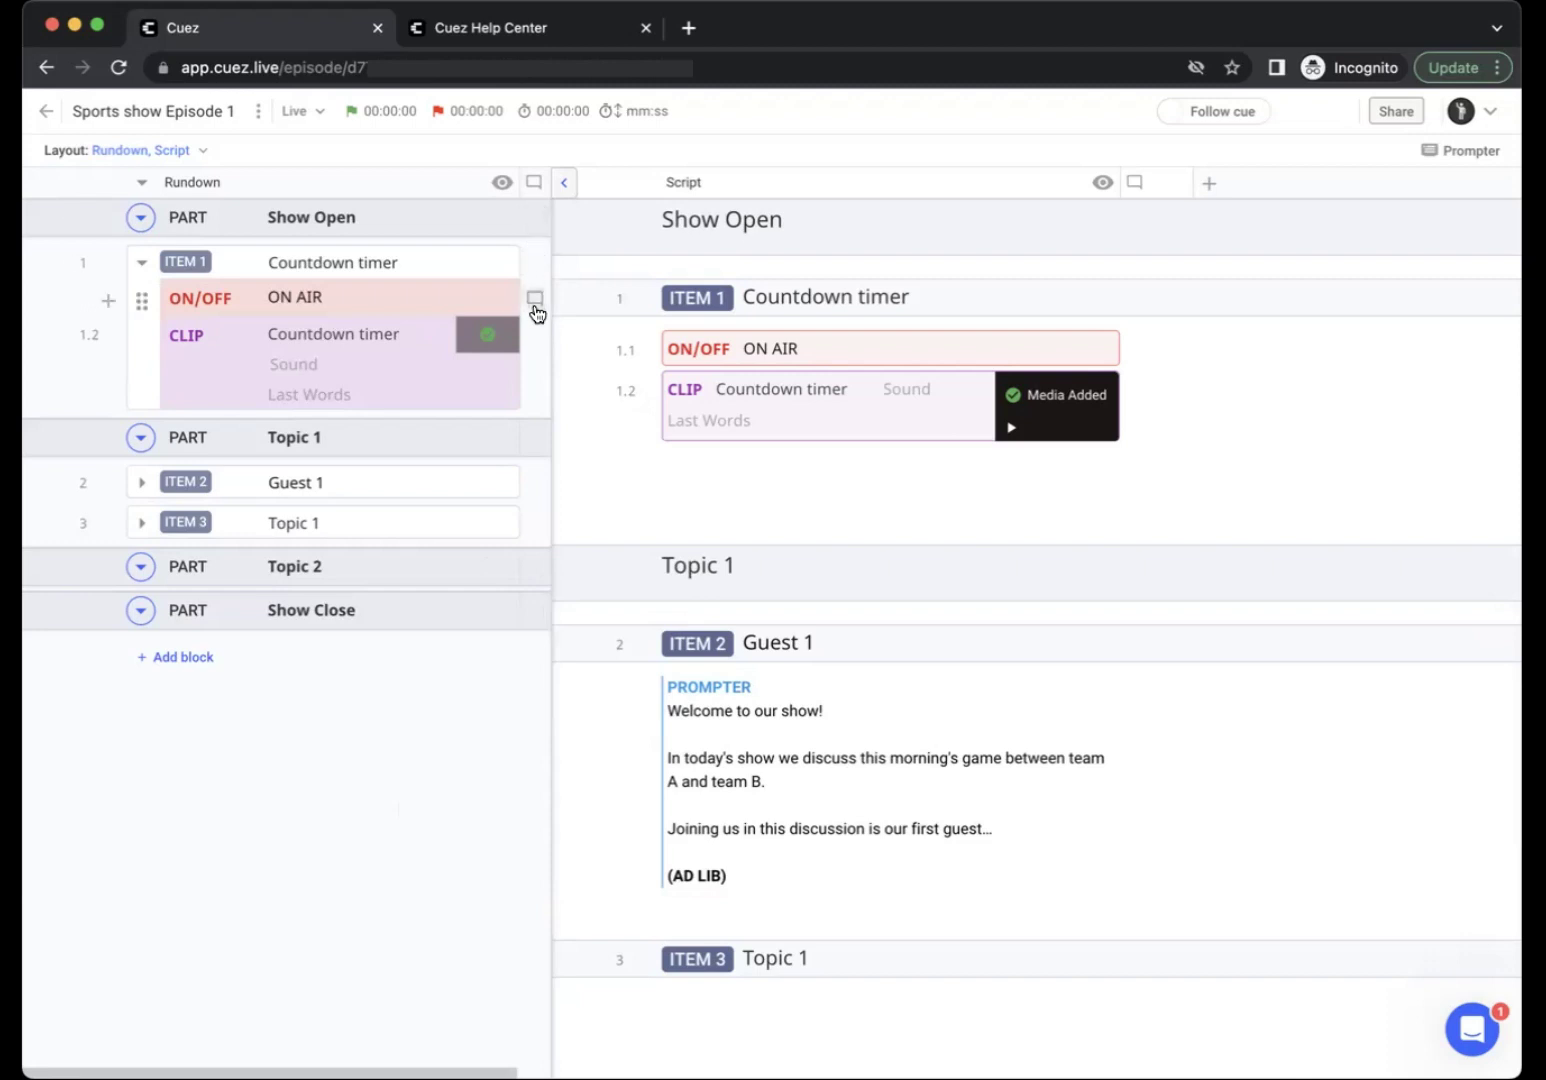
Post 'Comment goes here' on the ON/OFF cue, then resolve all comments.
left_click(535, 299)
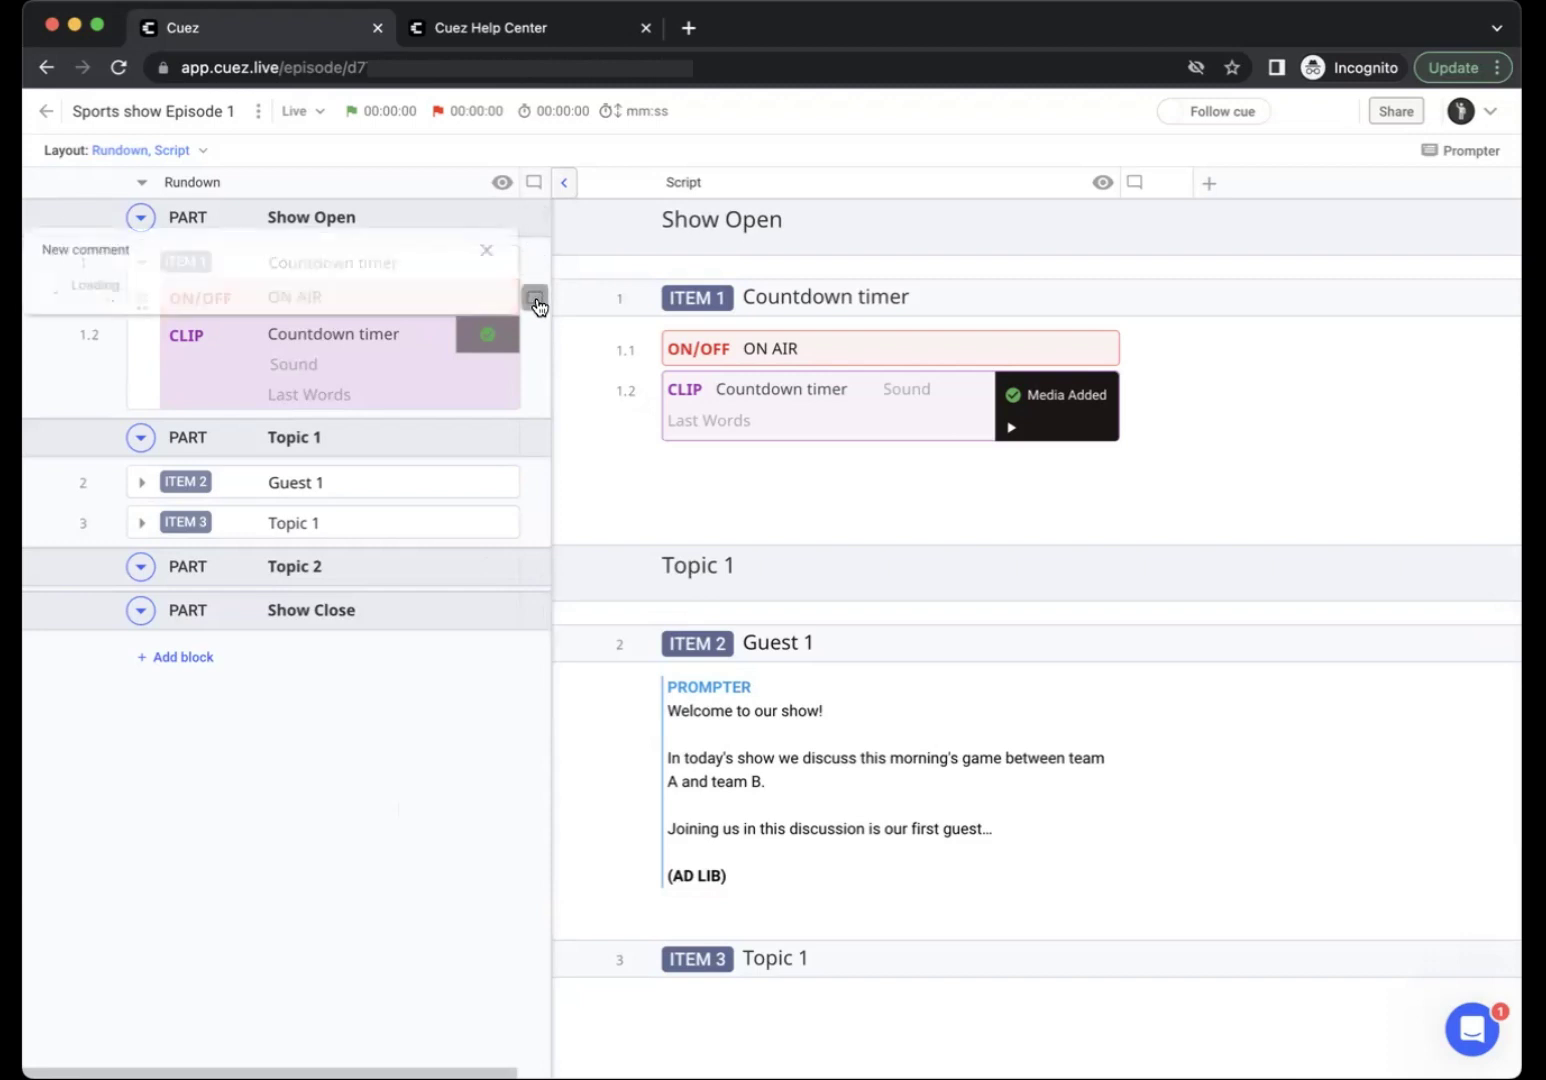
type("Comment goes here")
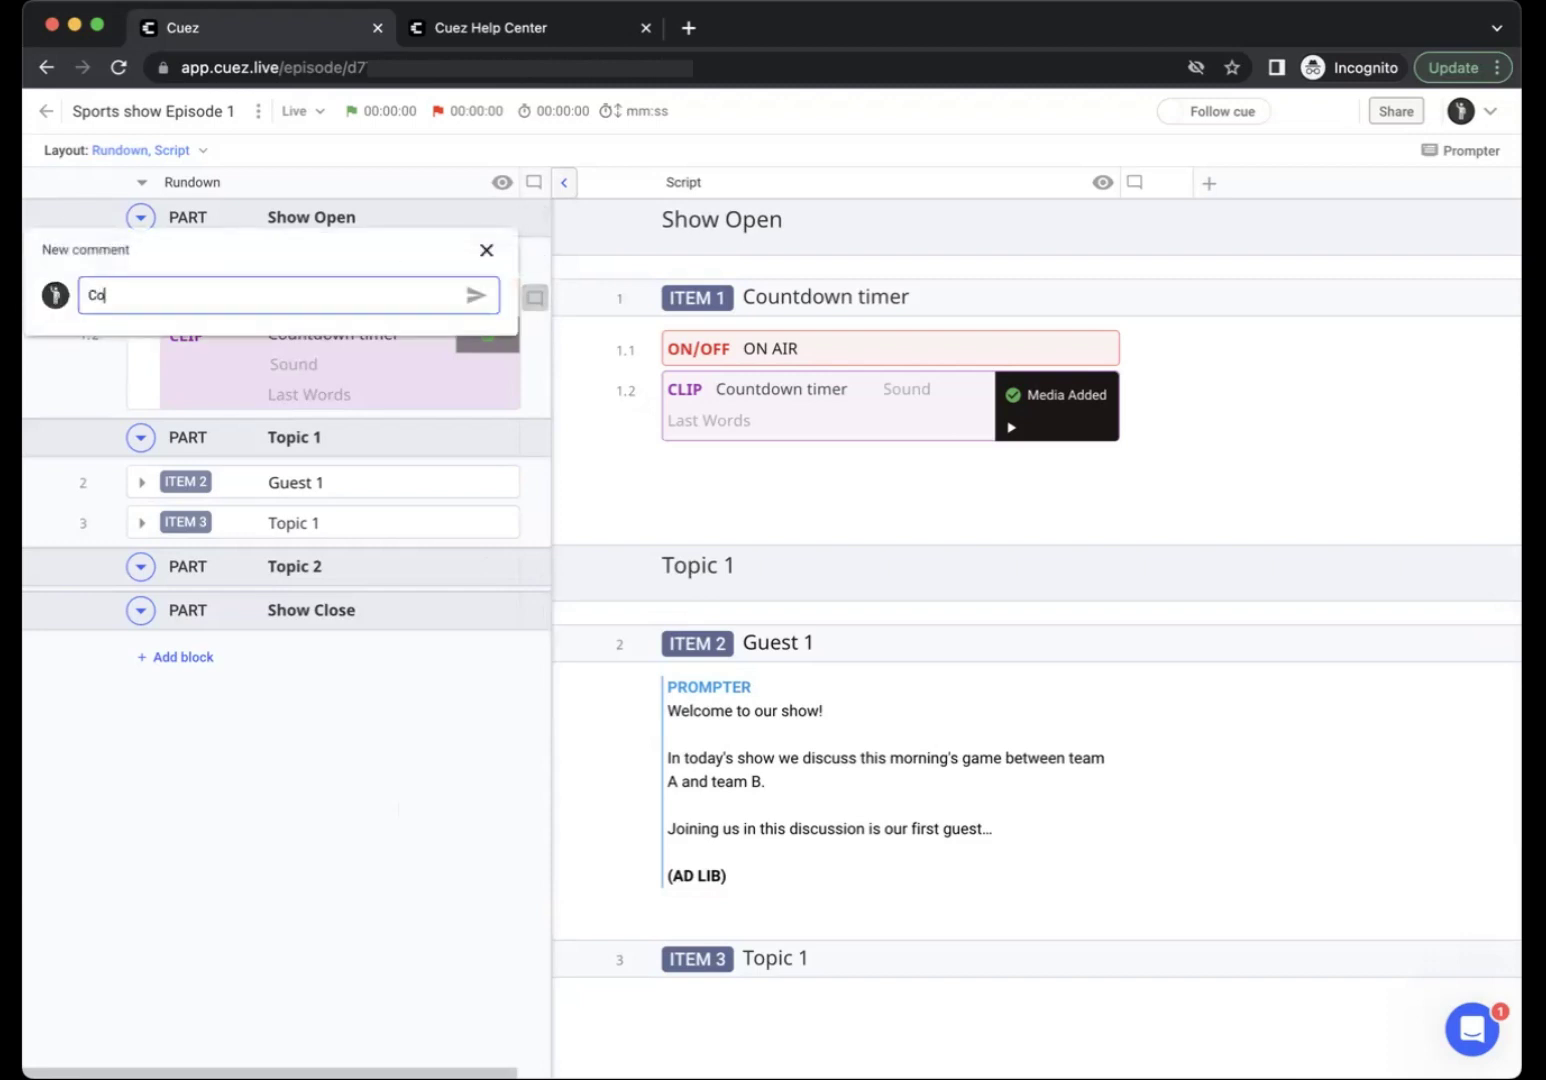
key("Return")
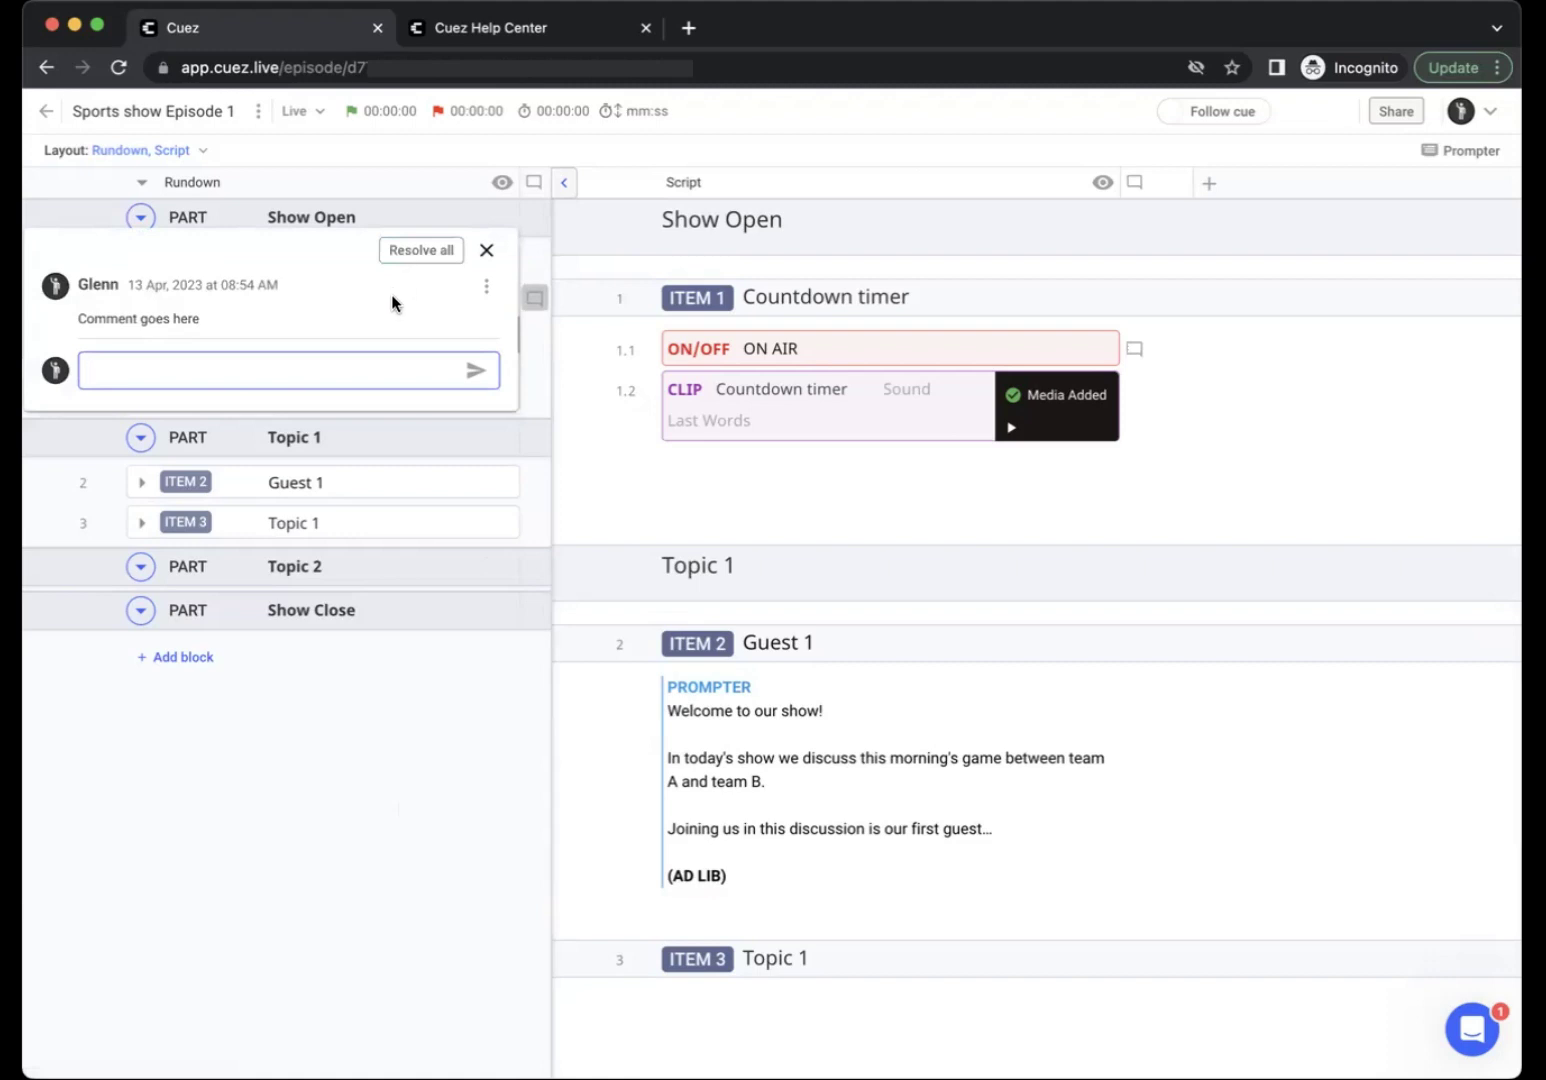
left_click(422, 250)
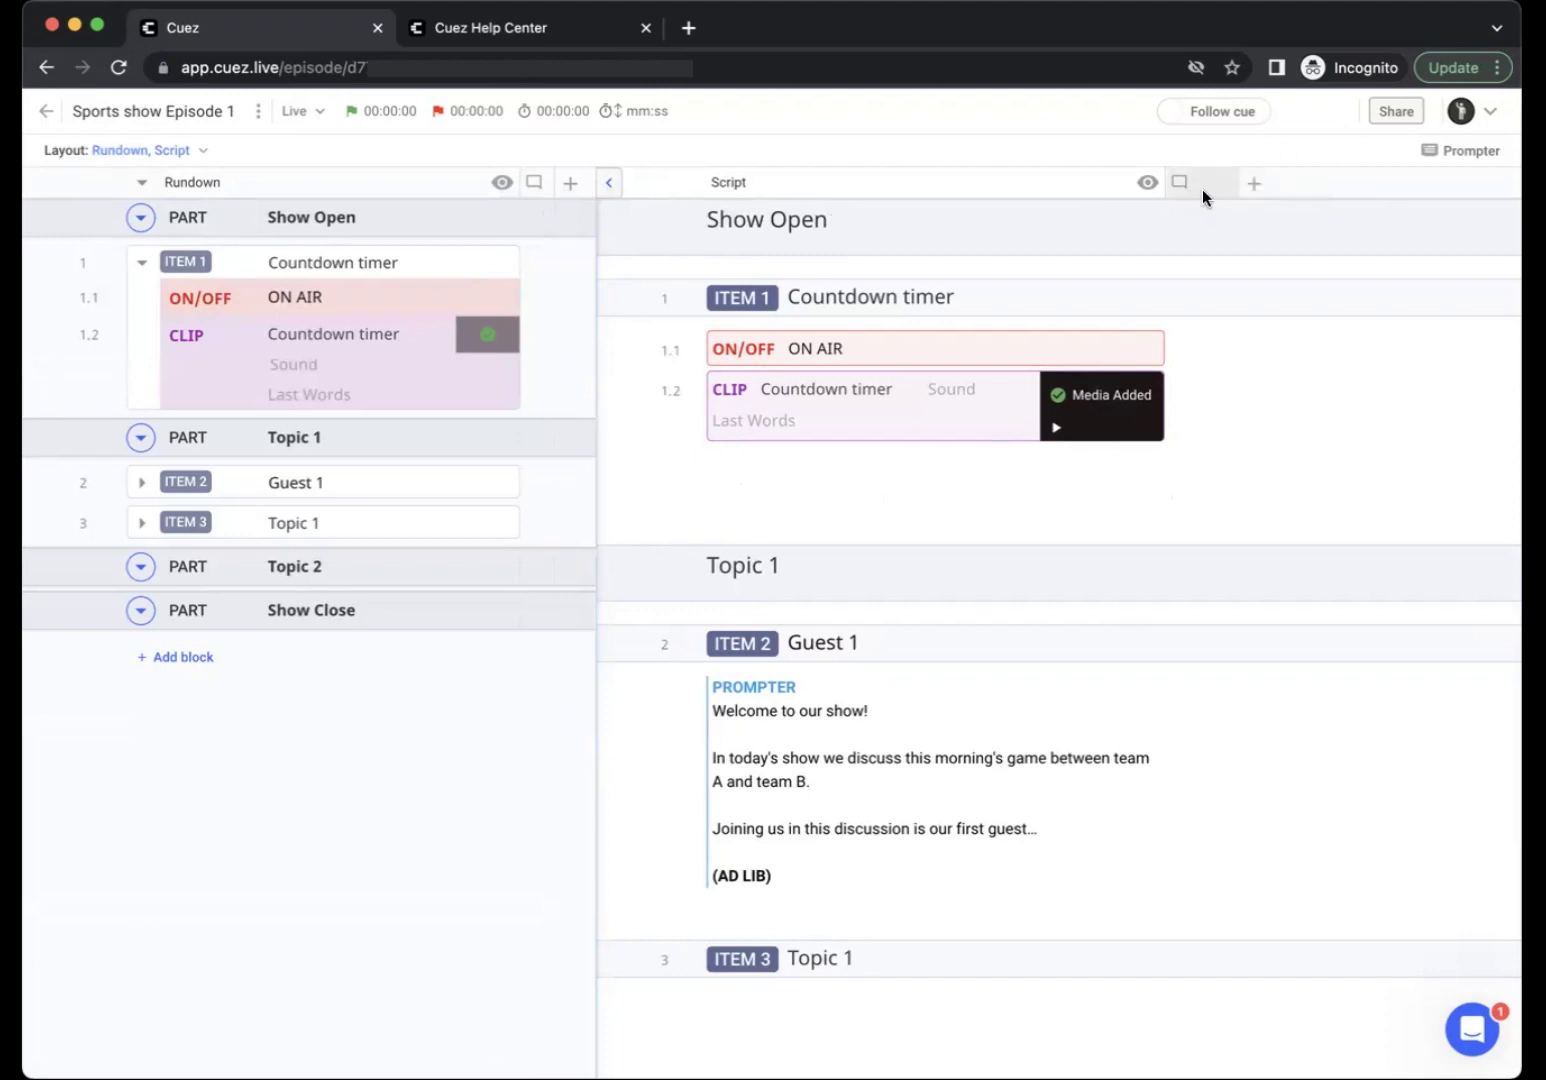
Add a Notes column to the script and open the column management window.
left_click(1256, 186)
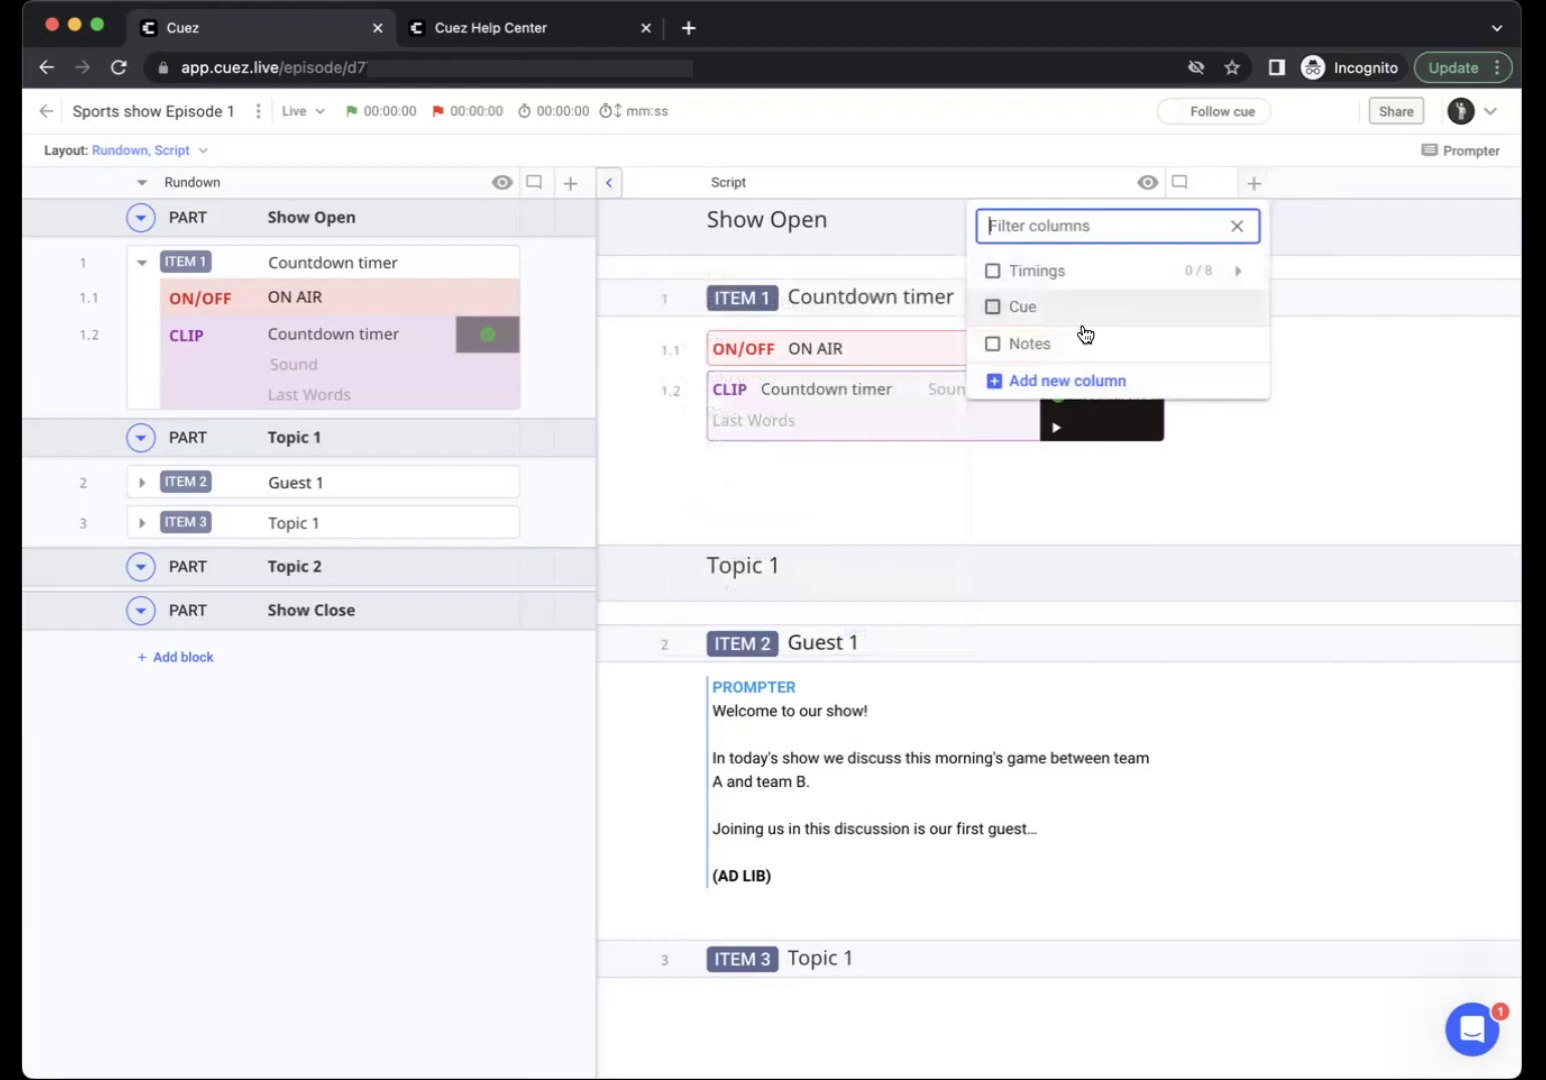
left_click(1030, 345)
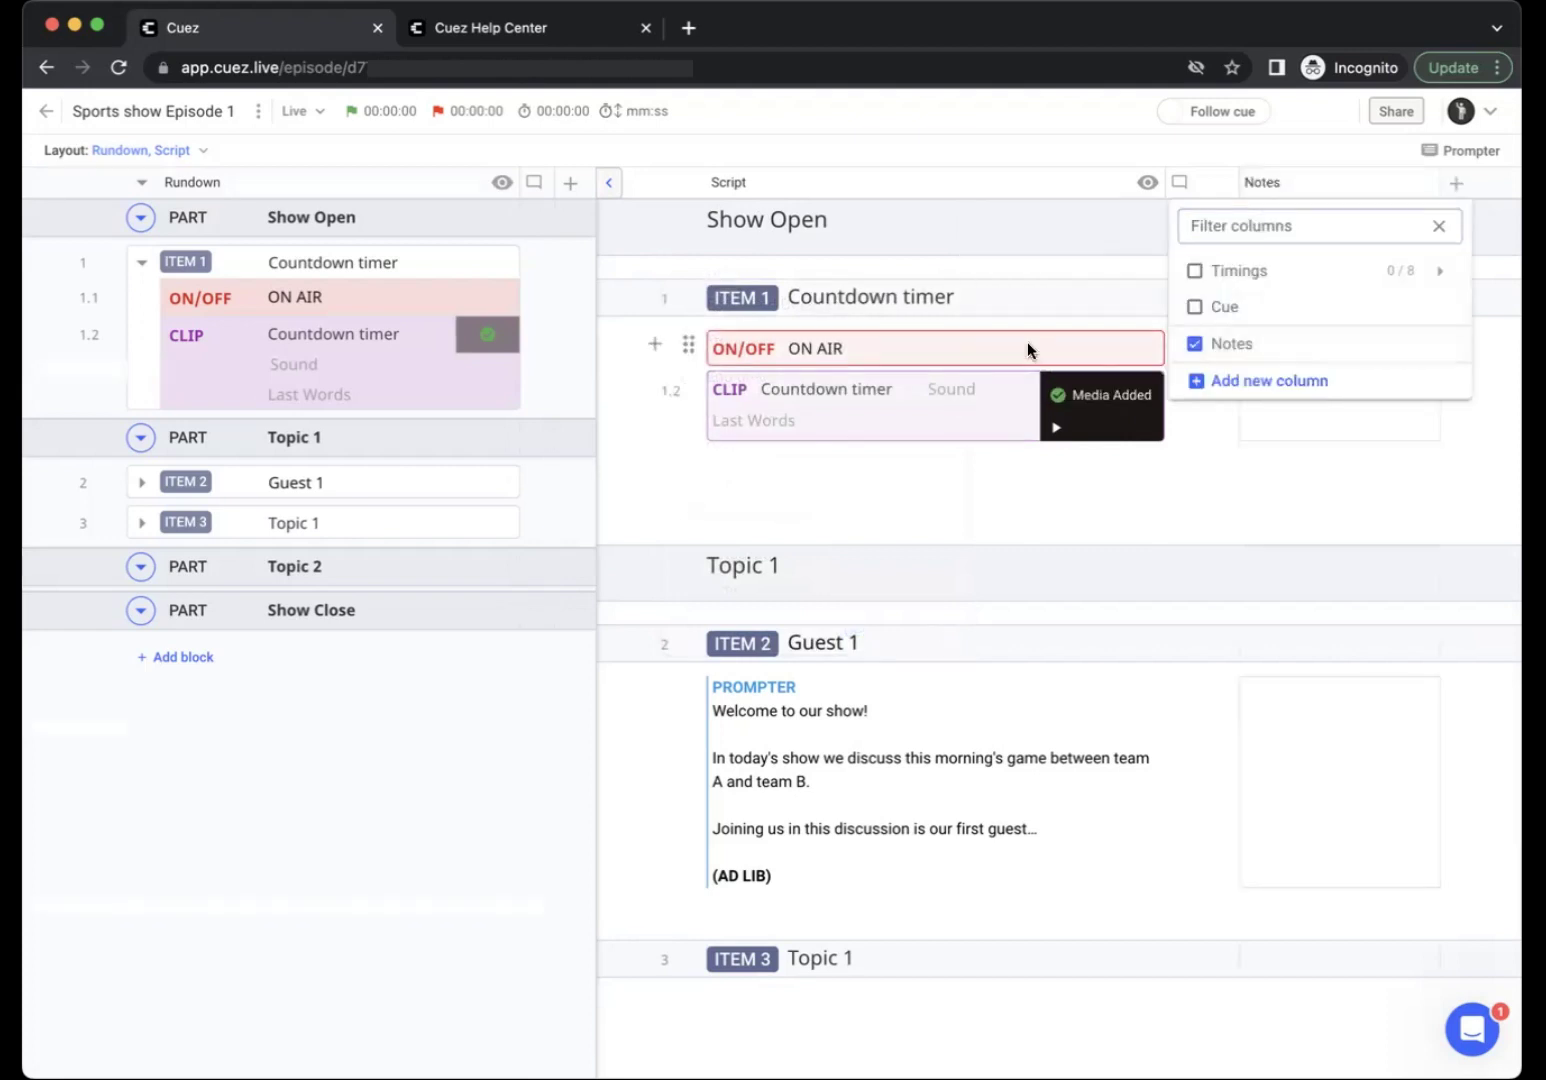
left_click(1287, 390)
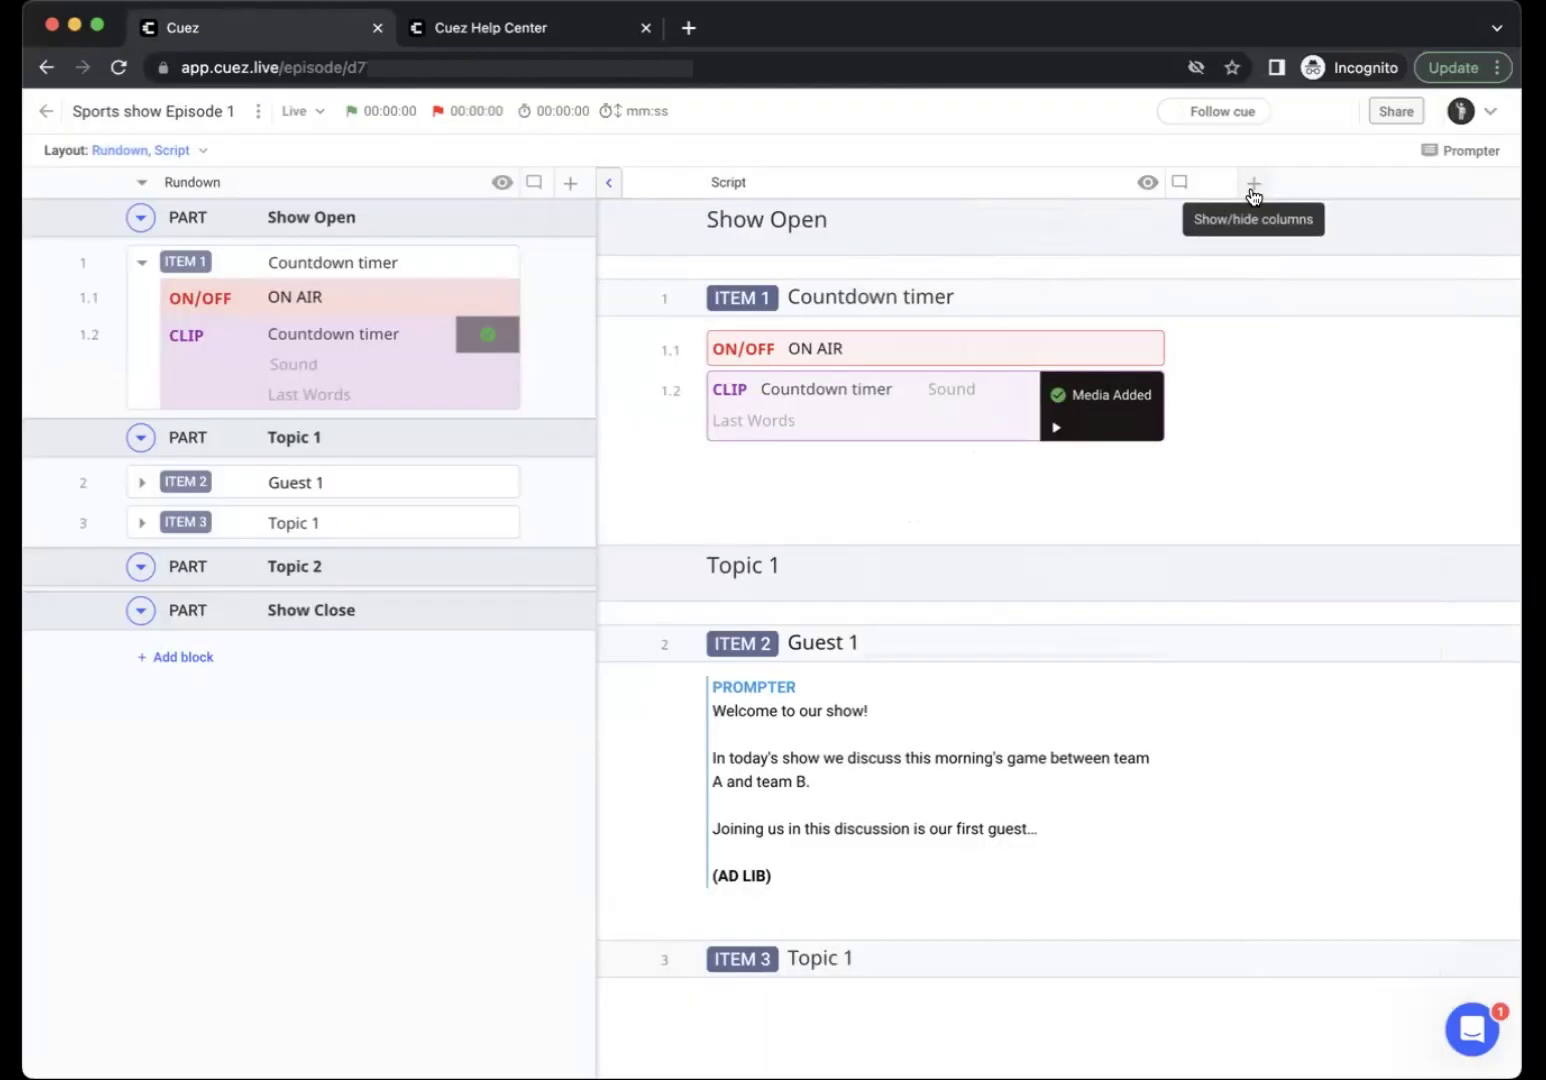
Add Estimated Duration and Front time columns, briefly trying then removing End time and Back time.
left_click(1253, 190)
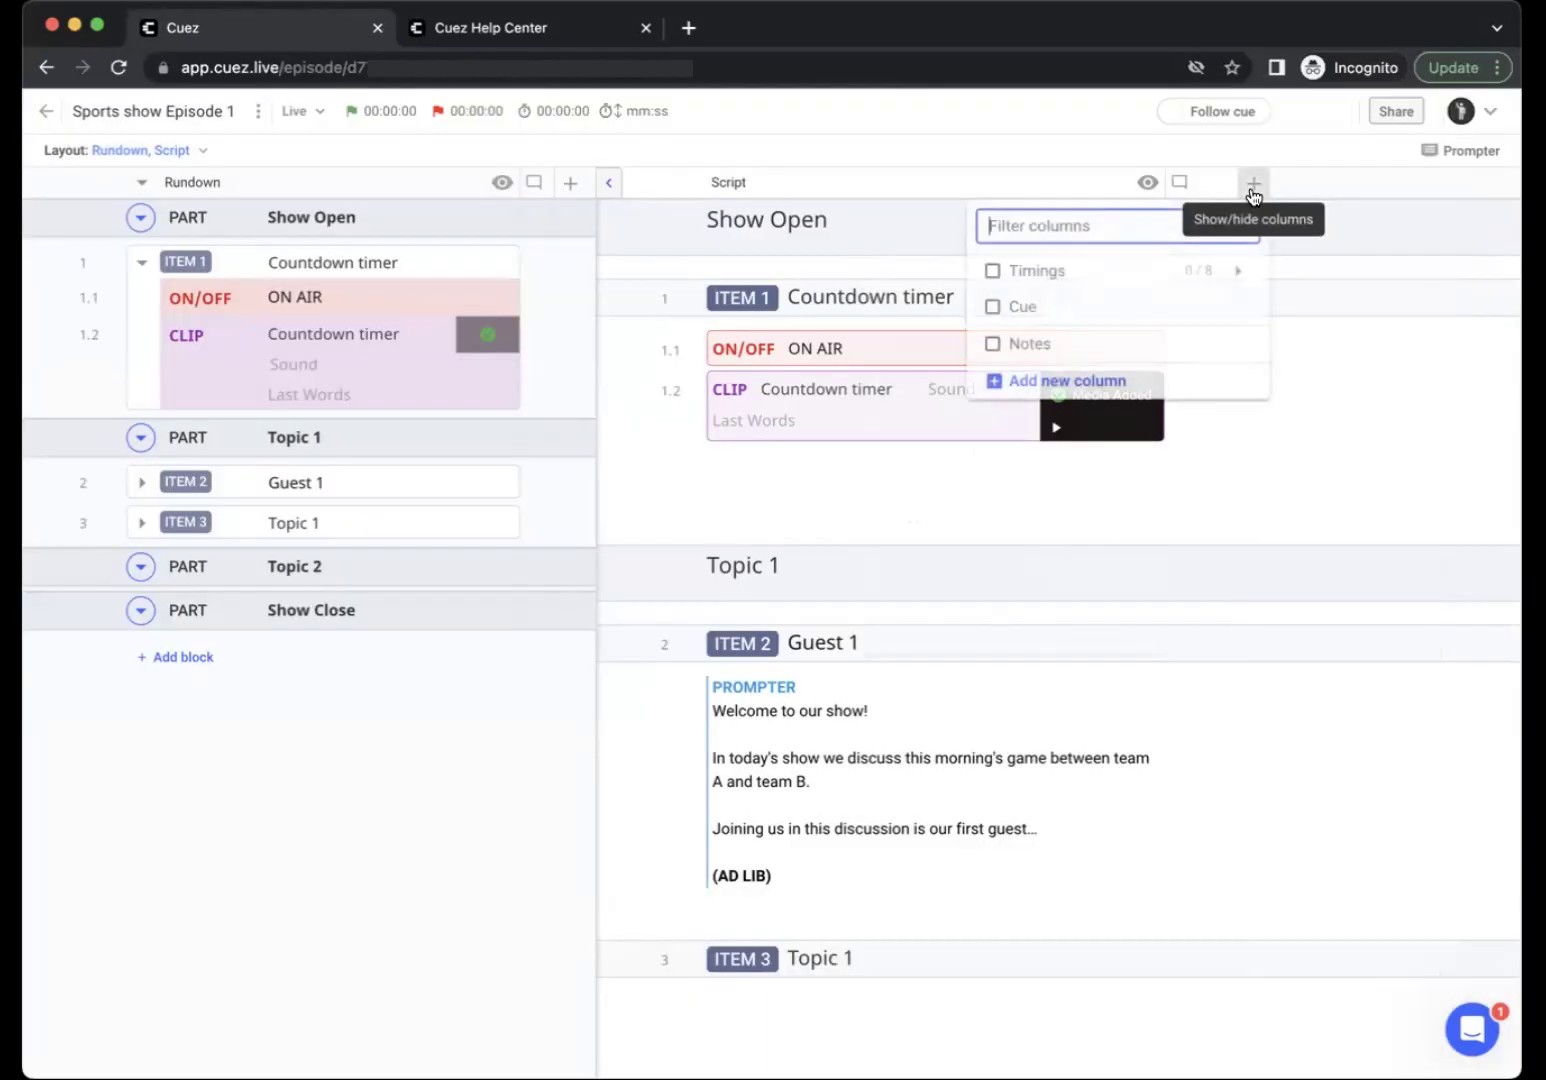
mouse_move(1048, 276)
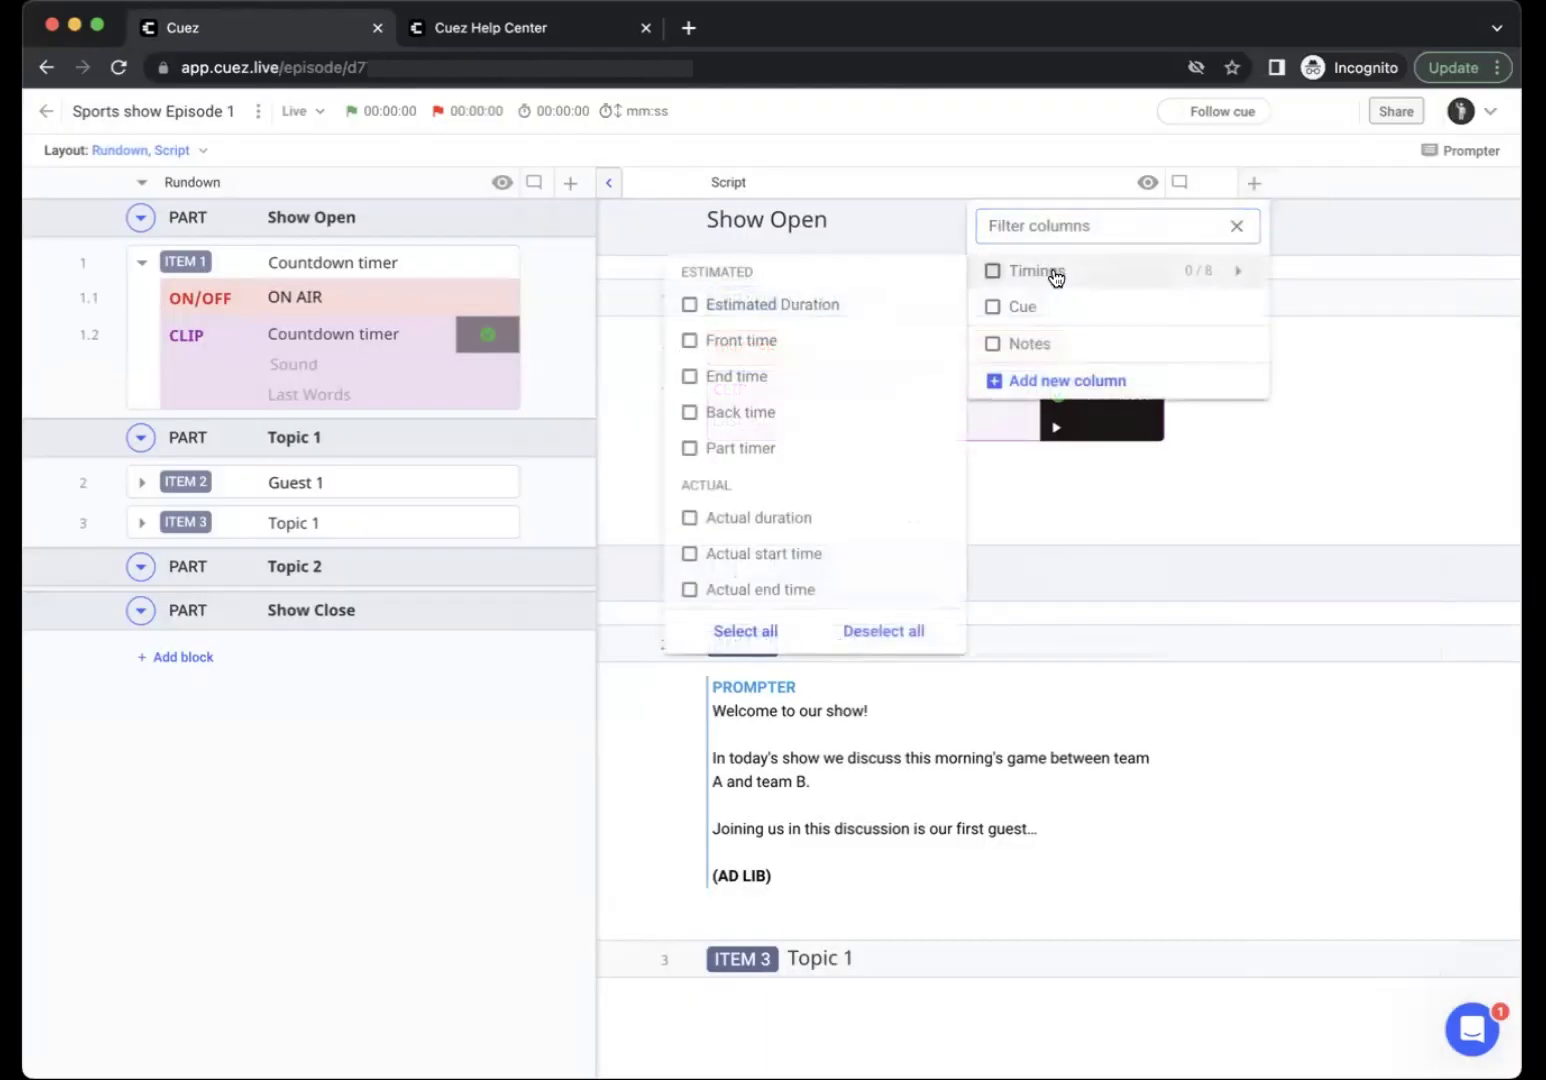
left_click(992, 271)
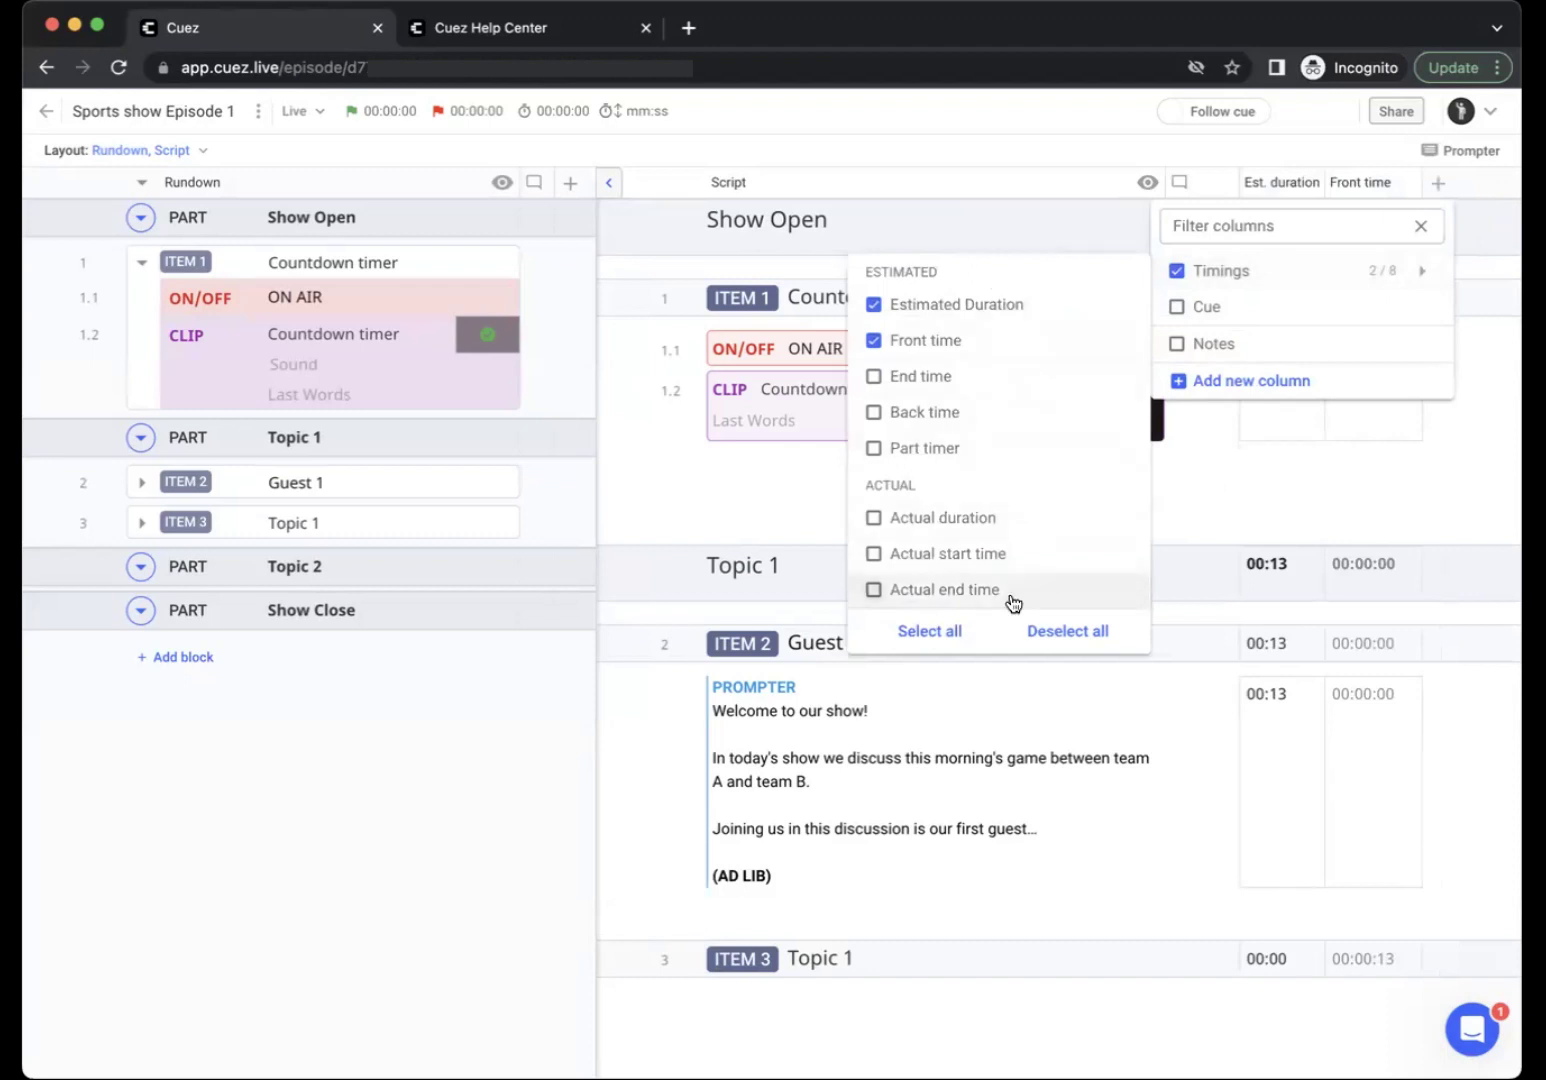
left_click(931, 376)
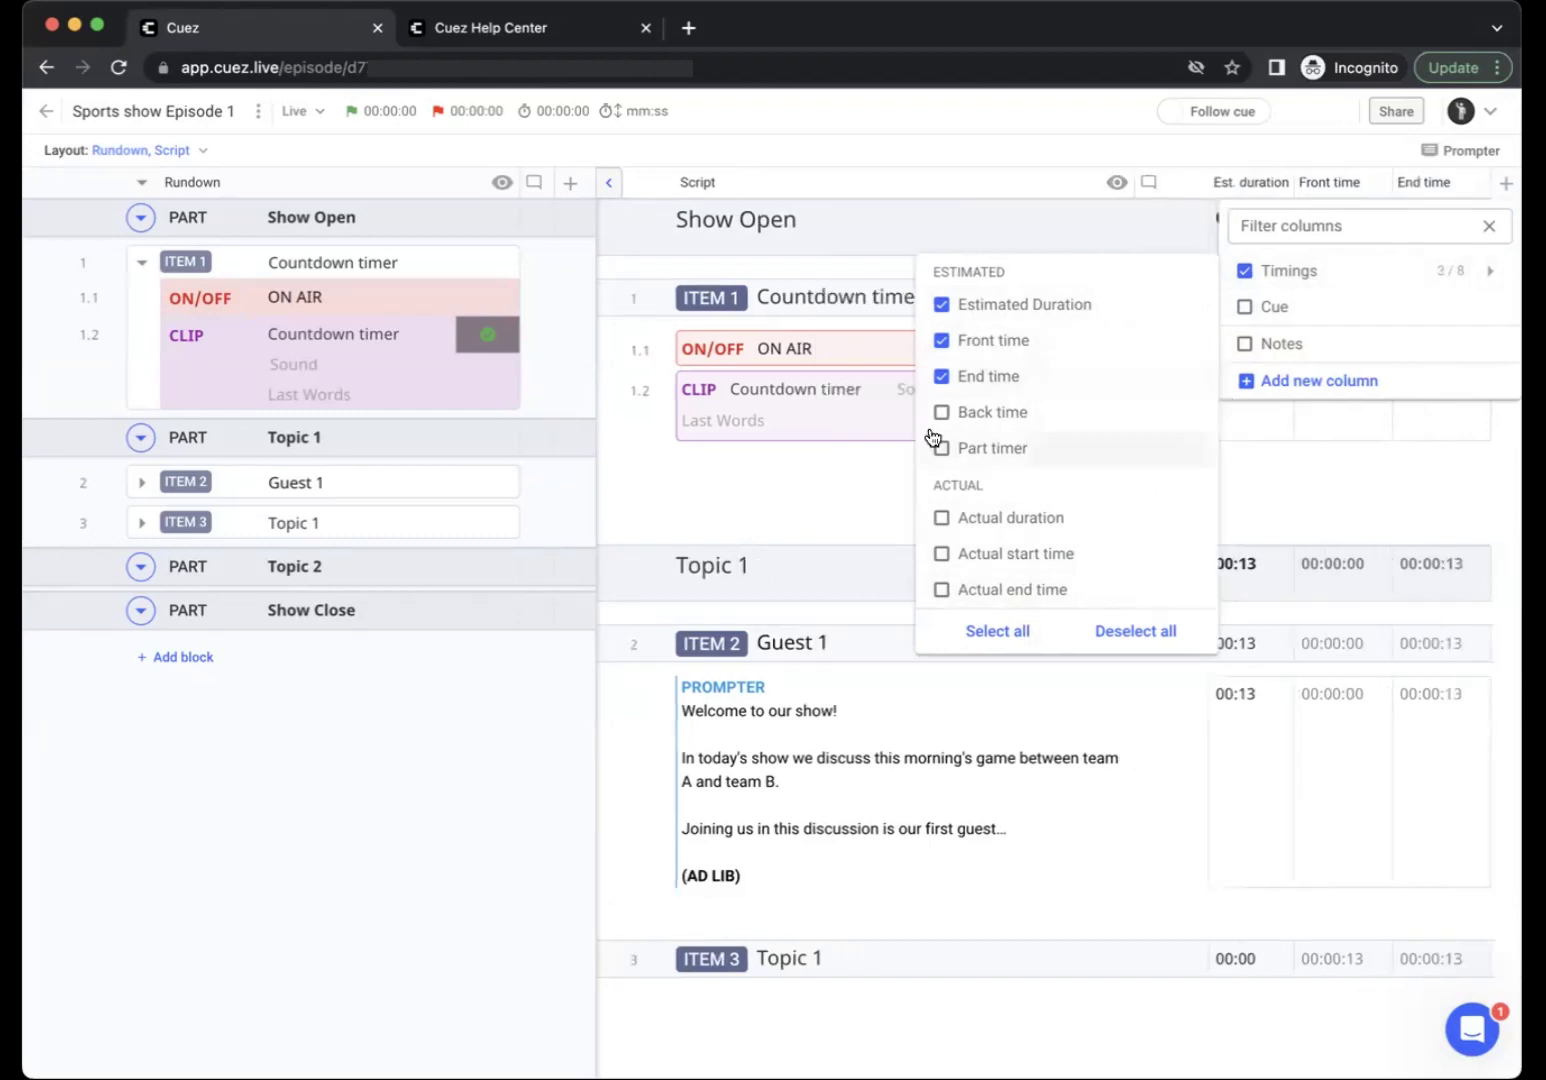
left_click(963, 424)
left_click(963, 420)
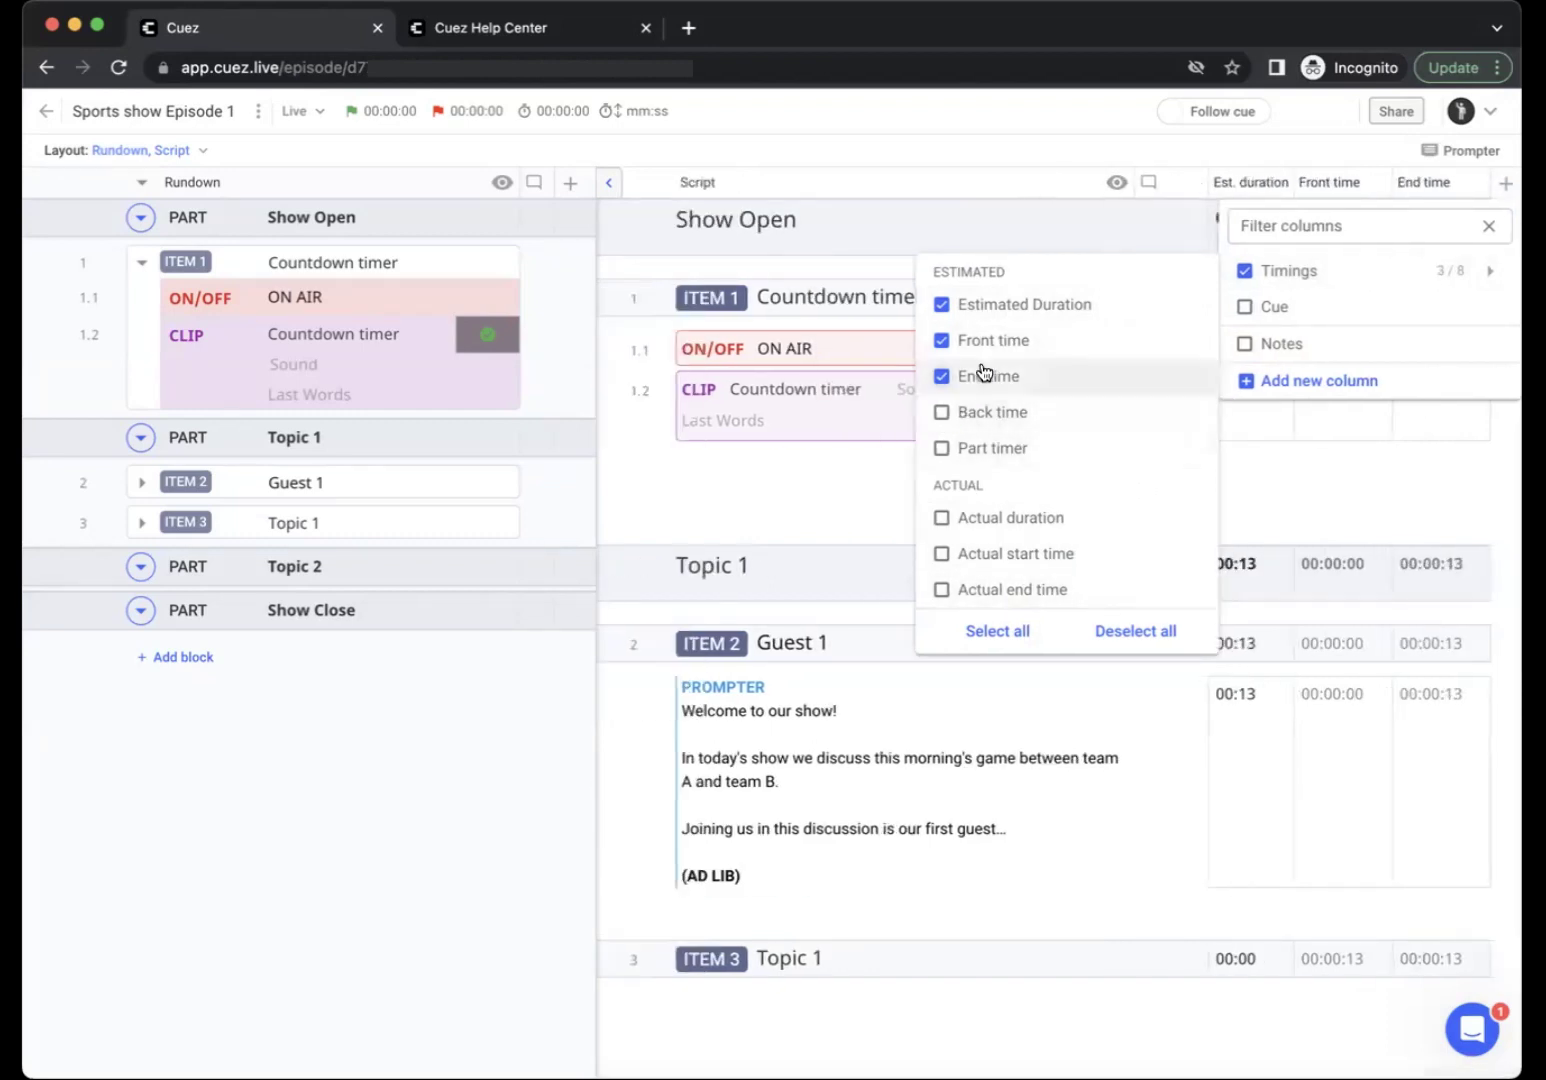
left_click(980, 374)
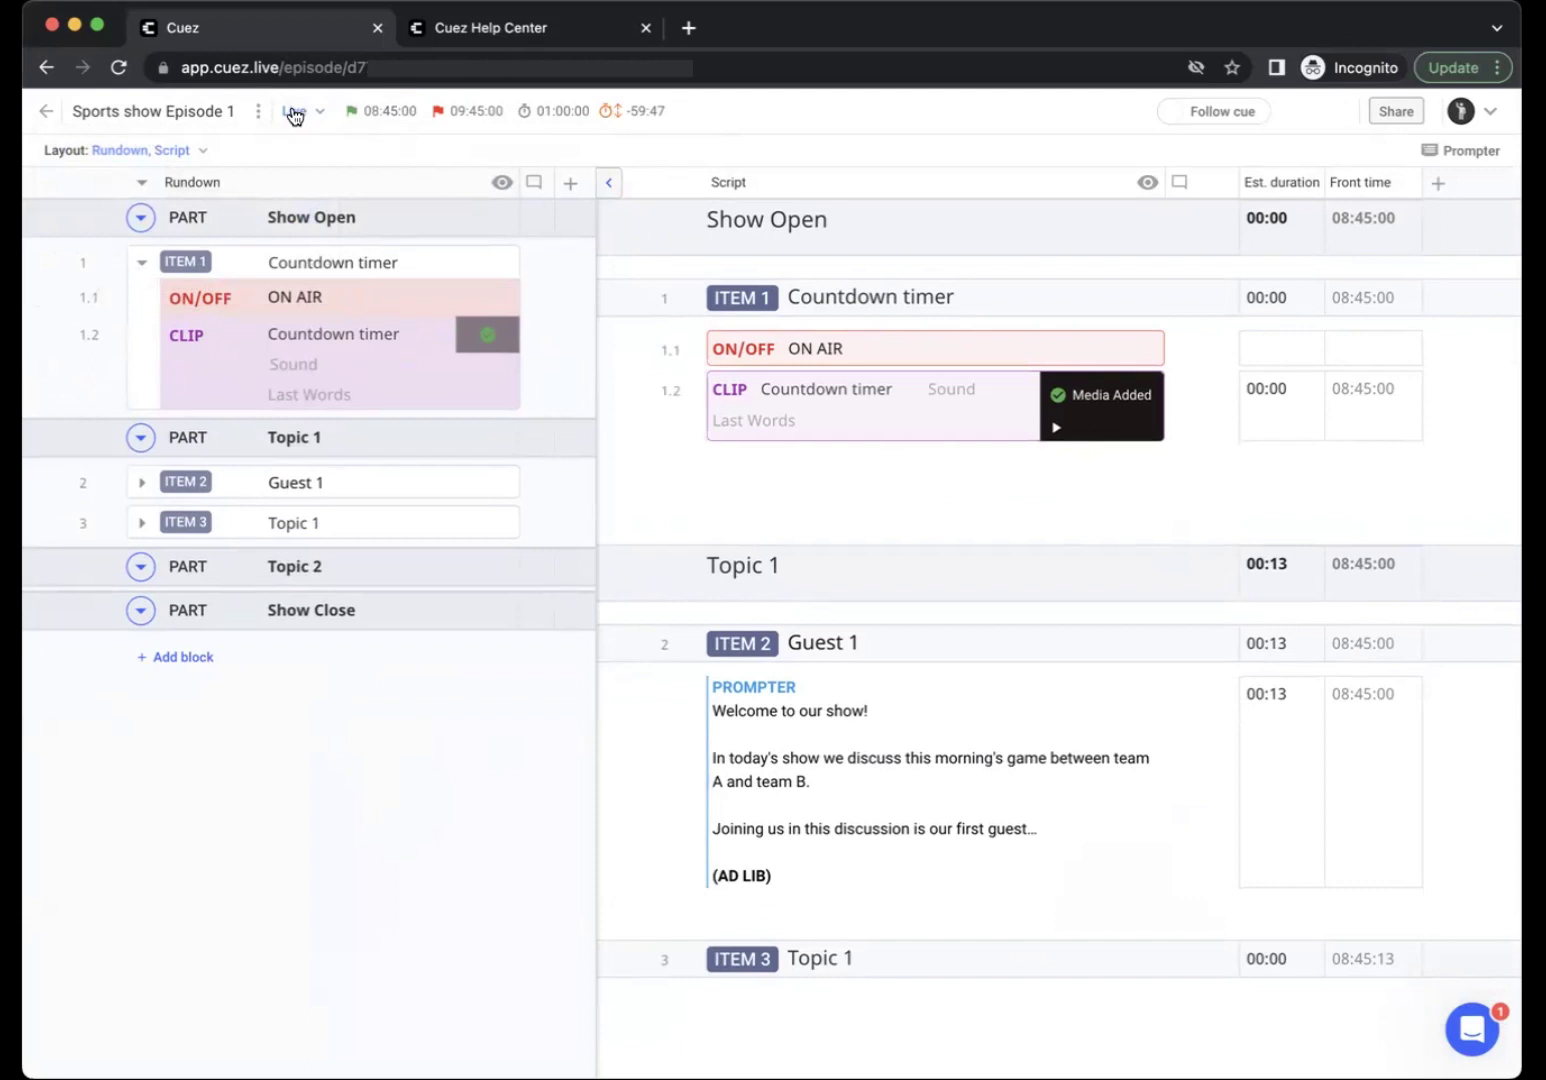
Turn on cue mode from the Live menu and put ITEM 1 Countdown timer on air.
left_click(295, 111)
left_click(66, 145)
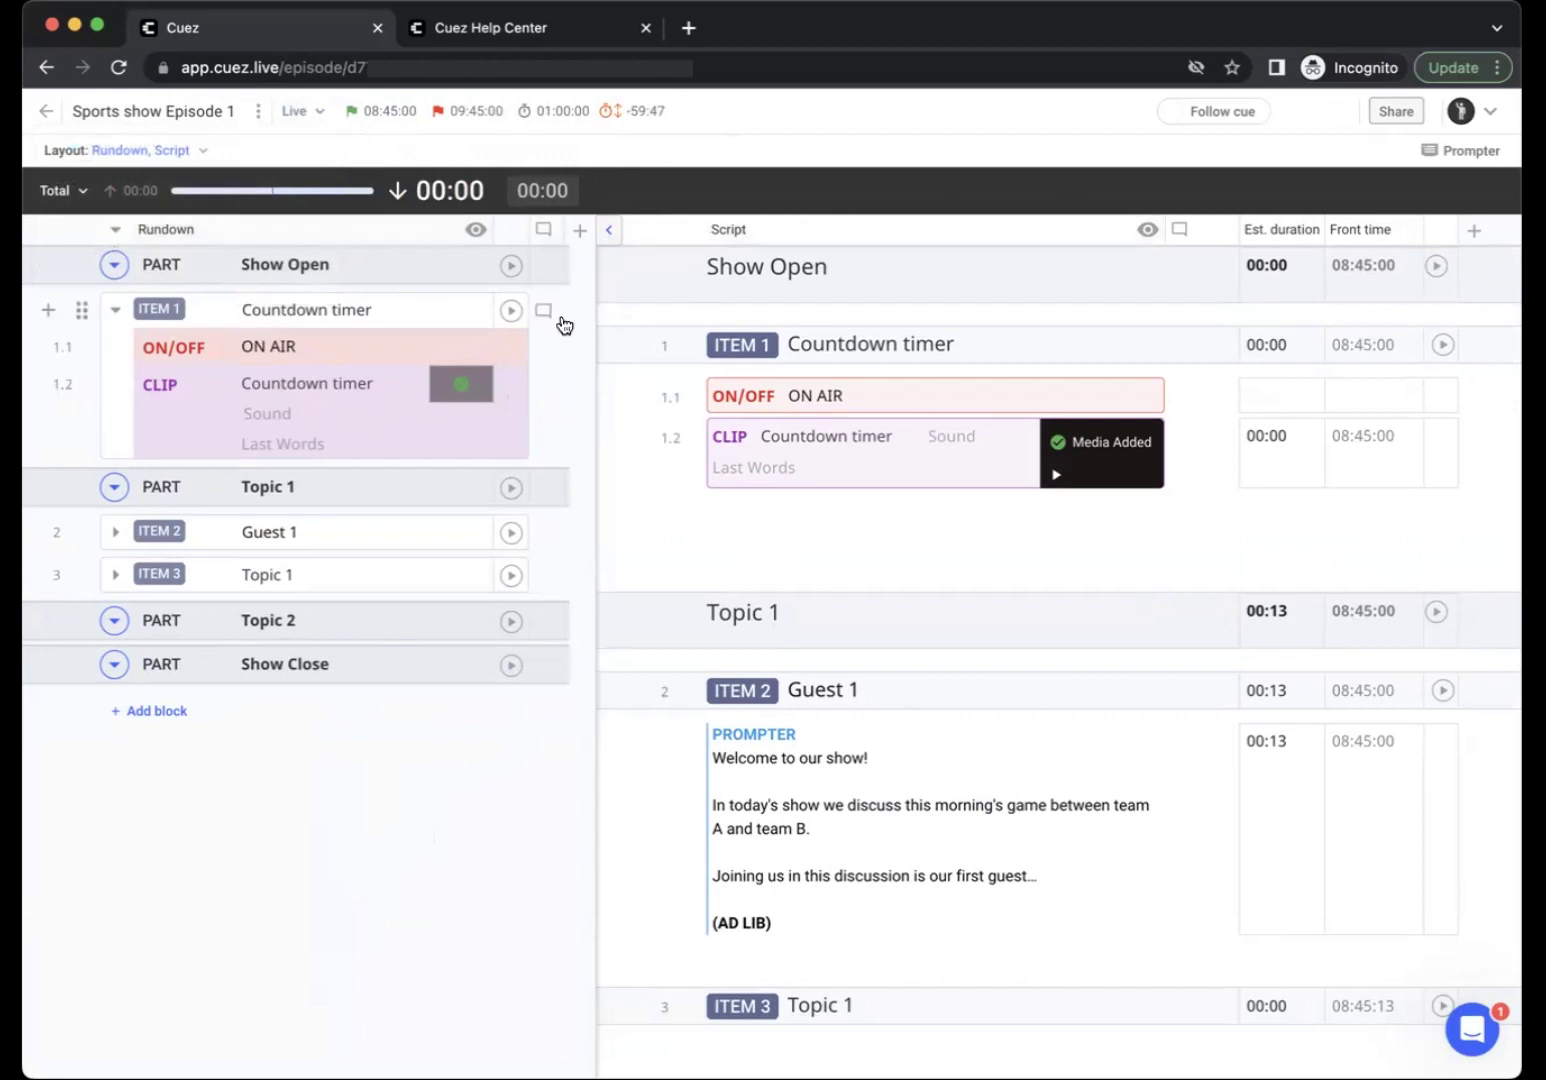
left_click(511, 311)
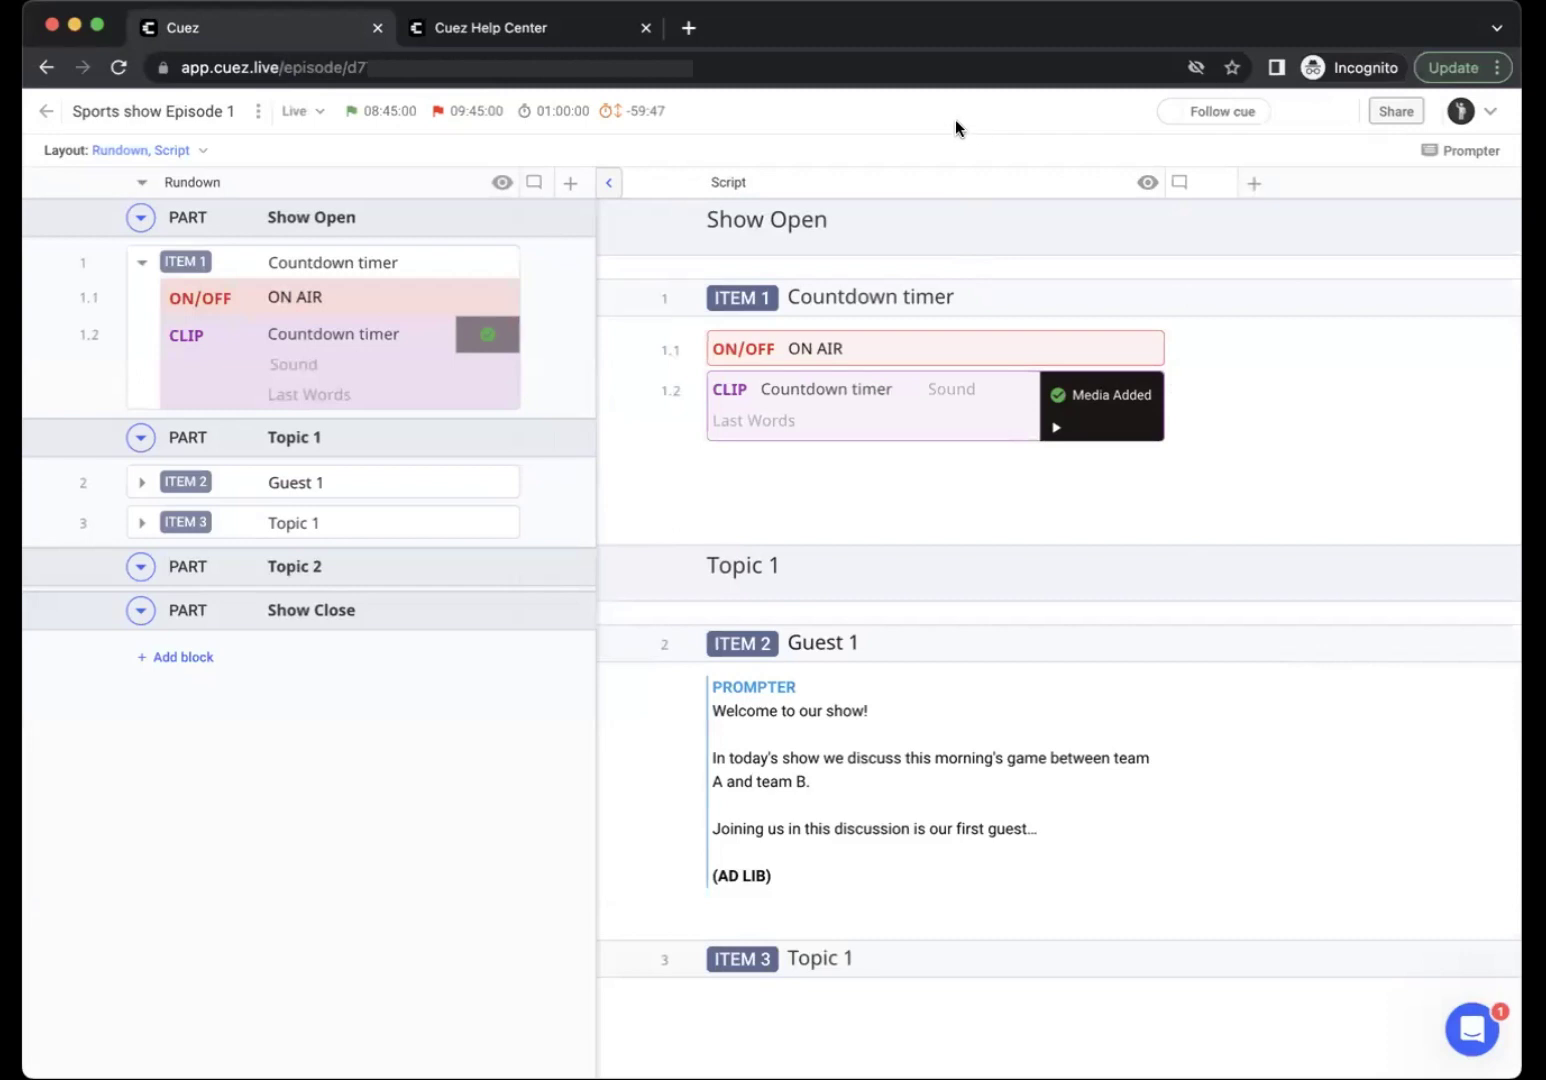
left_click(258, 111)
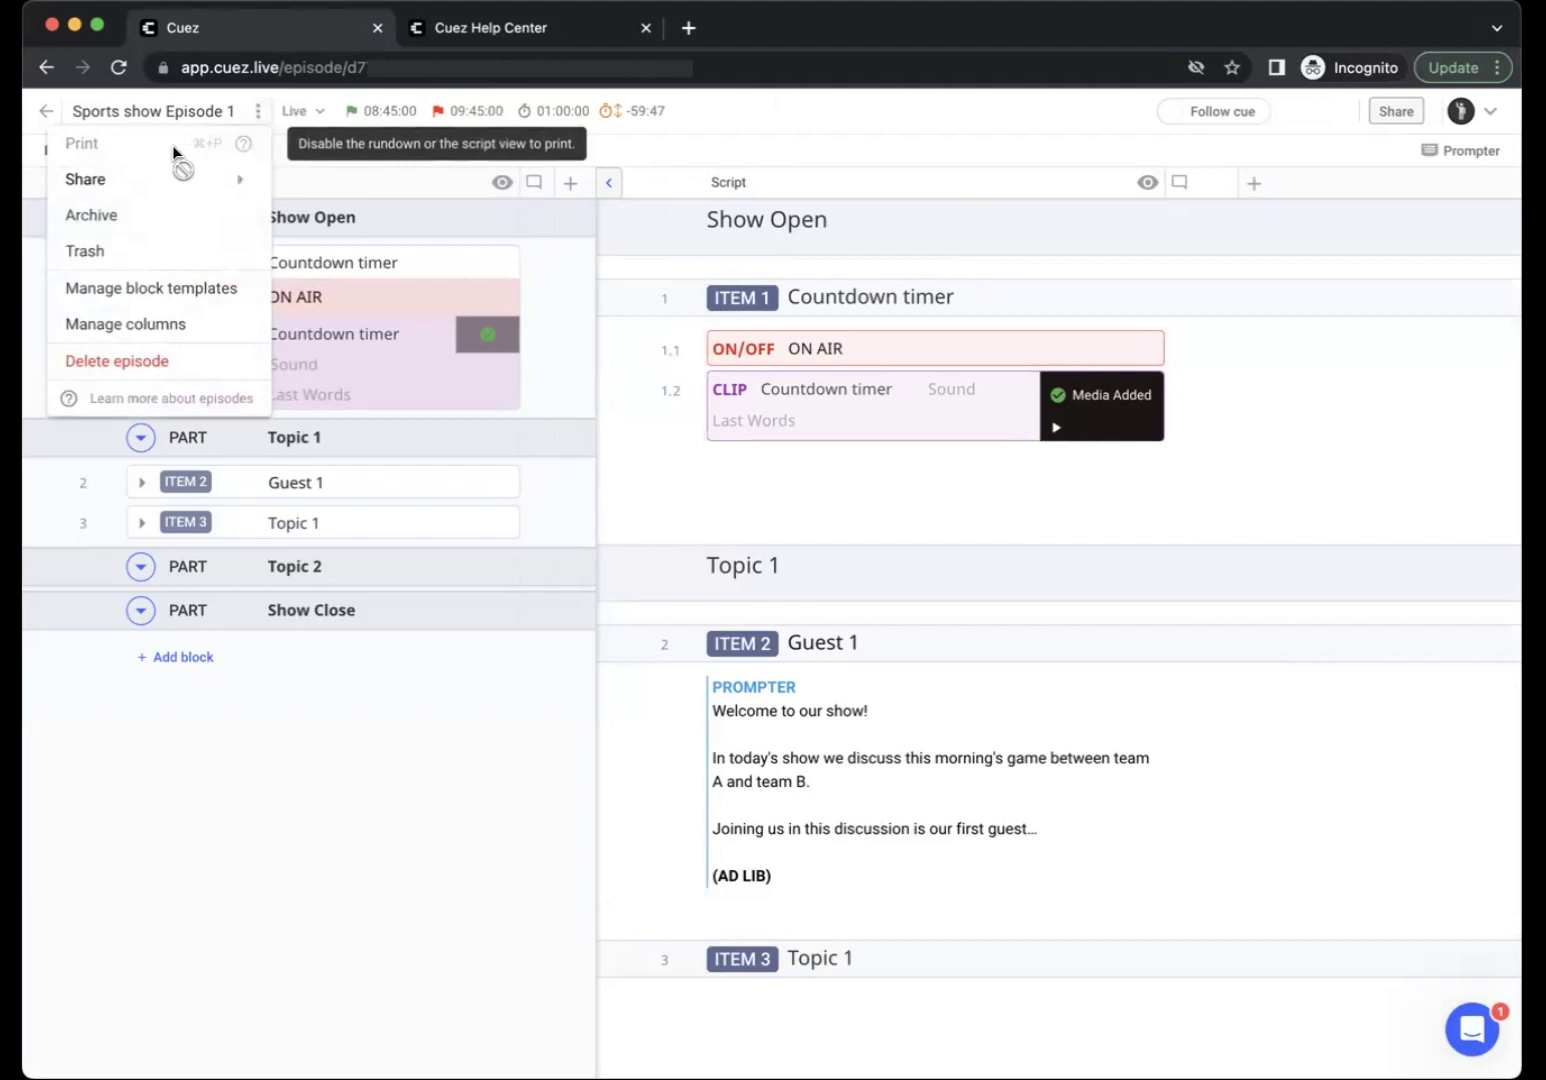
left_click(326, 725)
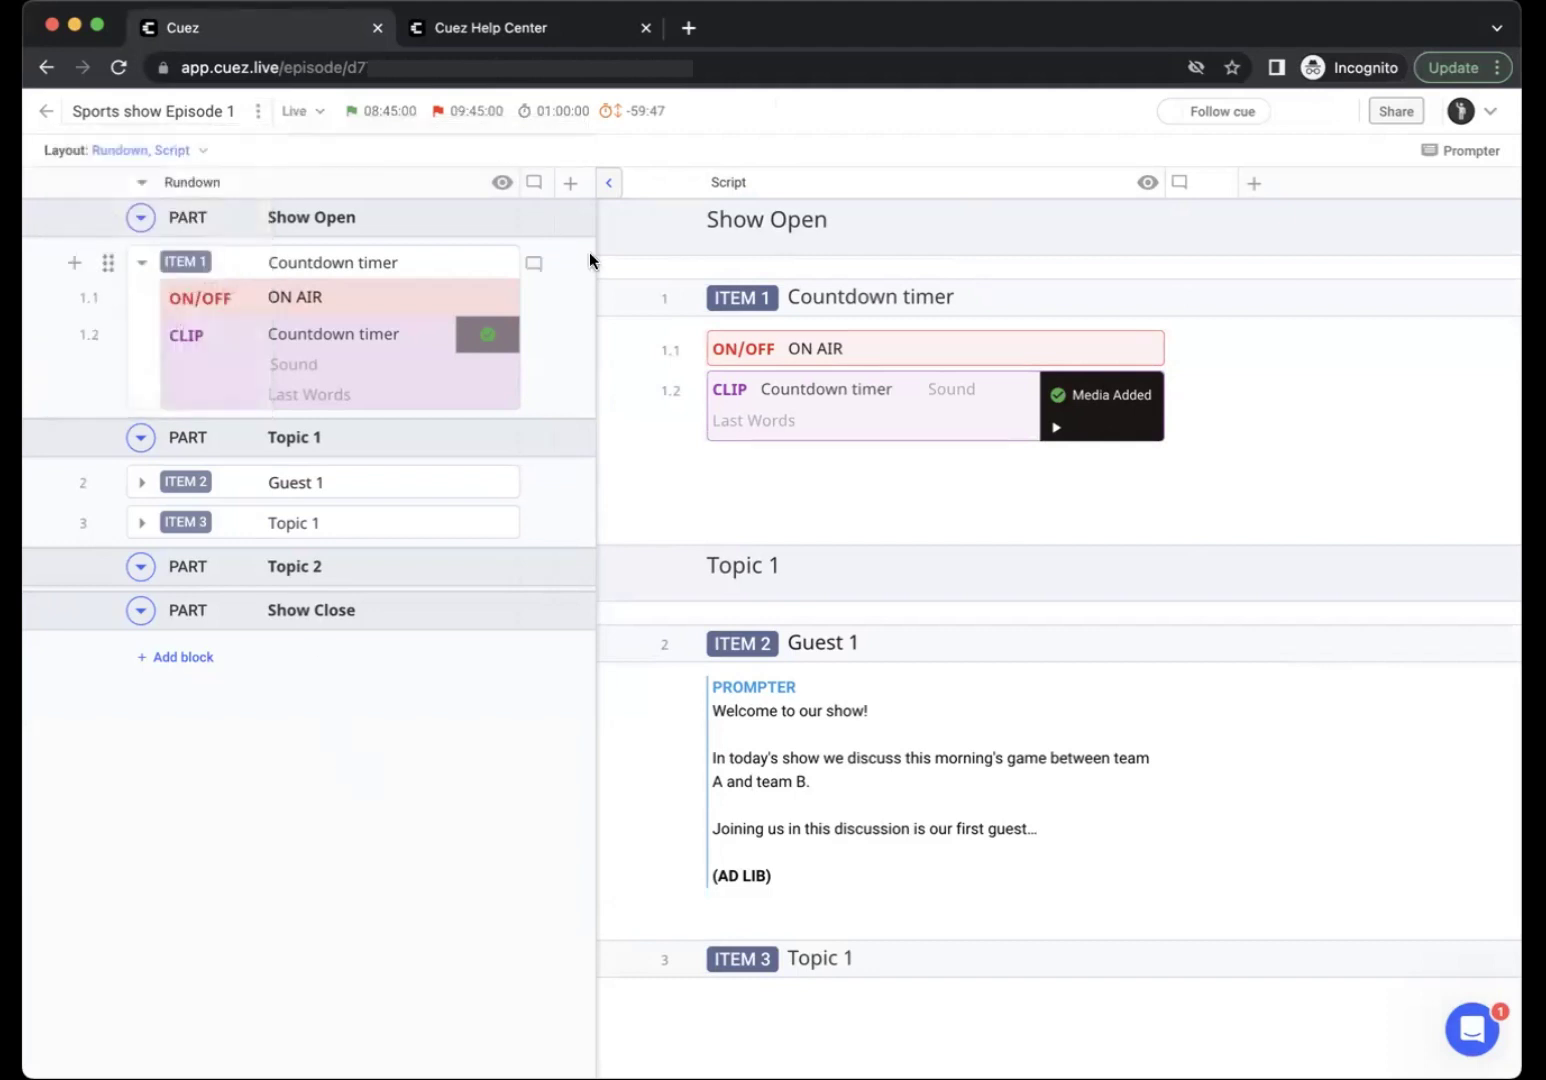
left_click(611, 190)
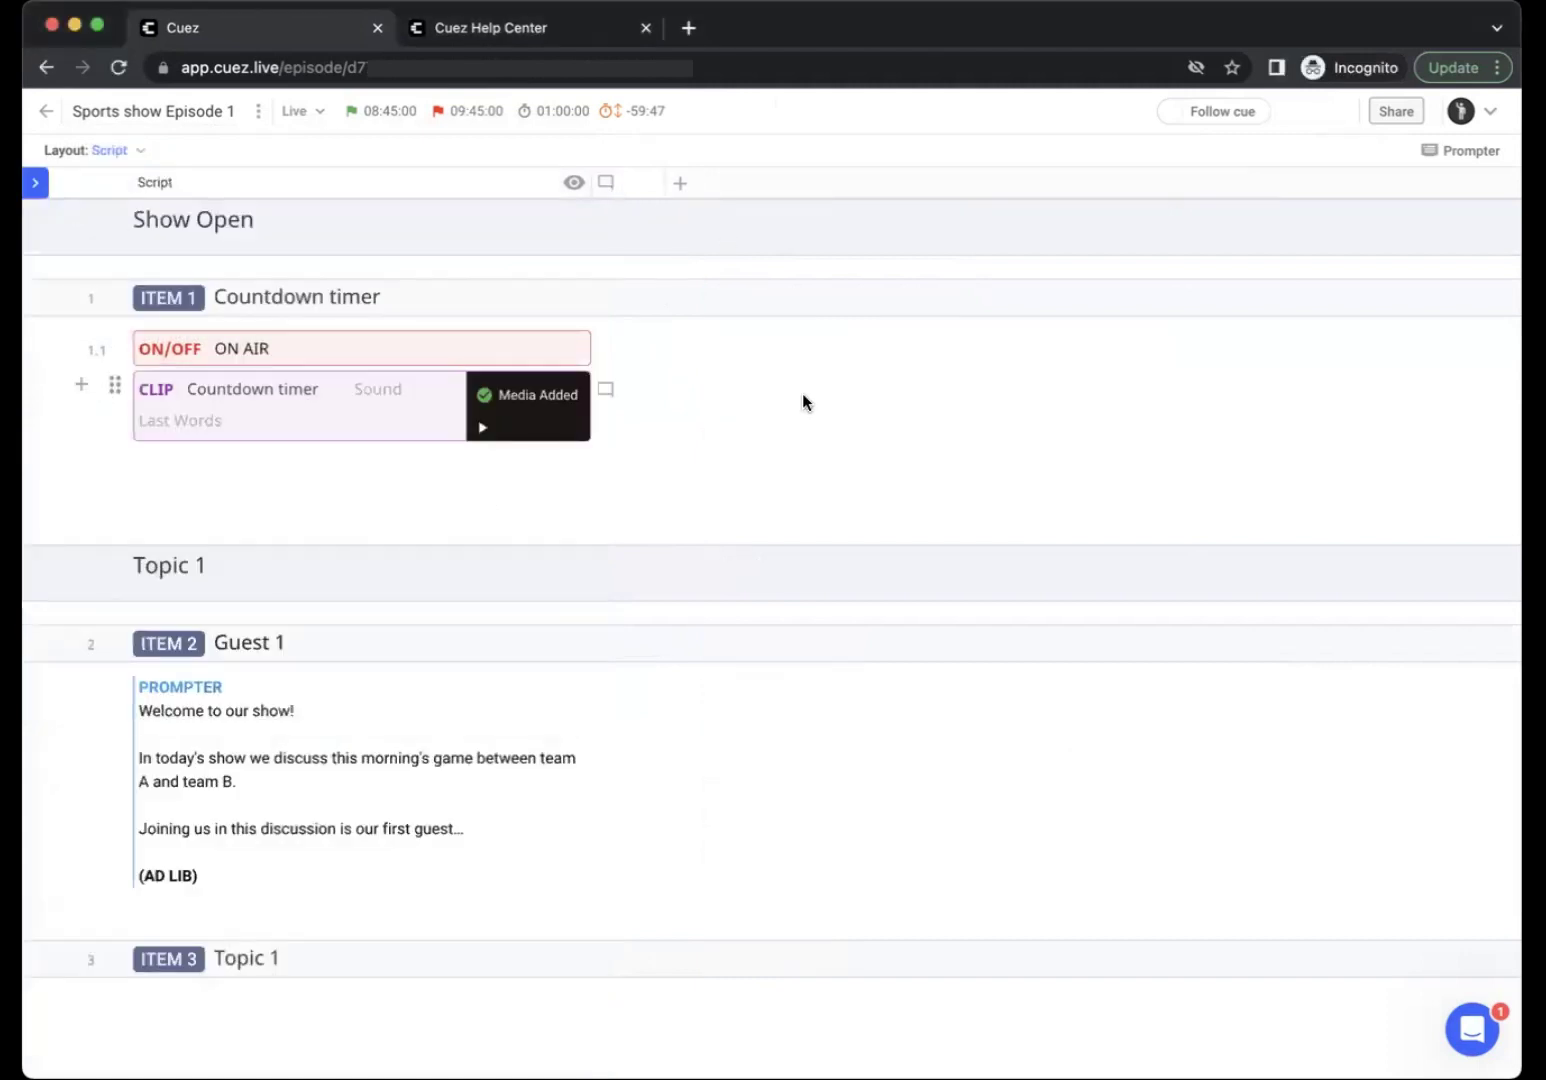
left_click(680, 183)
mouse_move(611, 269)
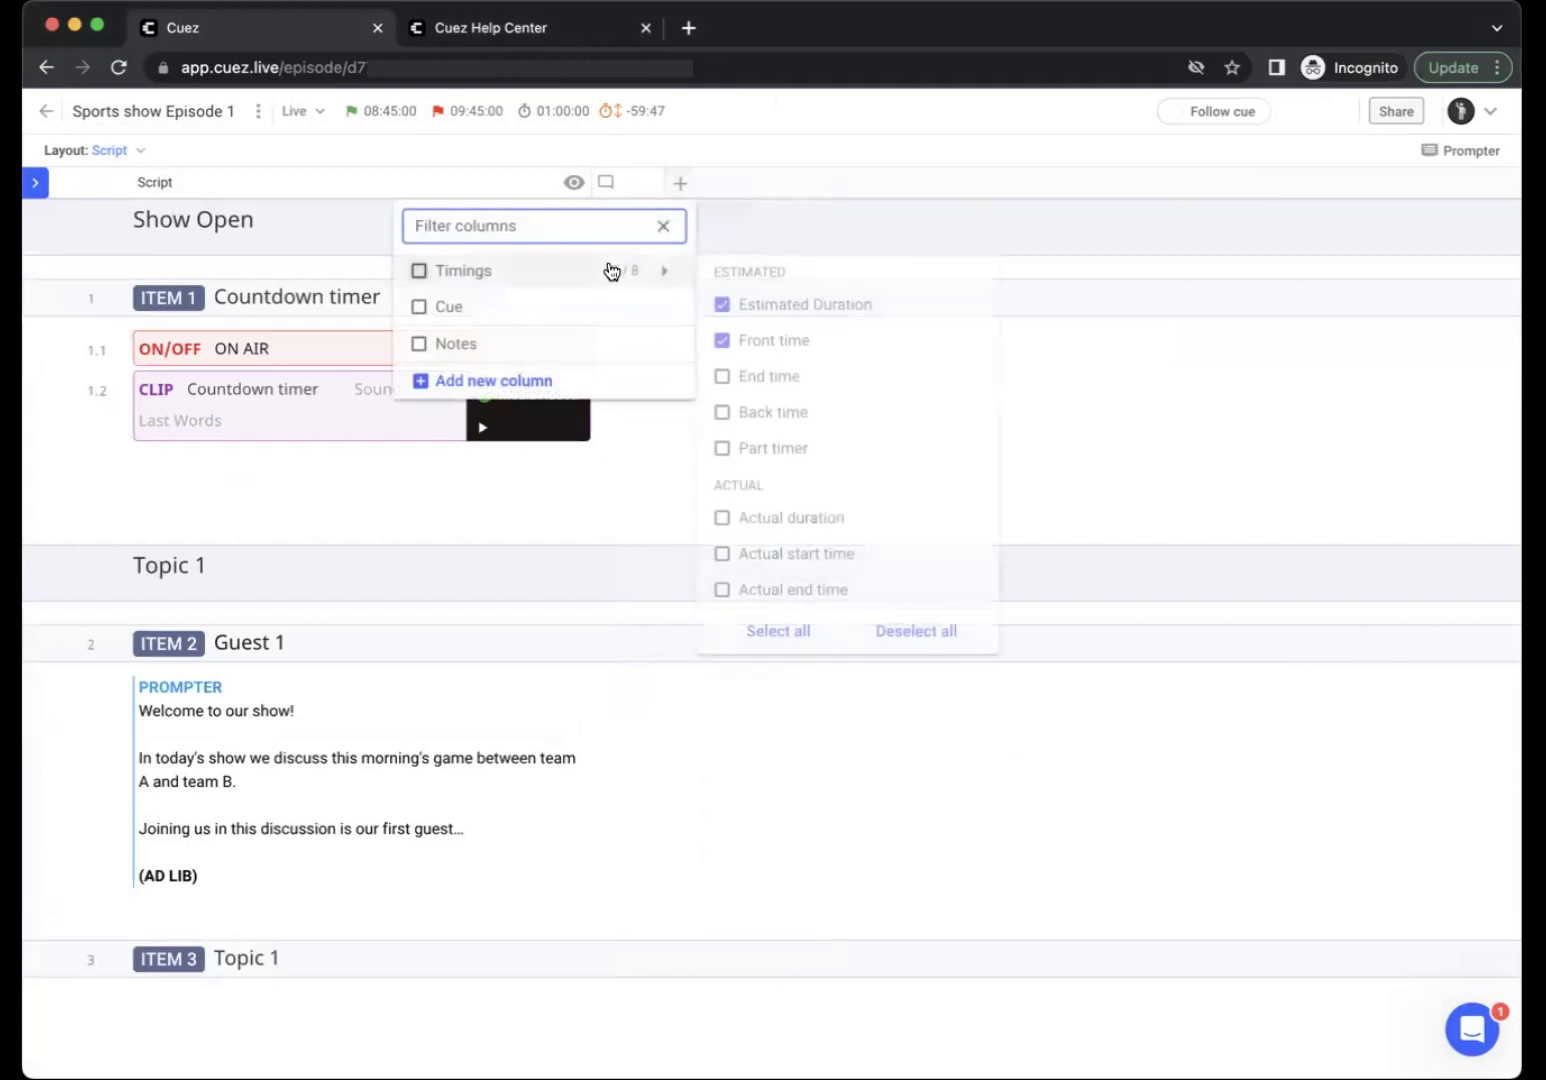
left_click(590, 507)
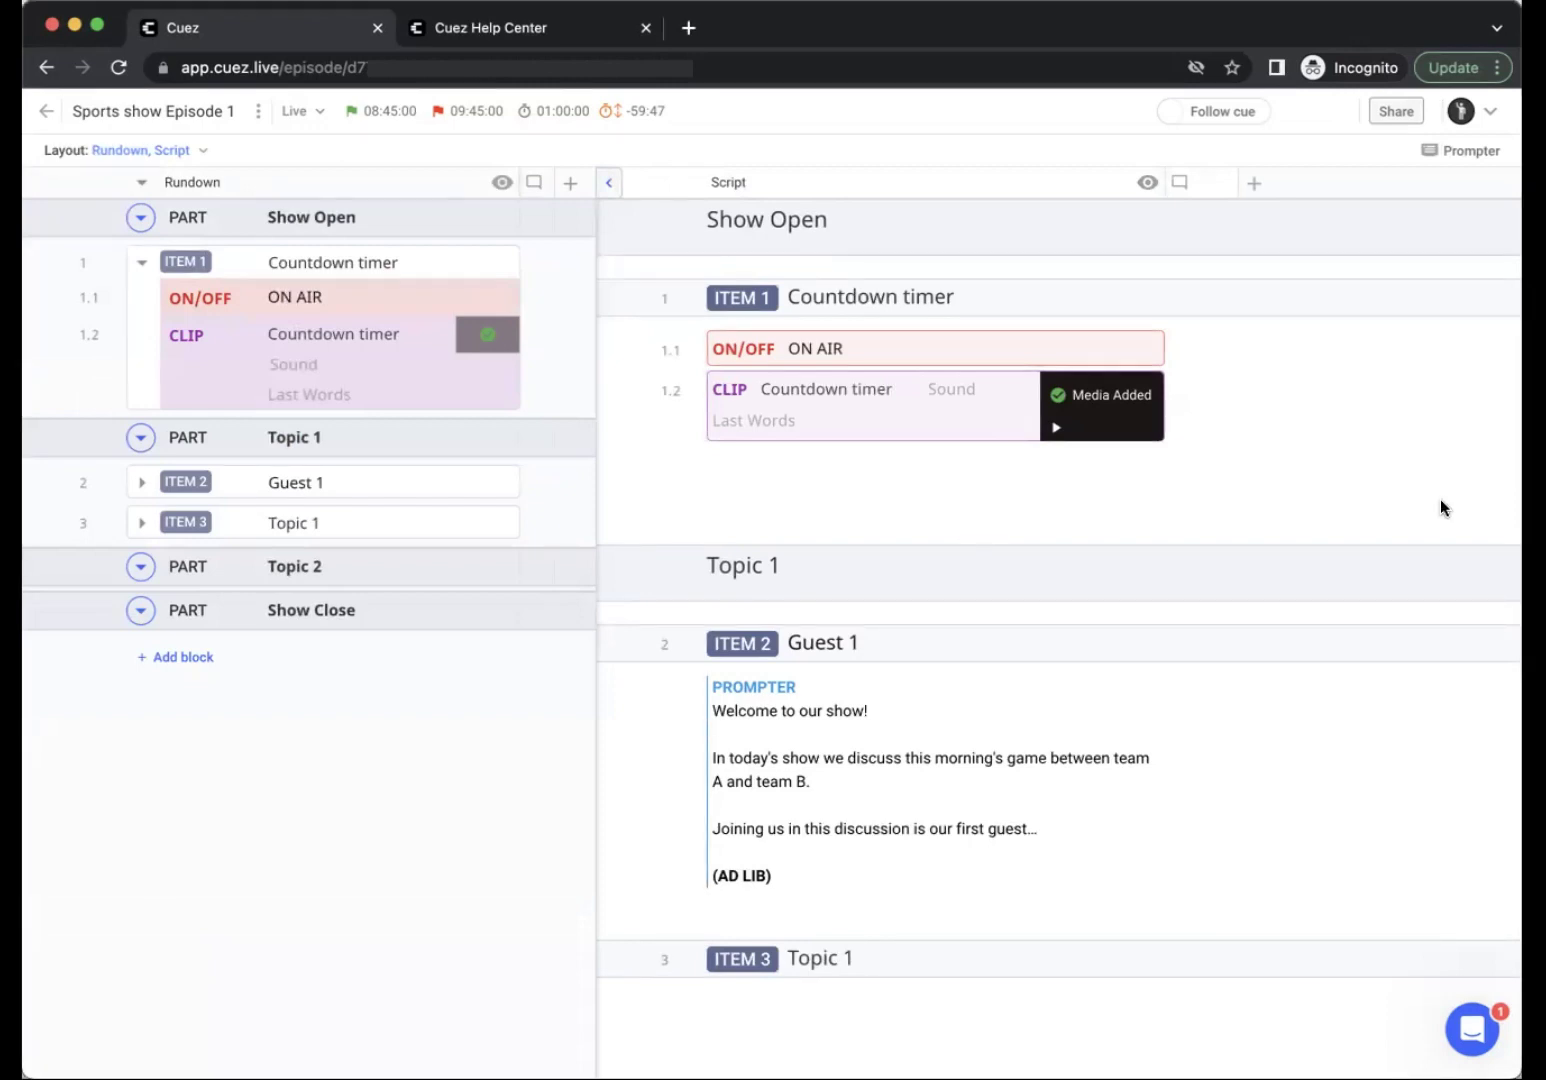
Create a read-only public link to Sports show Episode 1 and view it in the Script layout.
left_click(1404, 115)
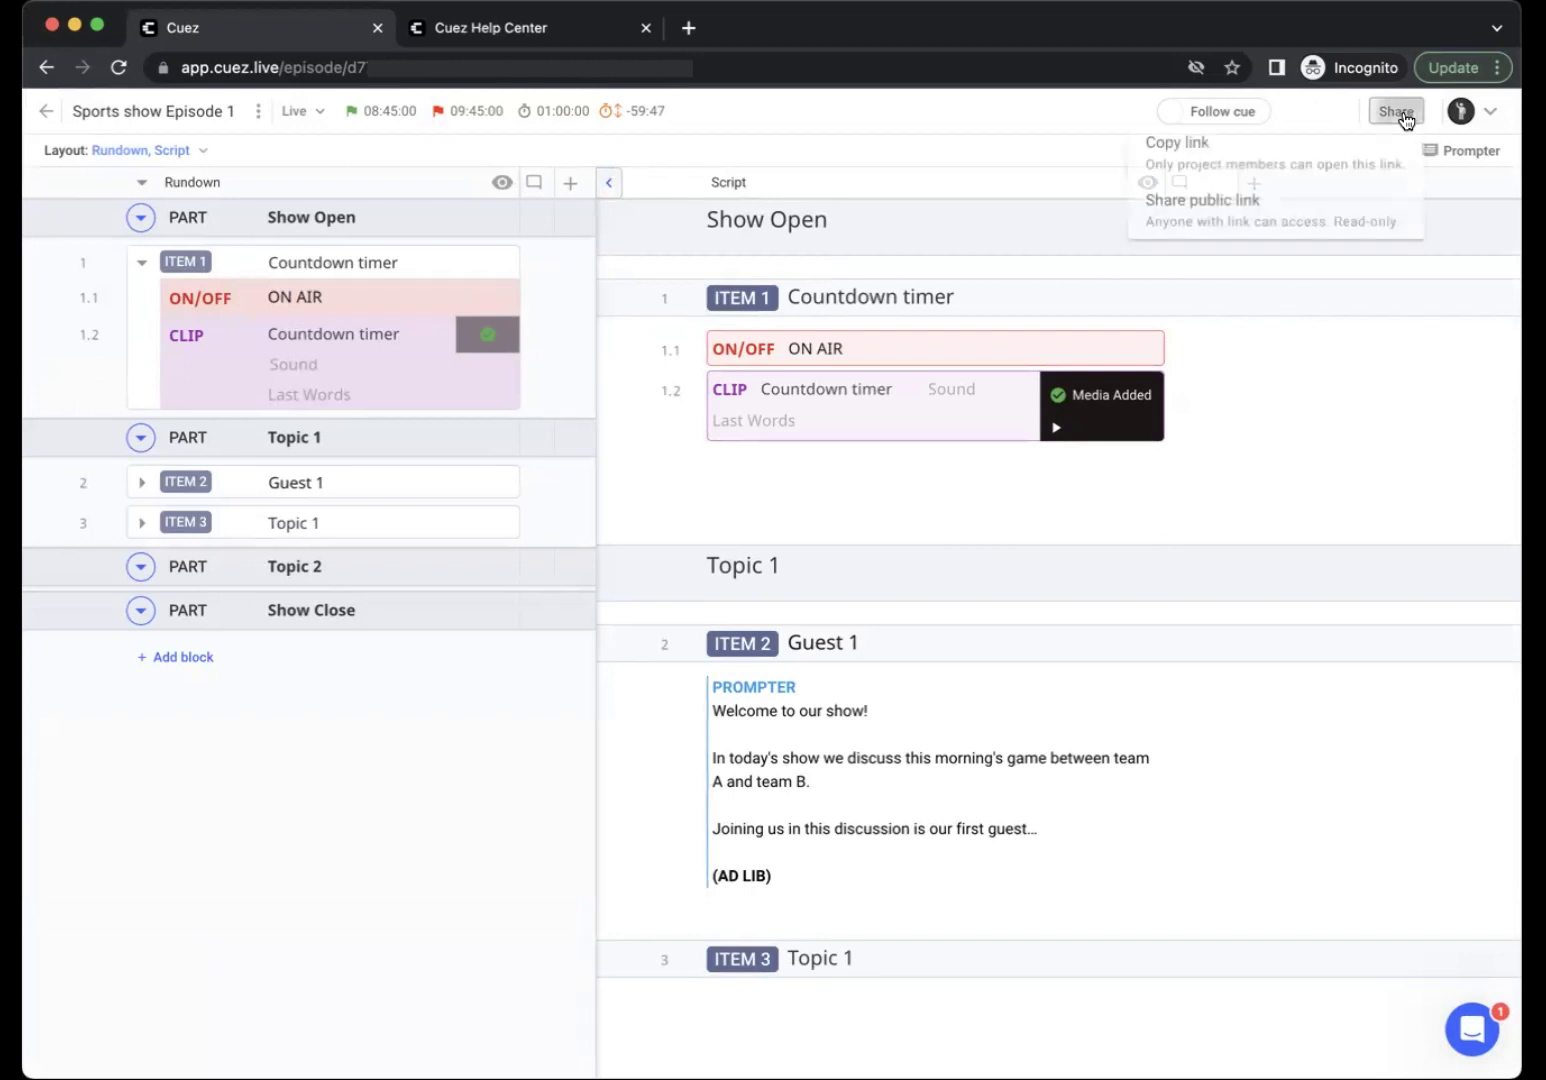
left_click(1249, 210)
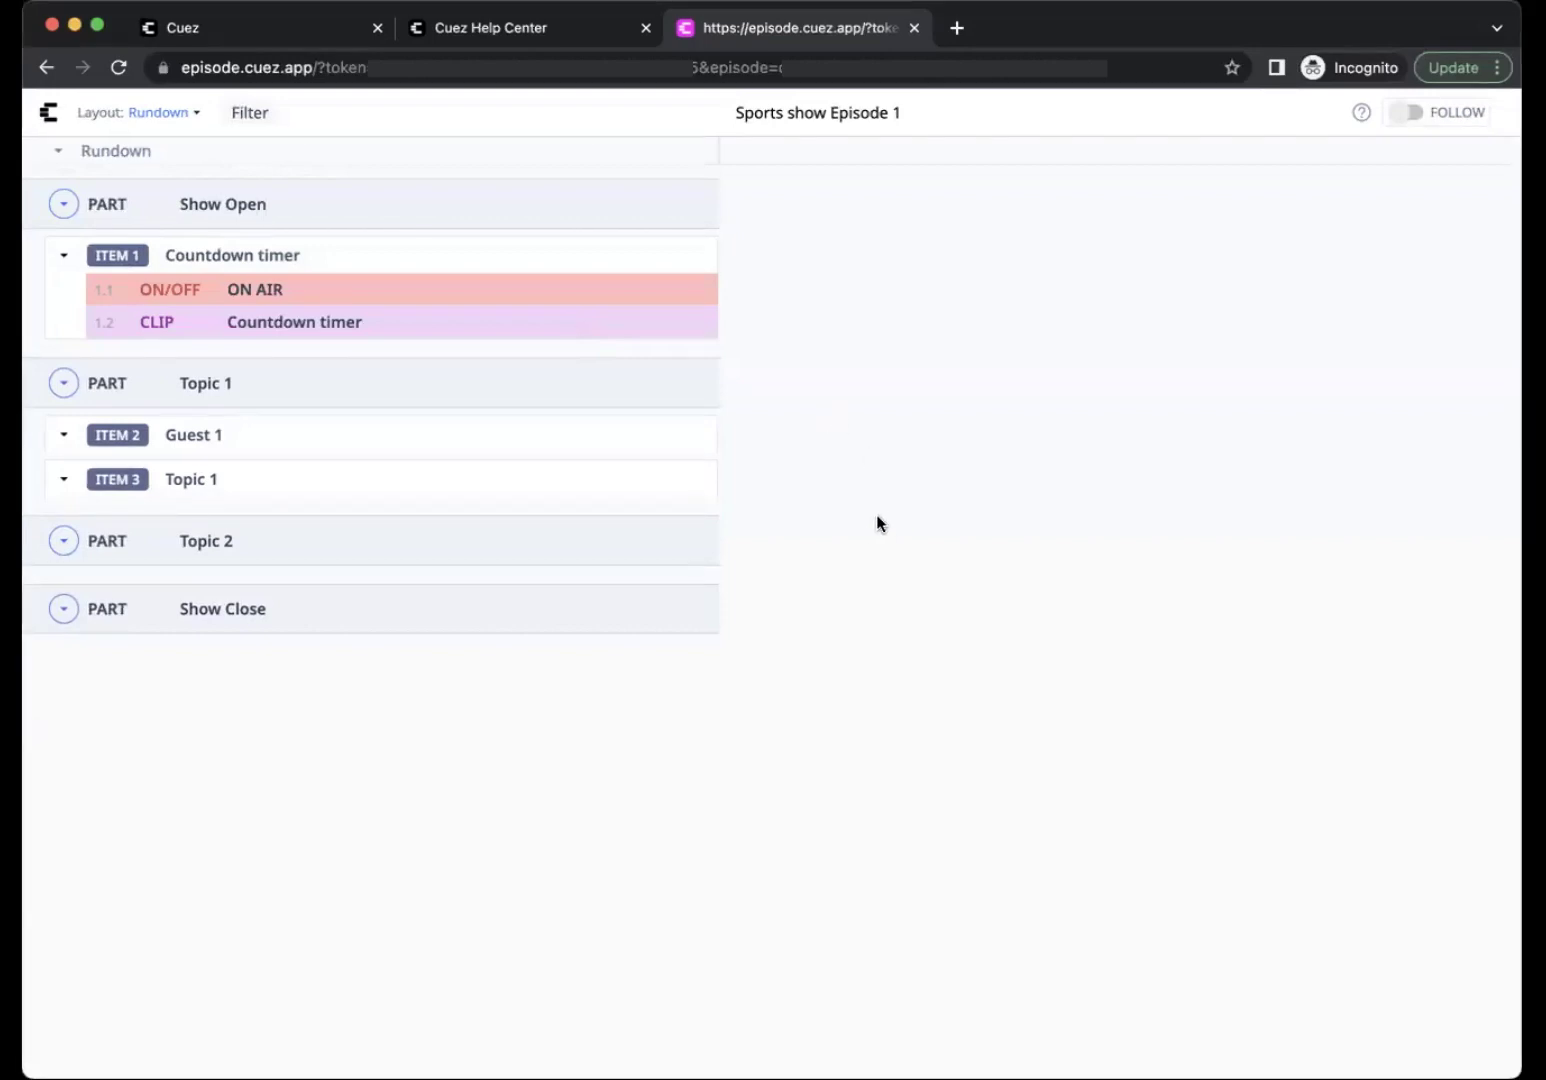
left_click(168, 112)
left_click(186, 180)
Preview the public view in the Tablet layout, return to Rundown, and open the block visibility filter.
left_click(153, 114)
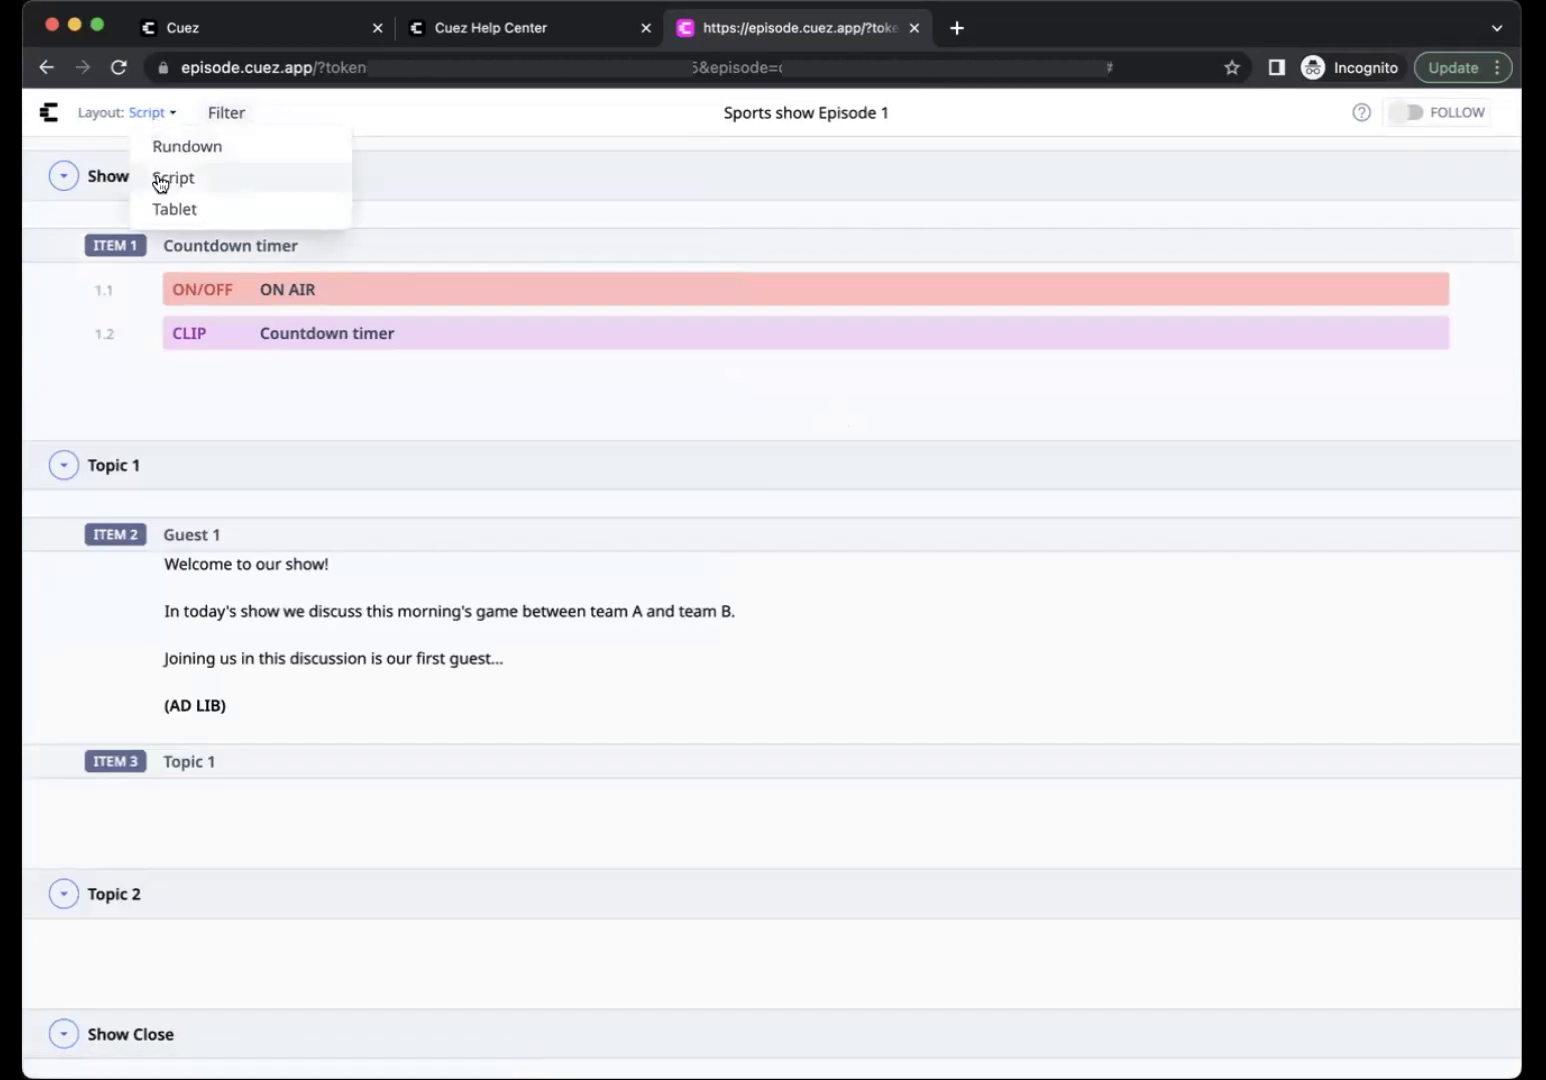
left_click(159, 208)
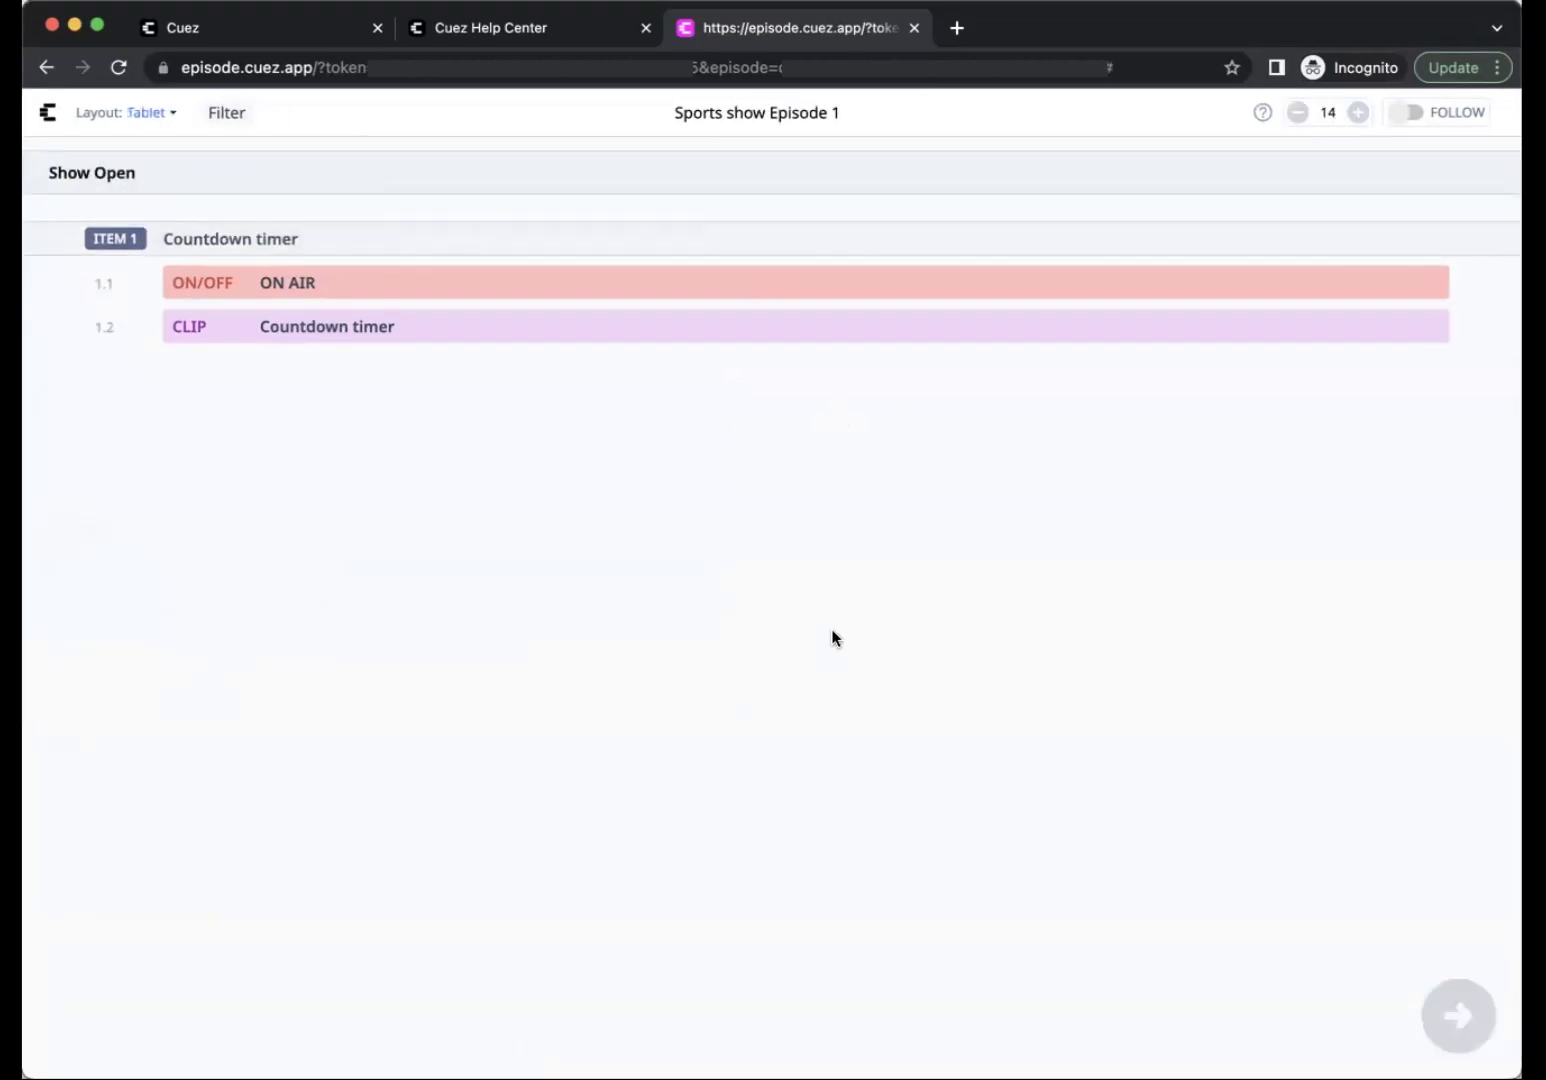
left_click(148, 112)
left_click(162, 145)
left_click(251, 115)
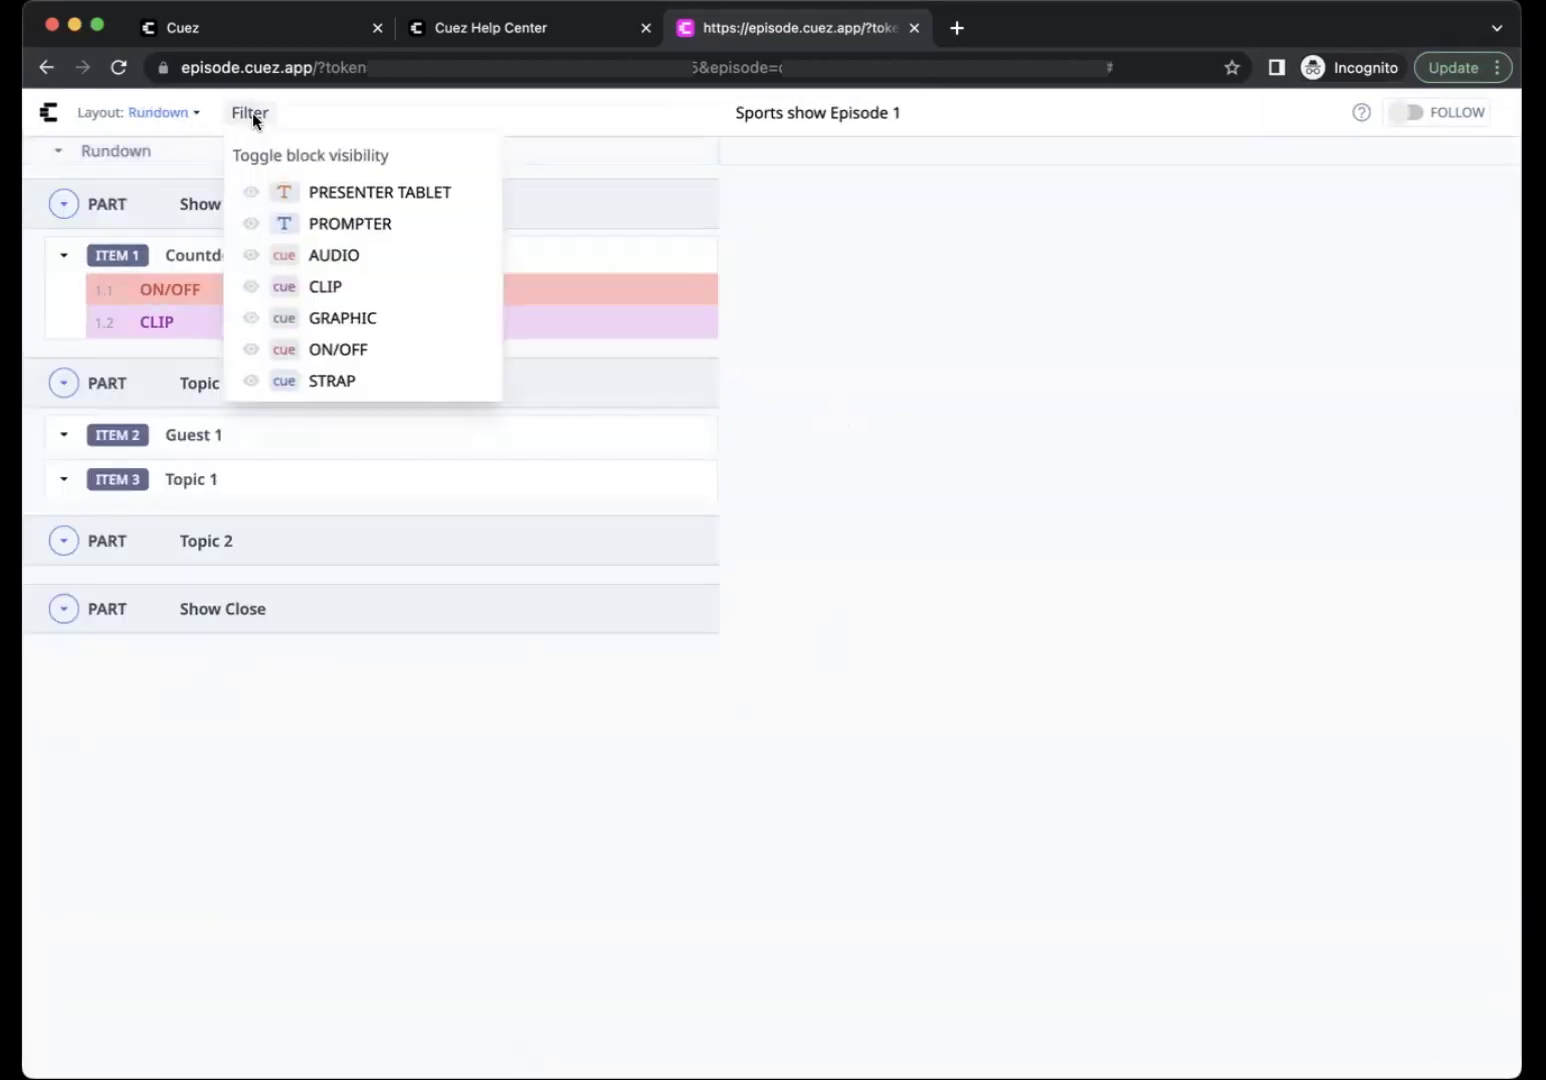